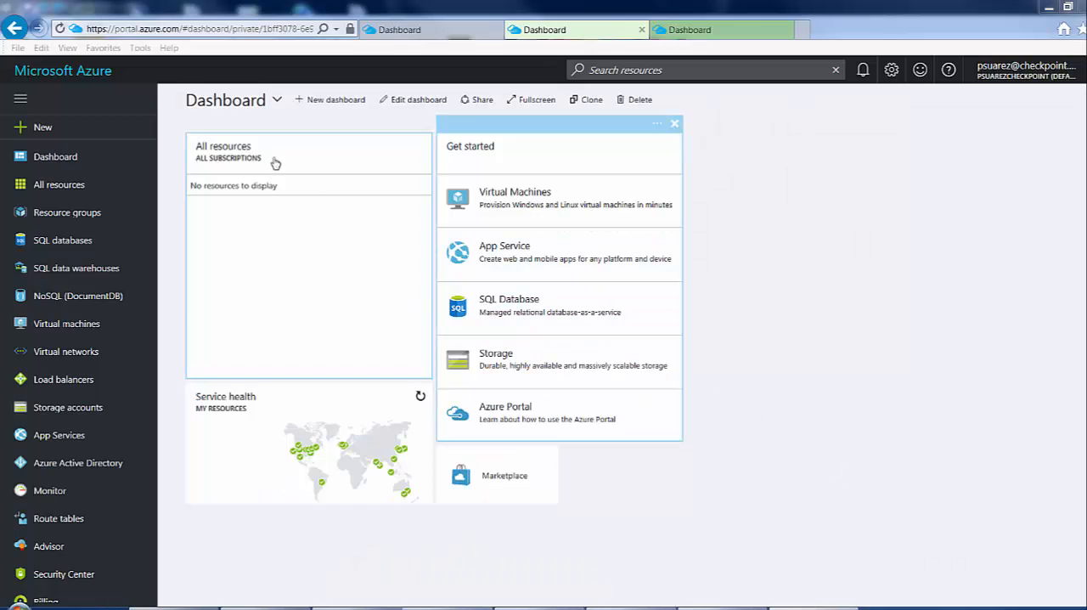
Start creating a new virtual network from the Networking marketplace category, using the Resource Manager deployment model.
click(47, 129)
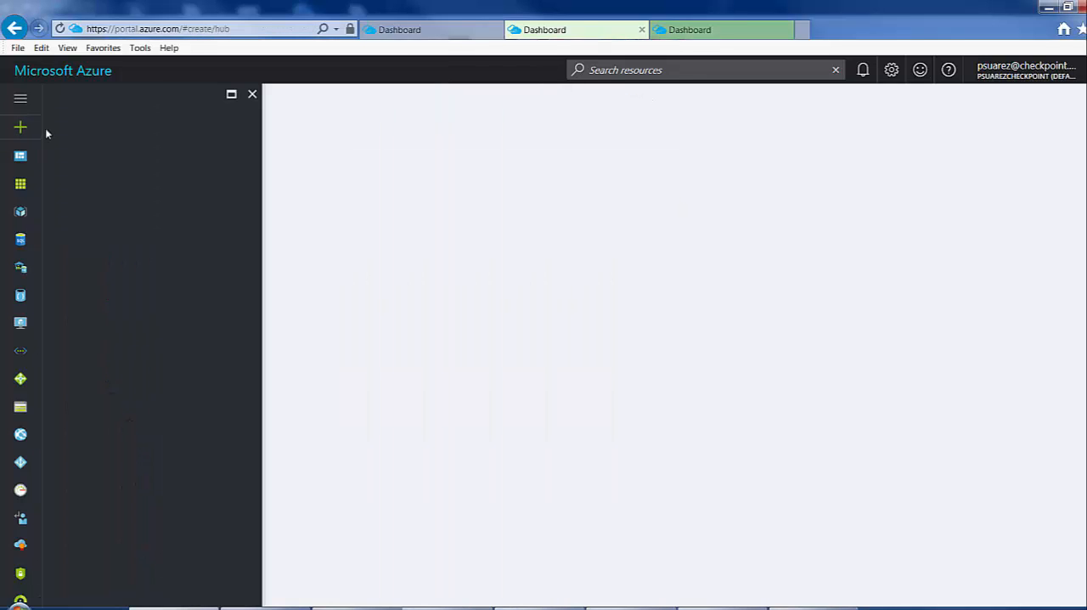
click(77, 211)
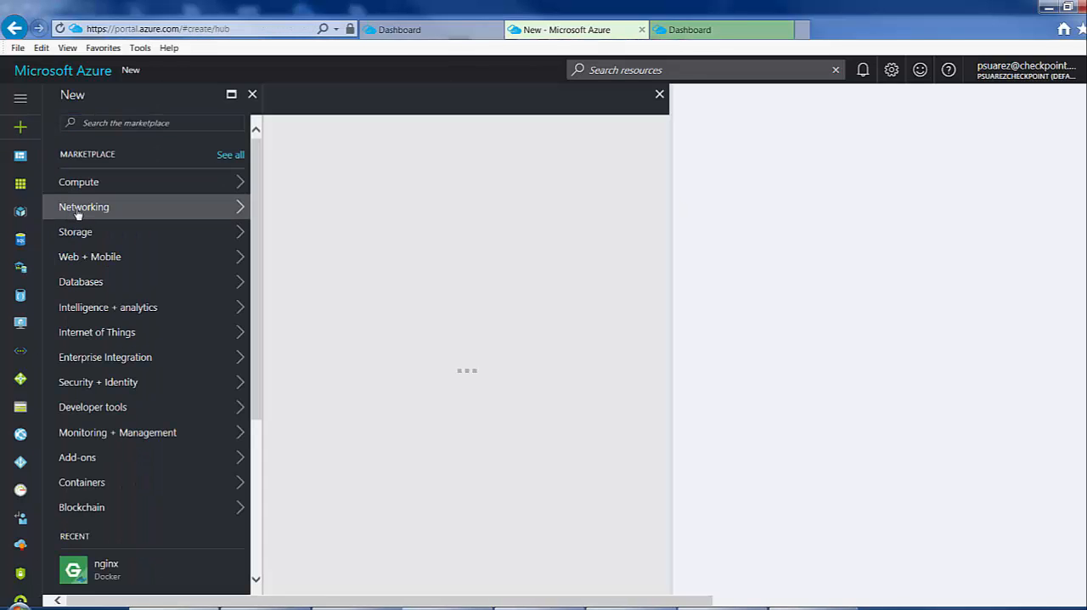
click(340, 216)
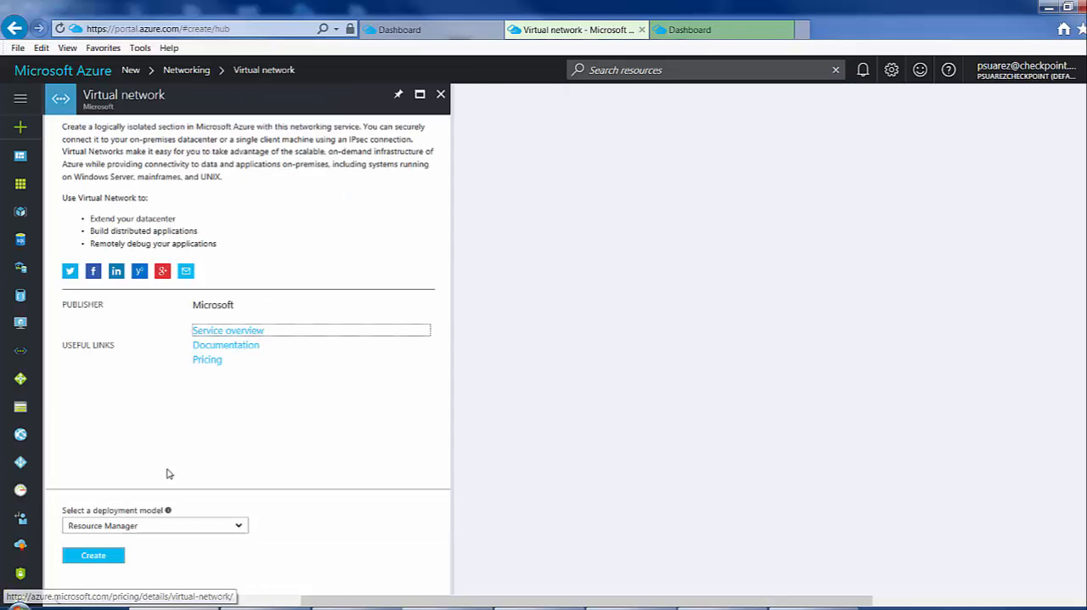
click(99, 558)
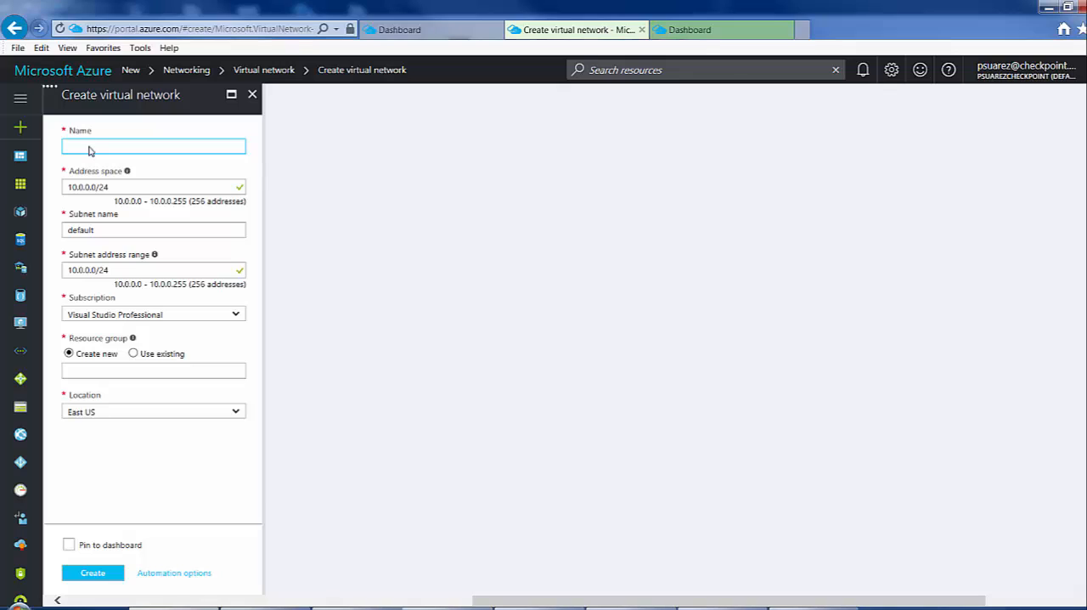
Create the virtual network MyVnet1 with address space 10.0.0.0/16, a subnet named Public and the new resource group MyVnetRG.
text(MyVnet1)
click(160, 186)
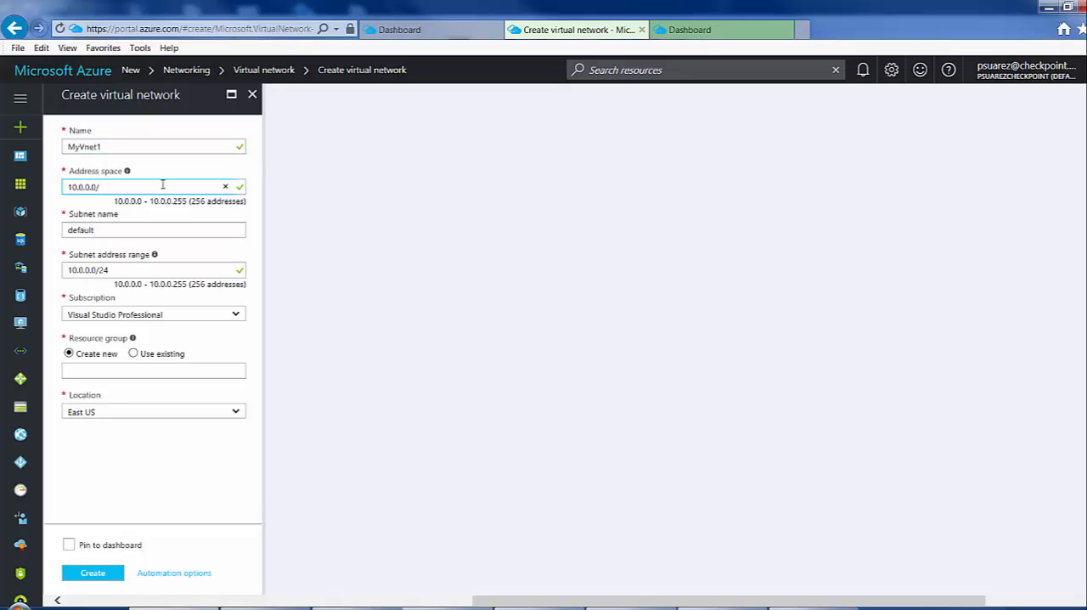
click(156, 231)
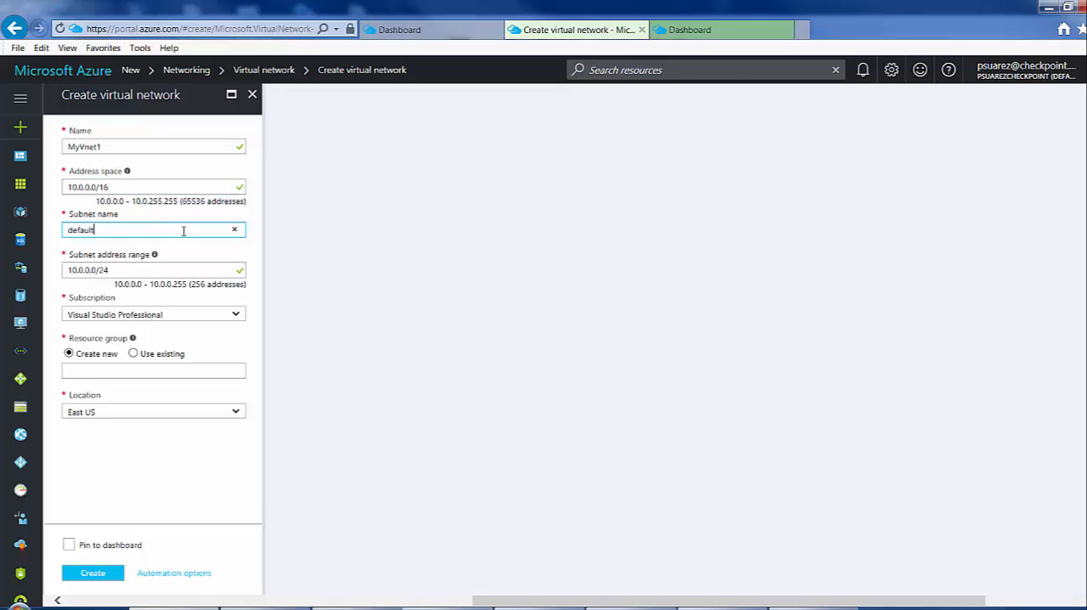
drag(103, 227, 63, 233)
text(F)
click(106, 367)
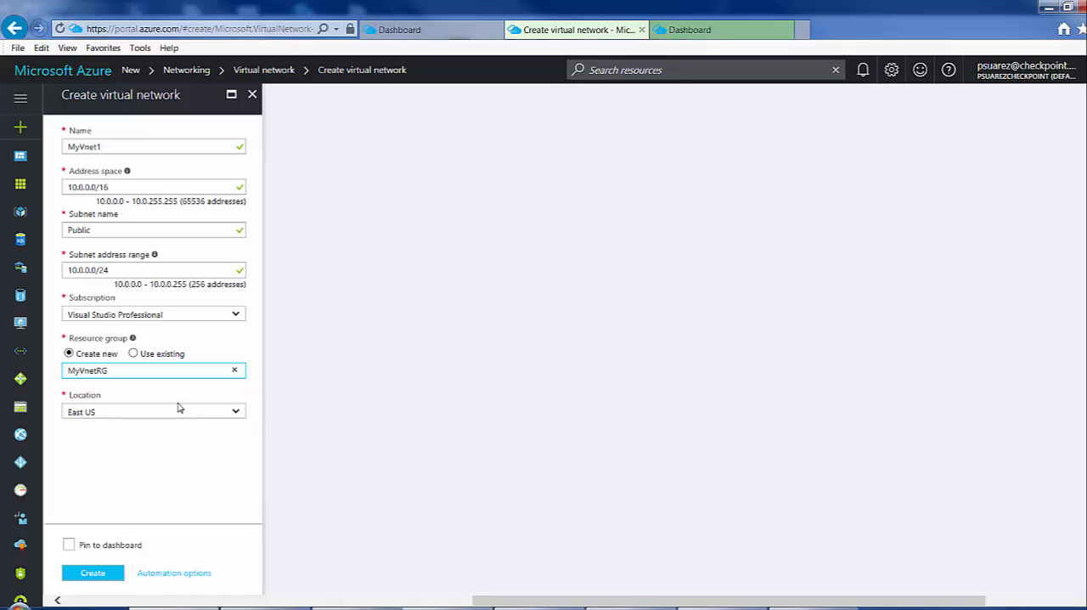
click(106, 574)
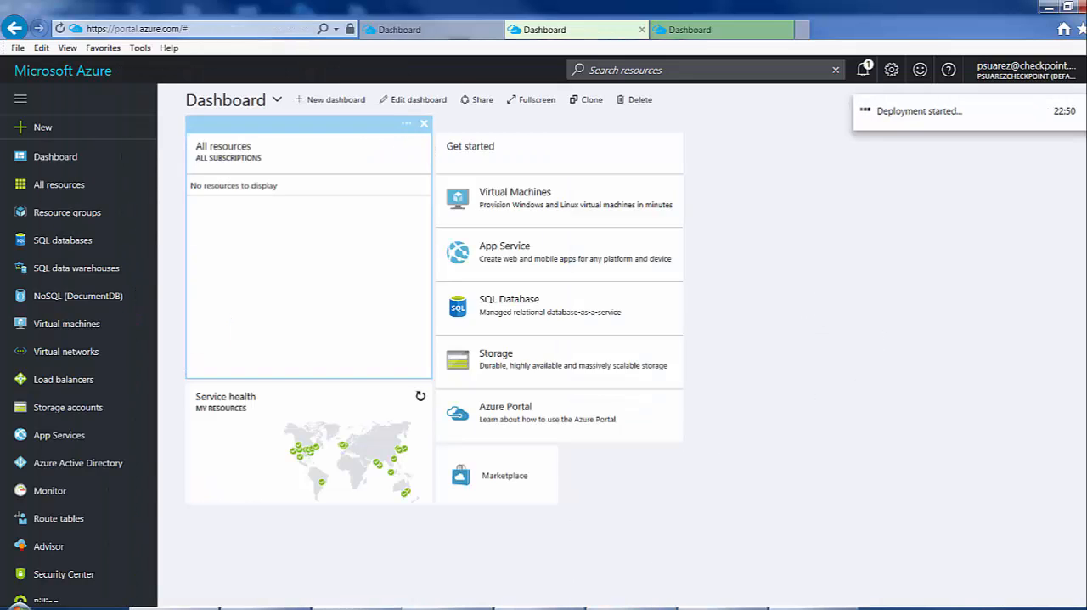
Switch to Paint to review the subnets in the network diagram, and return to the Azure portal.
mouse_move(403, 609)
click(481, 551)
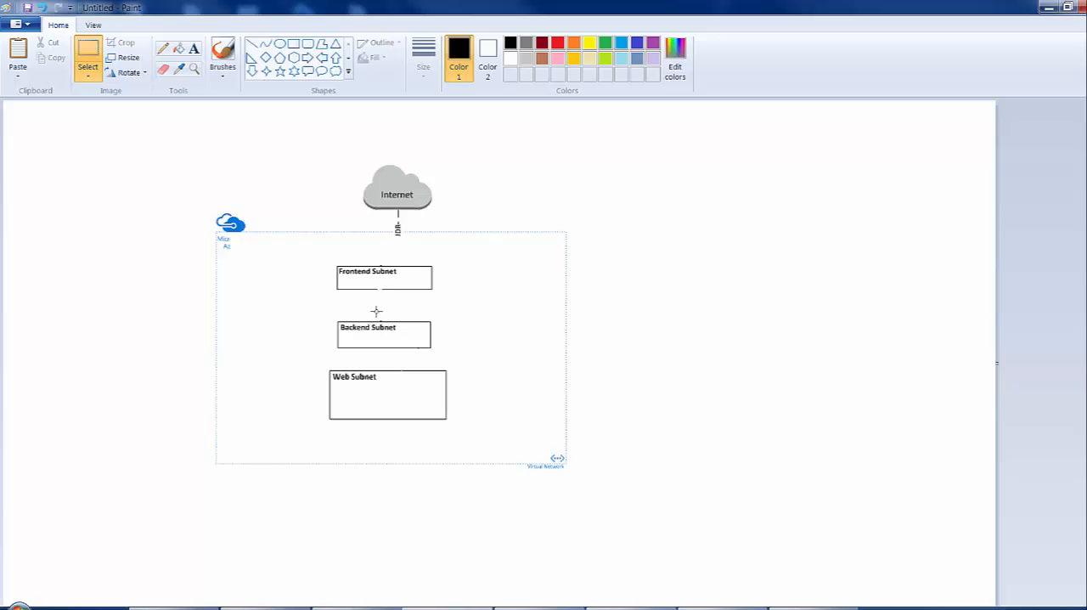
click(1050, 7)
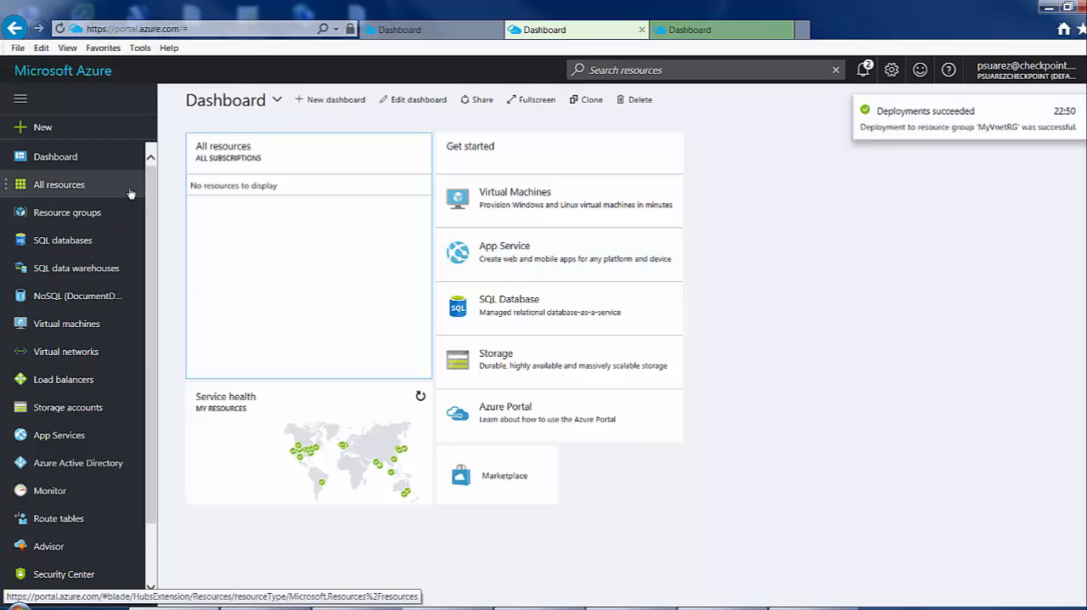
Add a subnet named Private with the address range 10.0.1.0/24 to the virtual network MyVnet1.
click(75, 361)
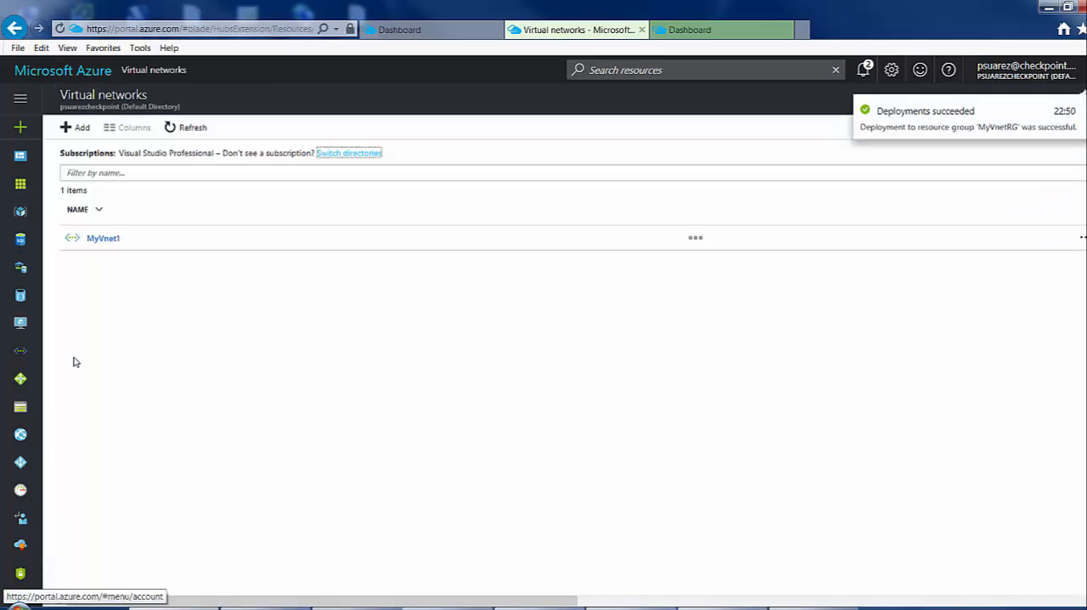
click(103, 241)
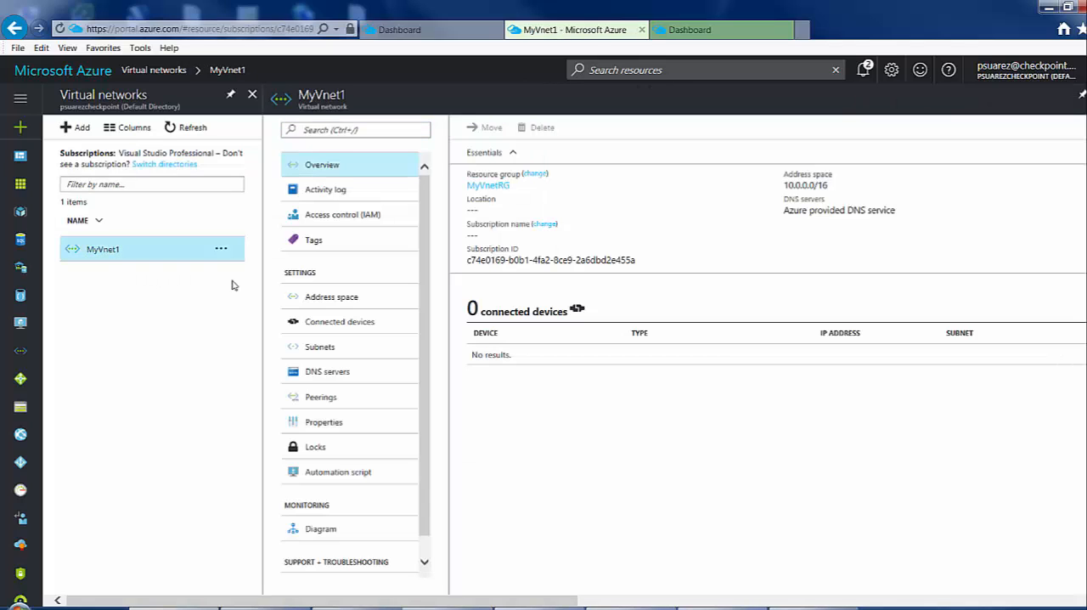
click(326, 351)
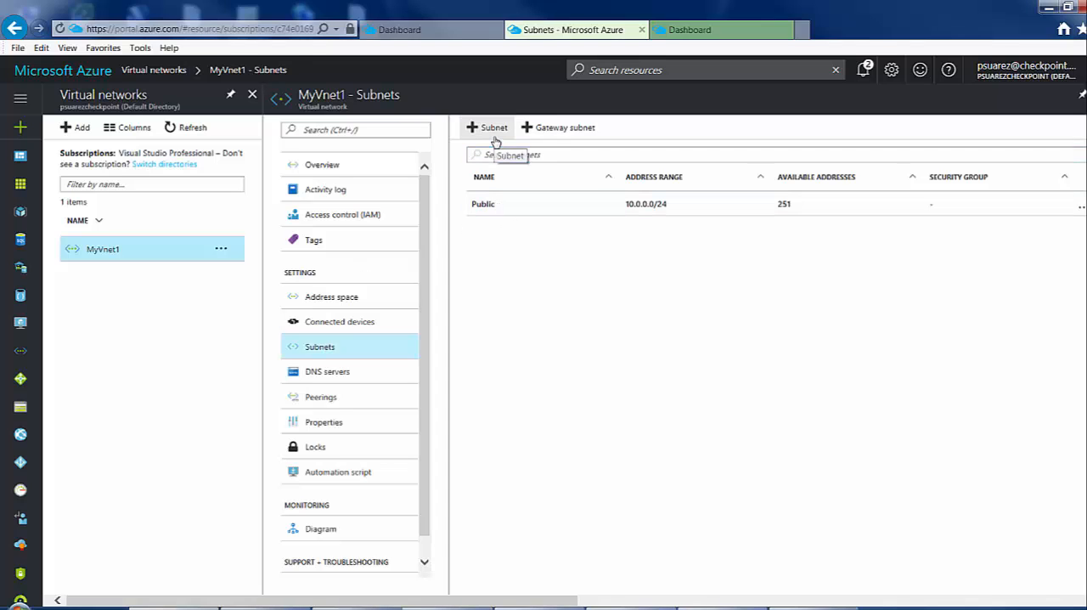
click(494, 132)
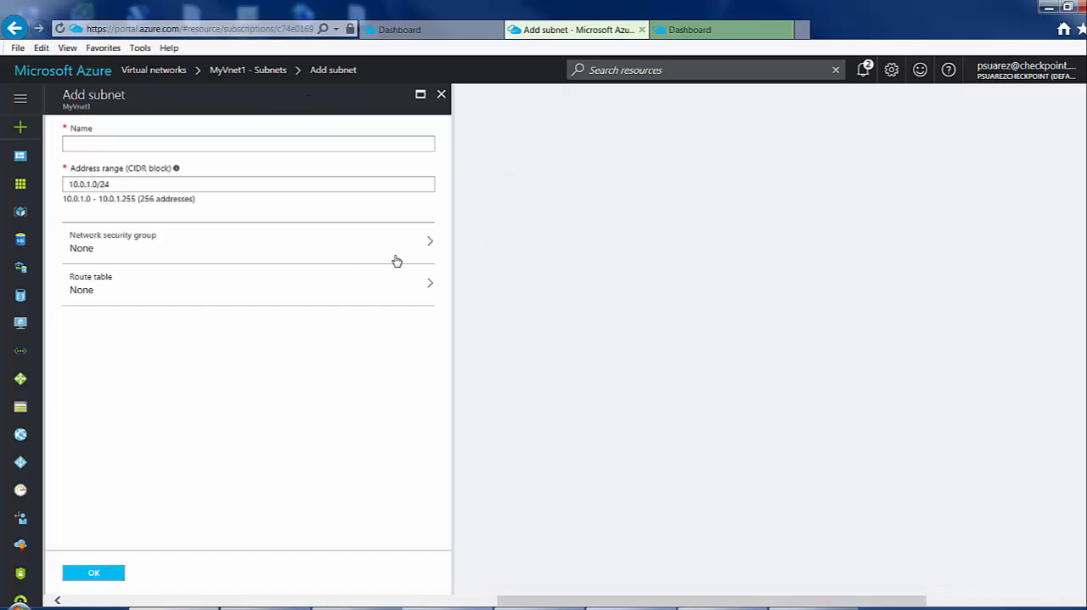
click(186, 146)
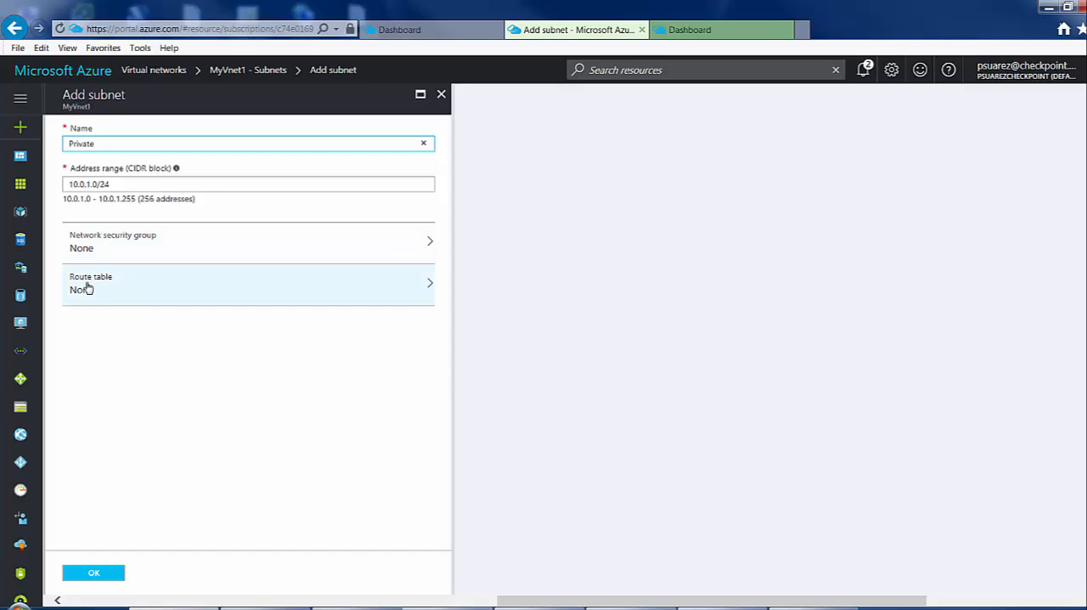
click(94, 575)
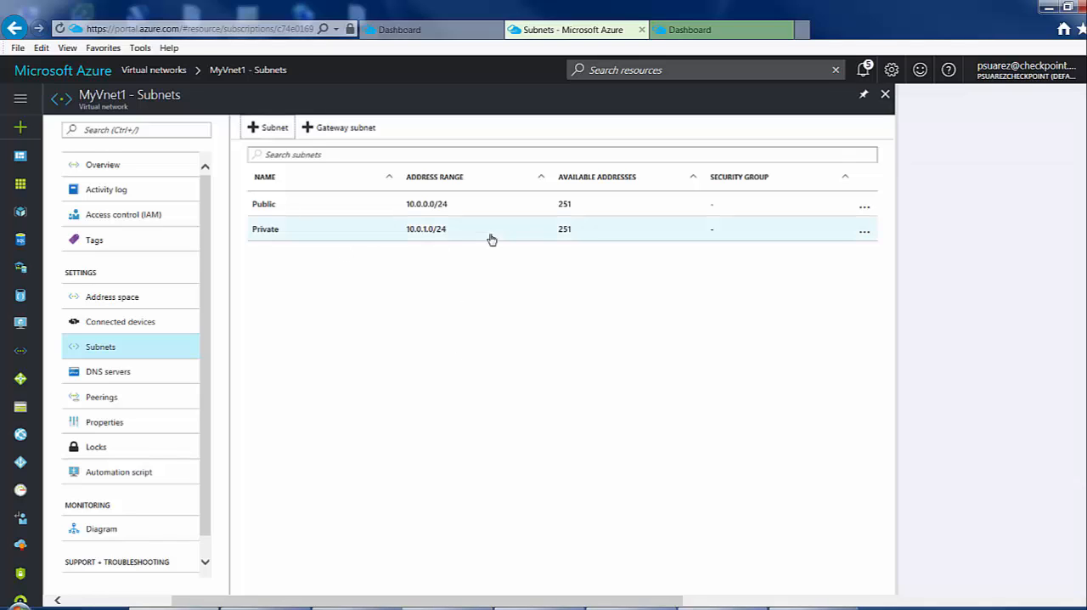
Add another subnet to MyVnet1, named Web, with the address range 10.0.2.0/24.
click(268, 132)
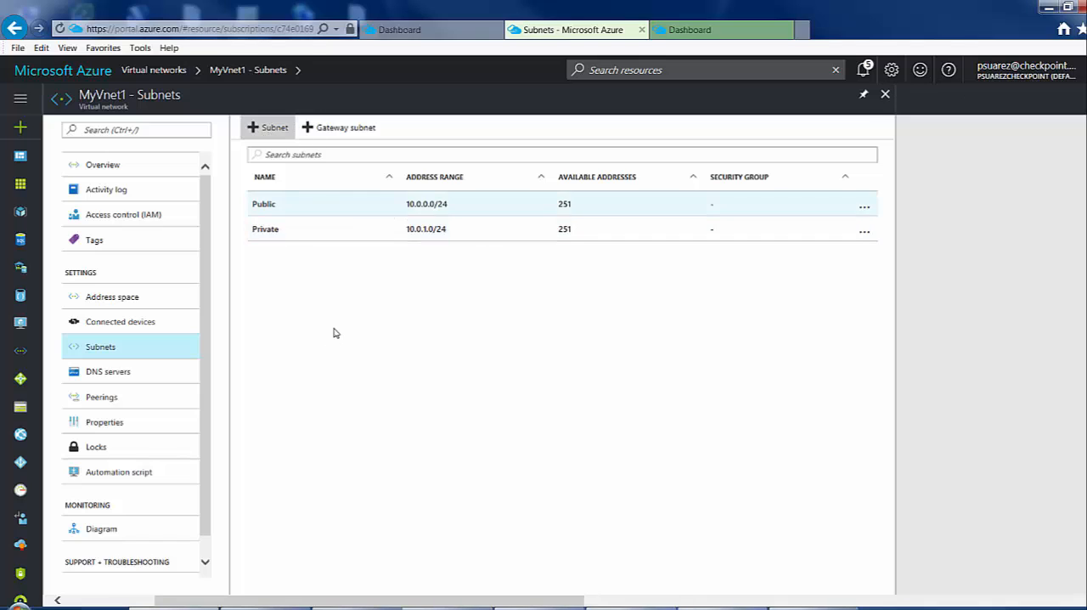
click(176, 142)
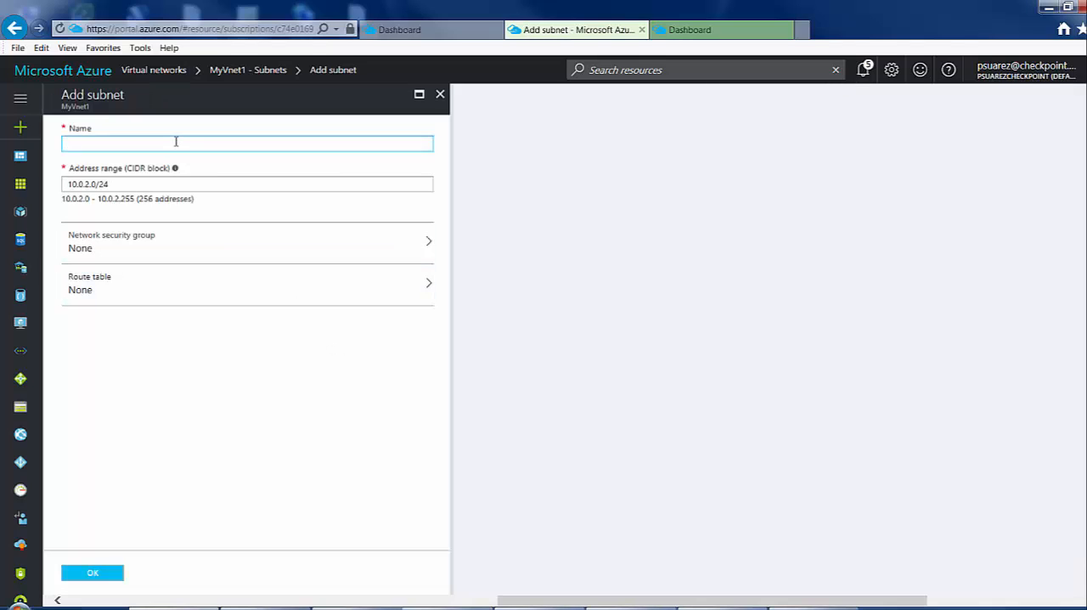
text(WE)
click(81, 578)
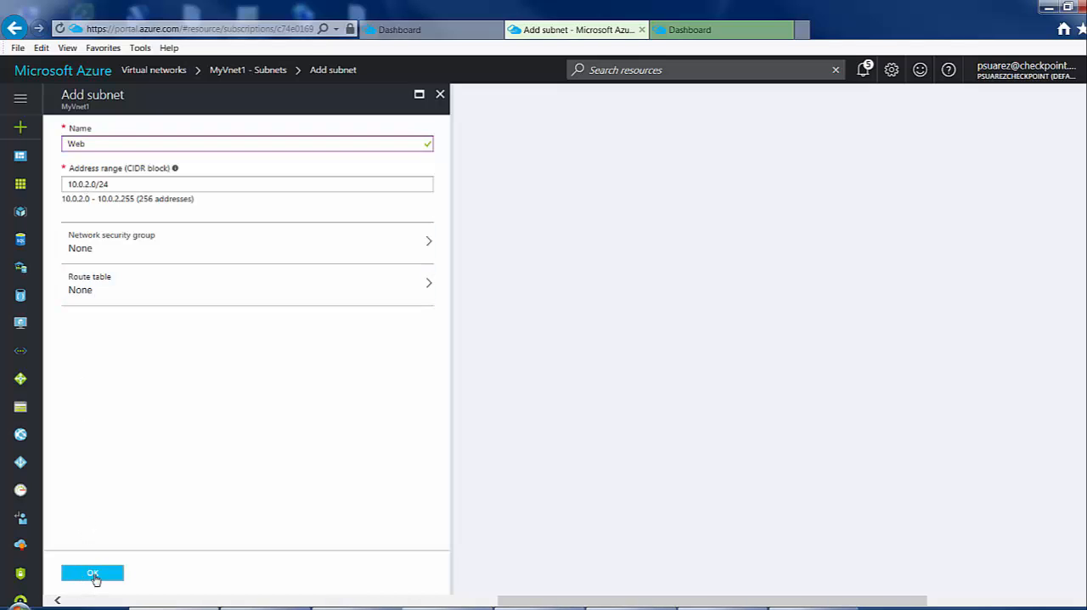
click(94, 574)
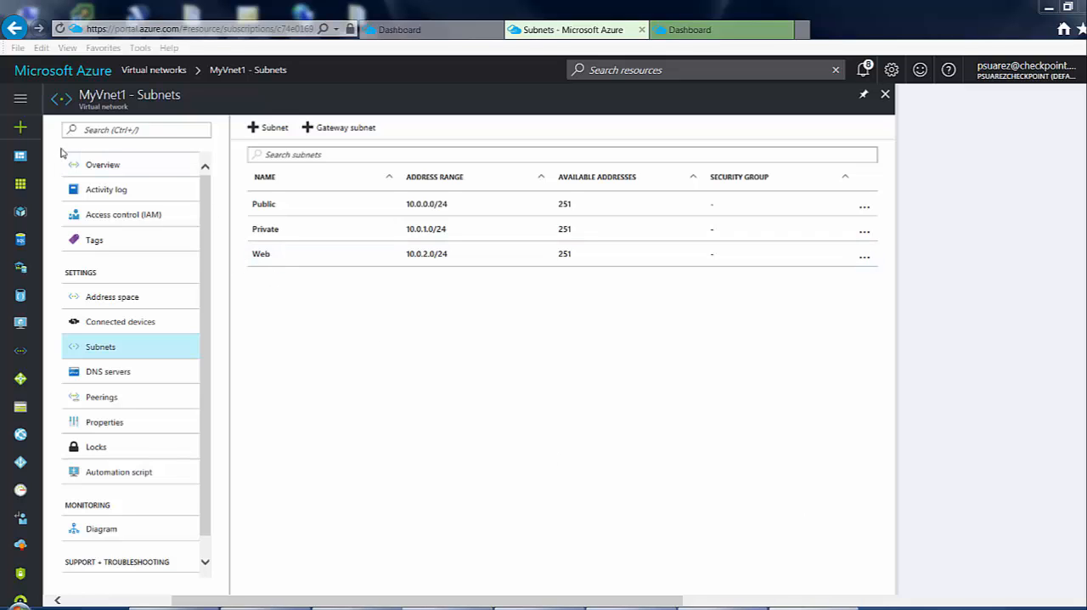
Search the full marketplace for "check point" and start creating Check Point R80 Security Management.
click(20, 128)
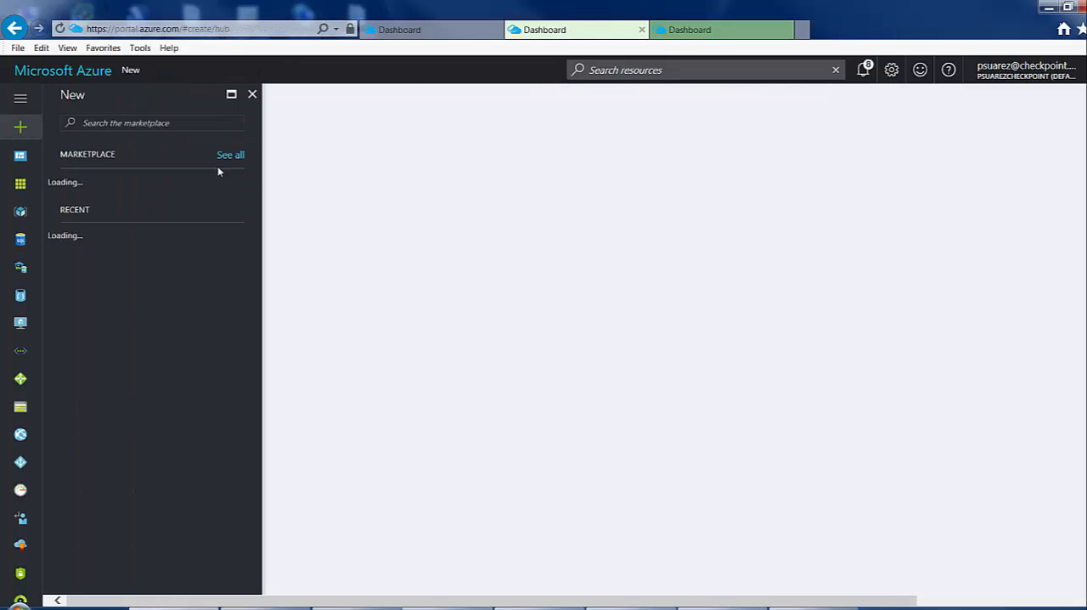
click(228, 156)
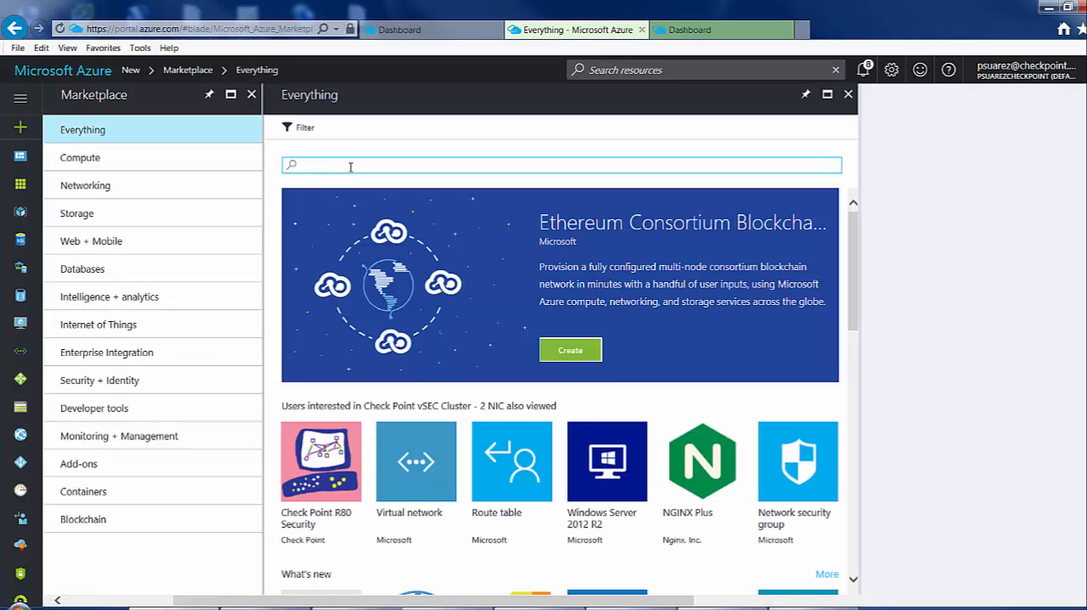
text(check)
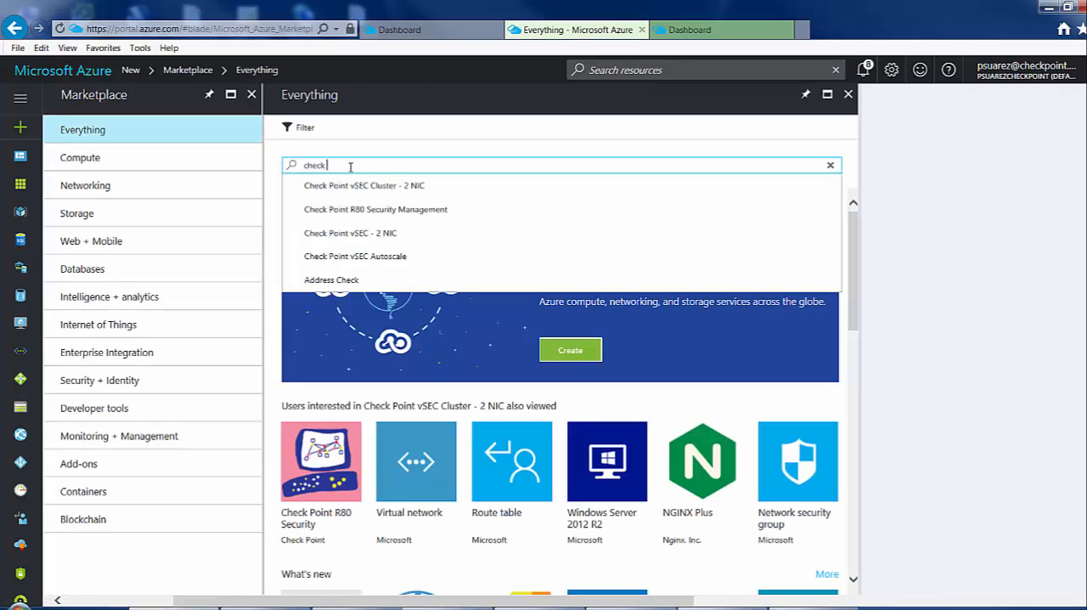
text( point)
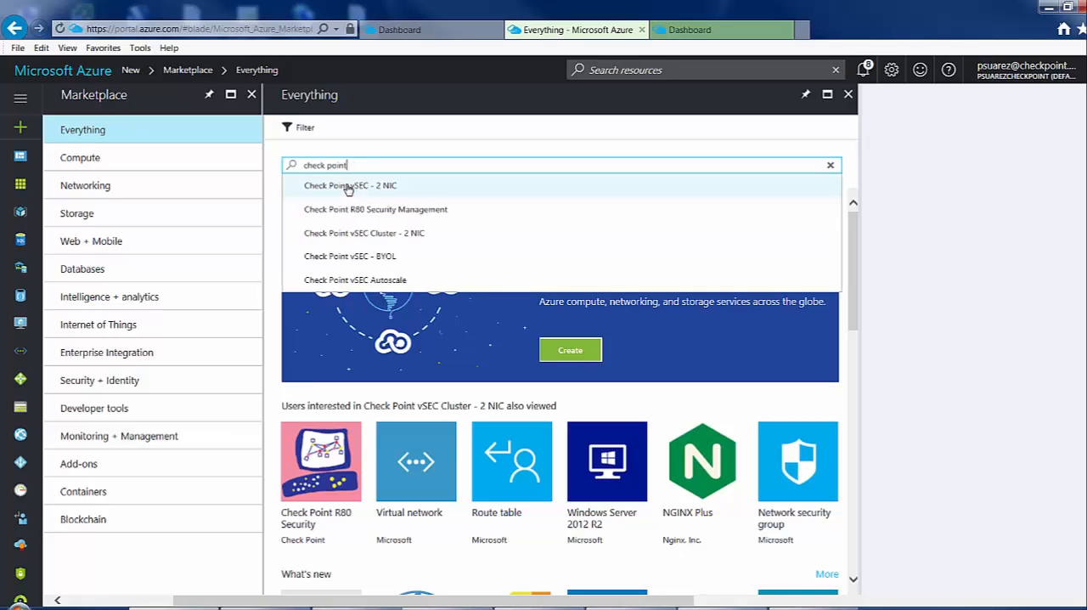
click(350, 211)
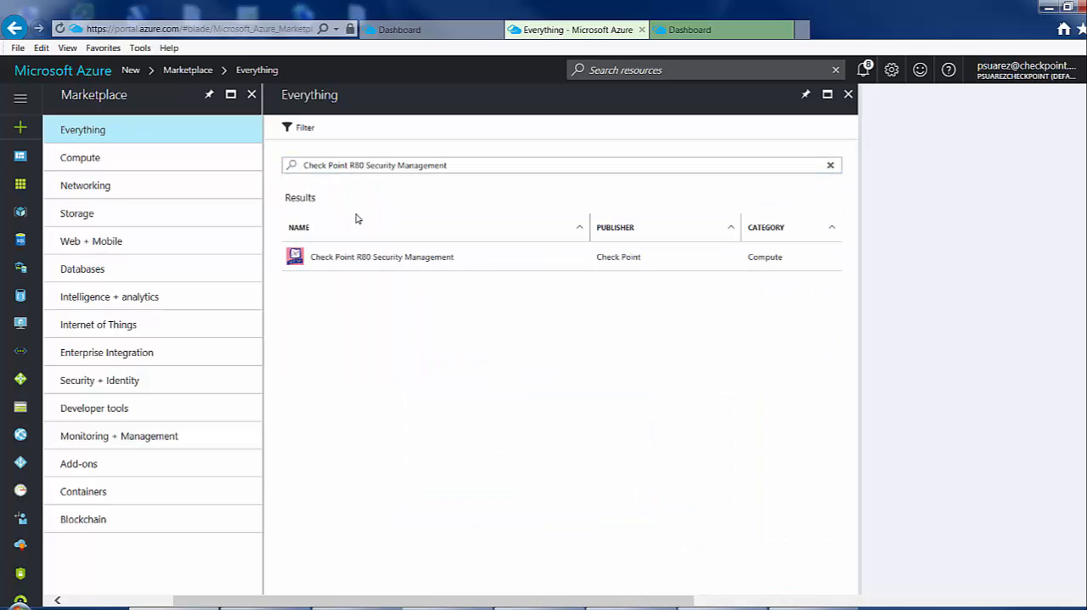
click(361, 264)
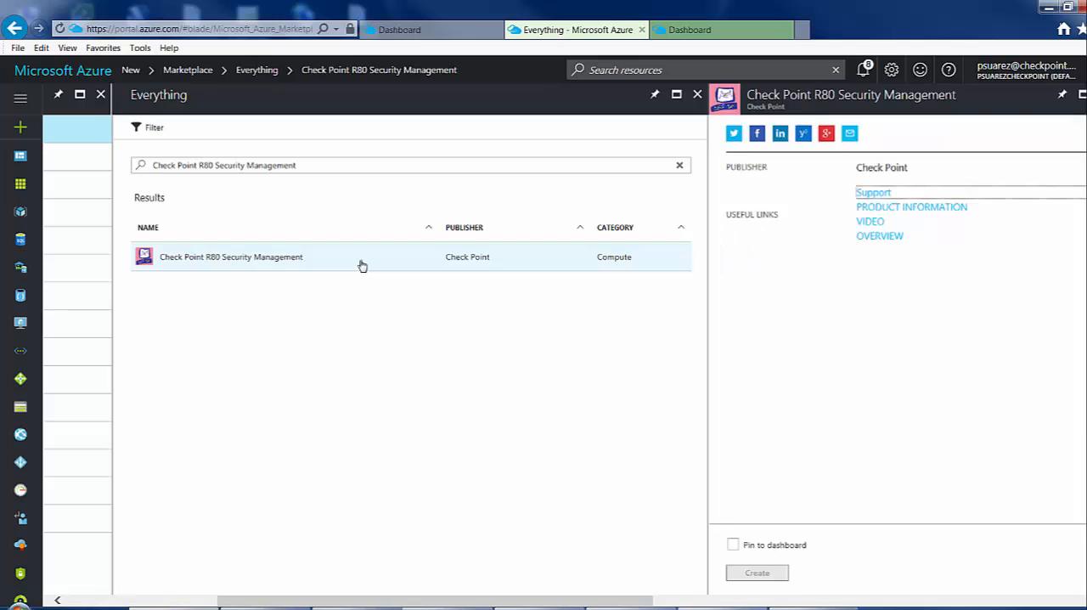
click(774, 557)
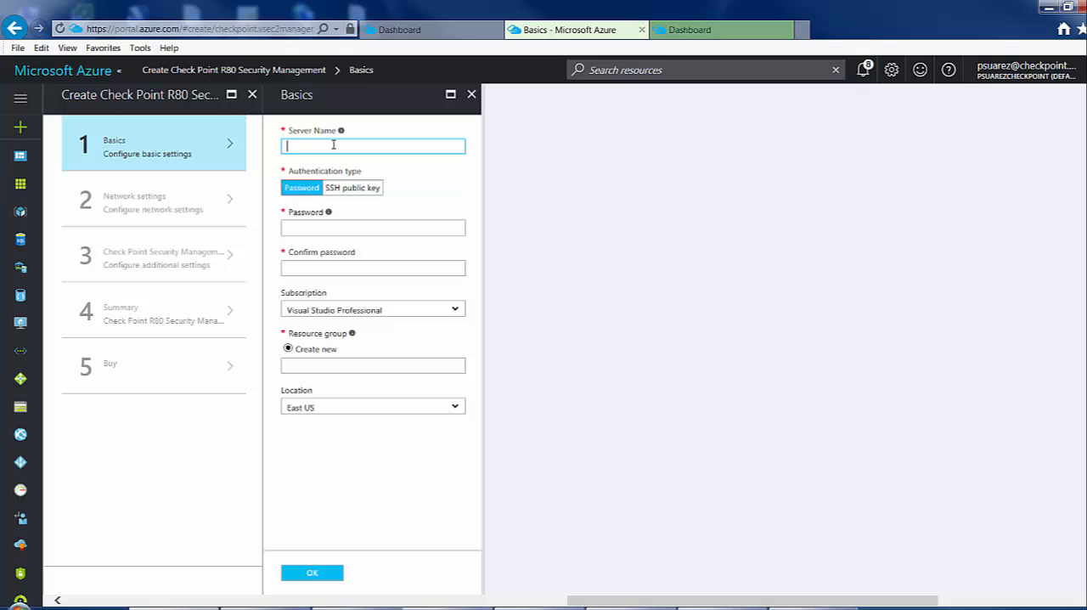
Name the management server CpMgmt and enter and confirm its account password.
text(cpMgmt)
click(330, 227)
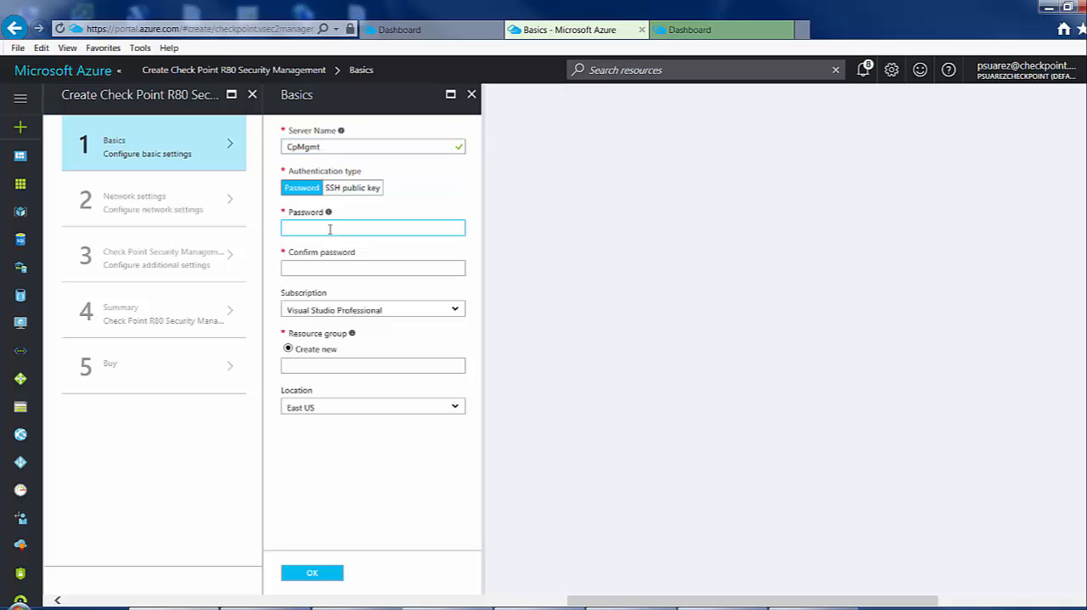
text(Pa••••••••)
key(Tab)
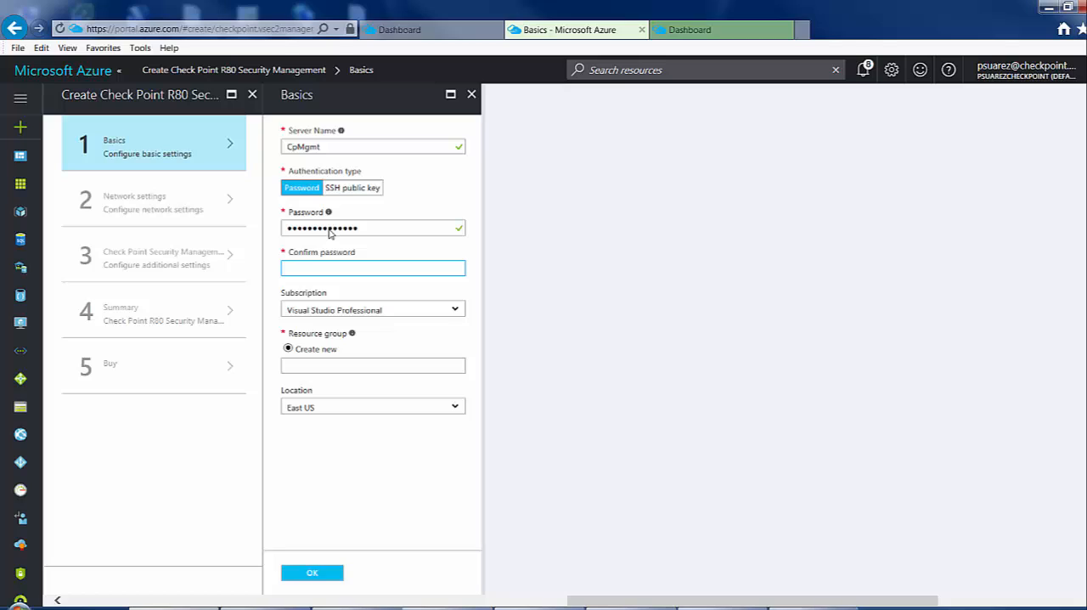
text(•••••••••••)
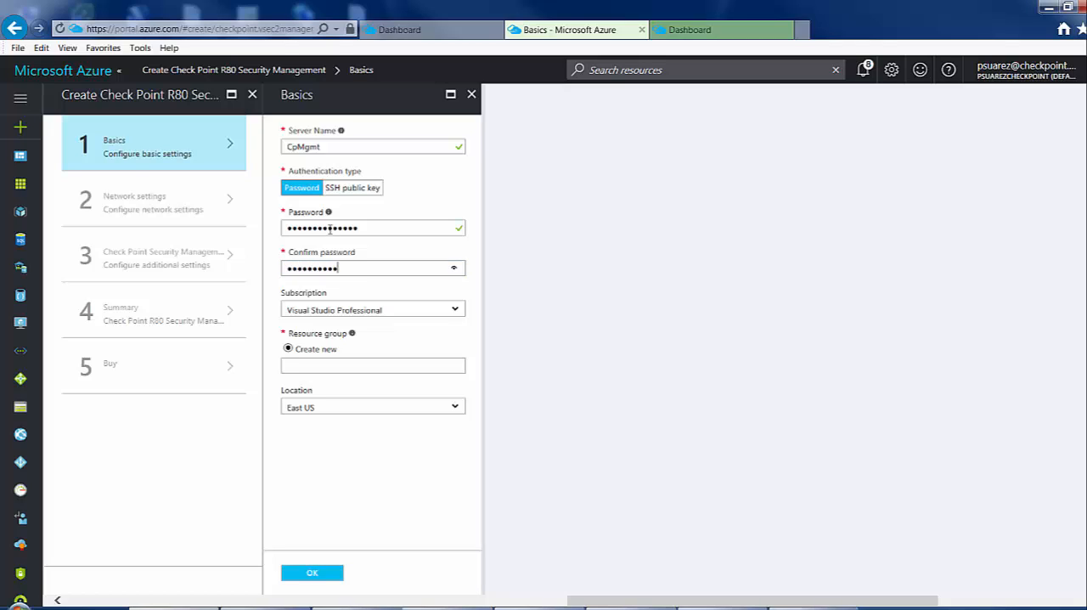
Set the new resource group to CpMgtRG in East US and accept the basic settings.
click(316, 367)
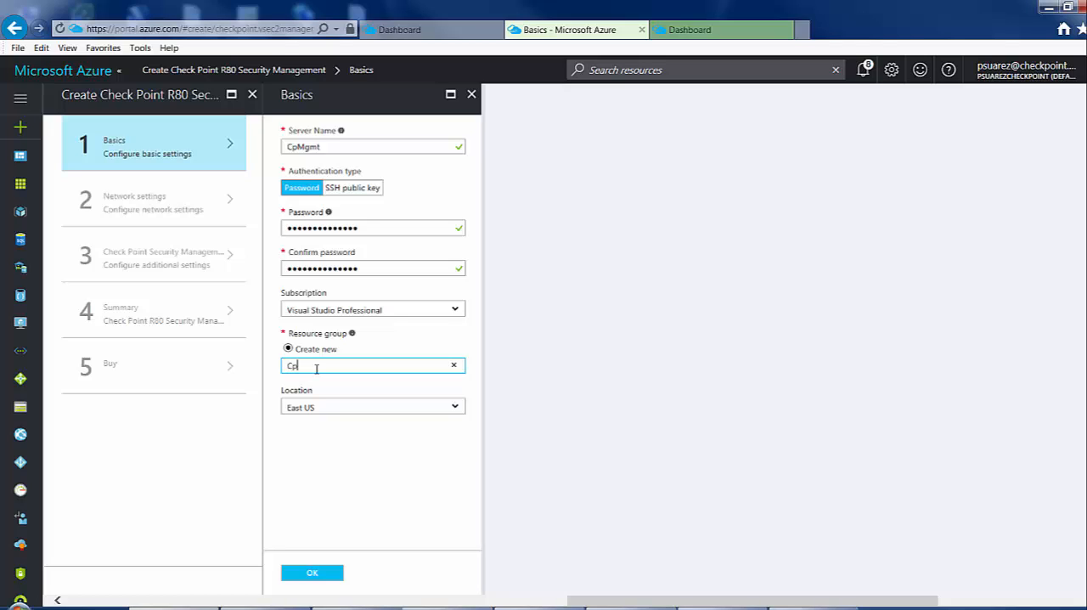
text(CpMgtRG)
click(329, 406)
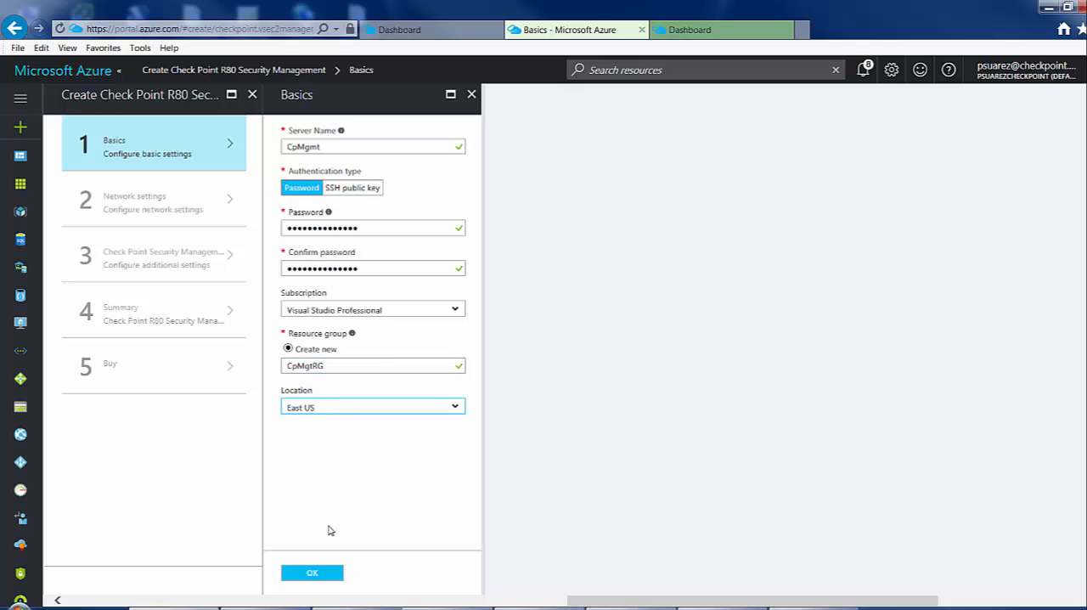
click(313, 575)
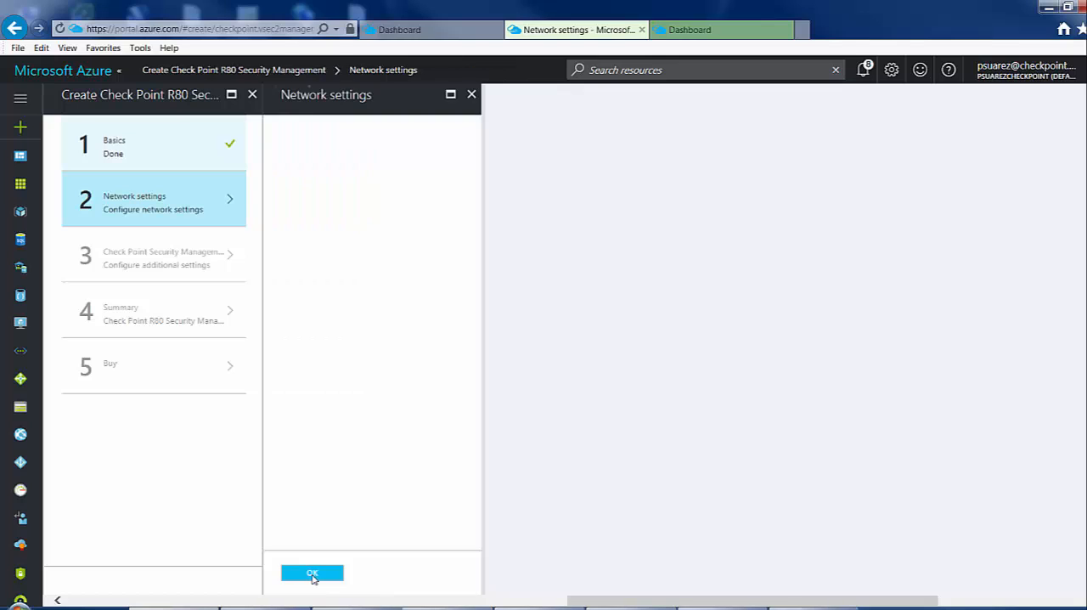
Place the management server in the existing virtual network MyVnet1 on the Public subnet and accept the network settings.
click(409, 154)
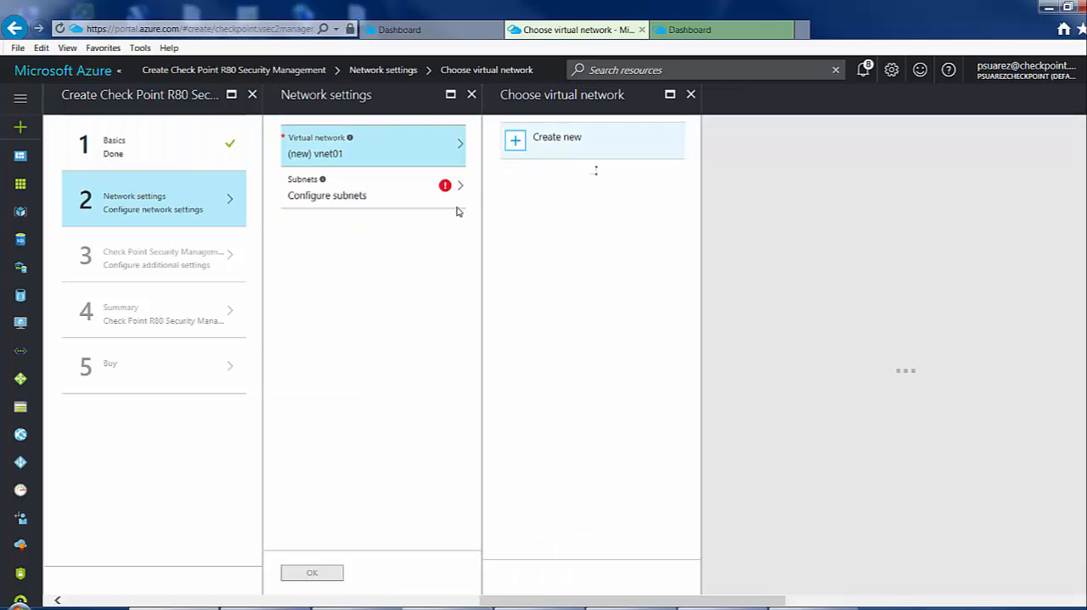
click(565, 204)
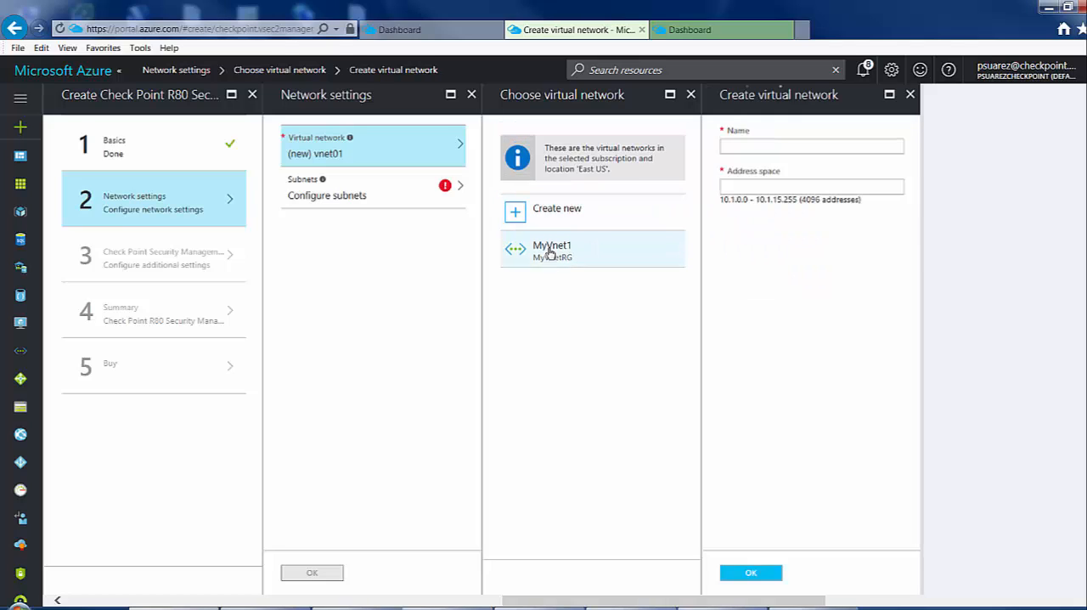
click(550, 248)
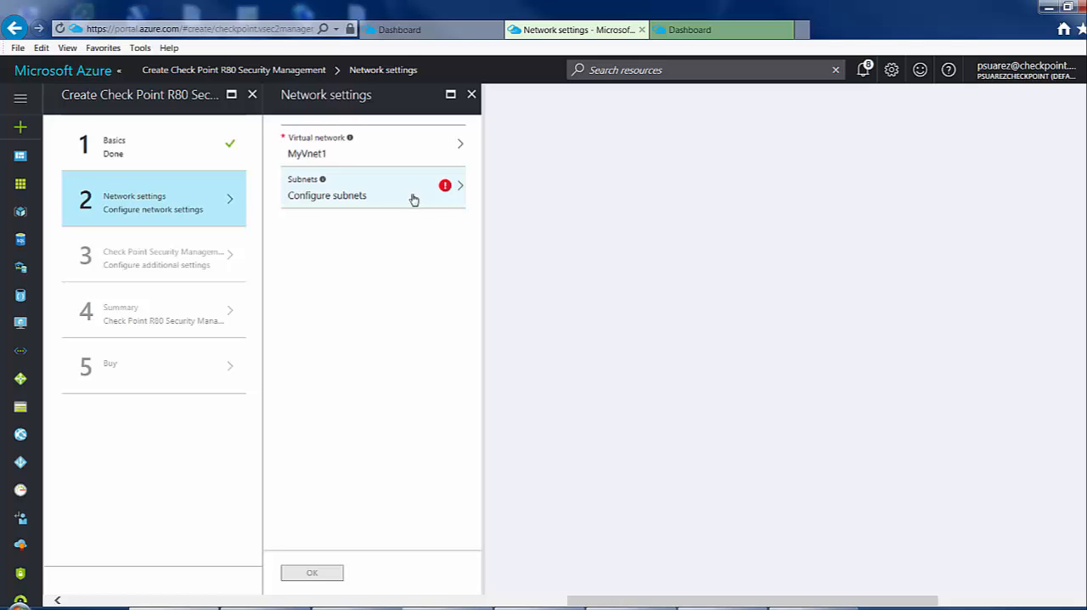
click(357, 199)
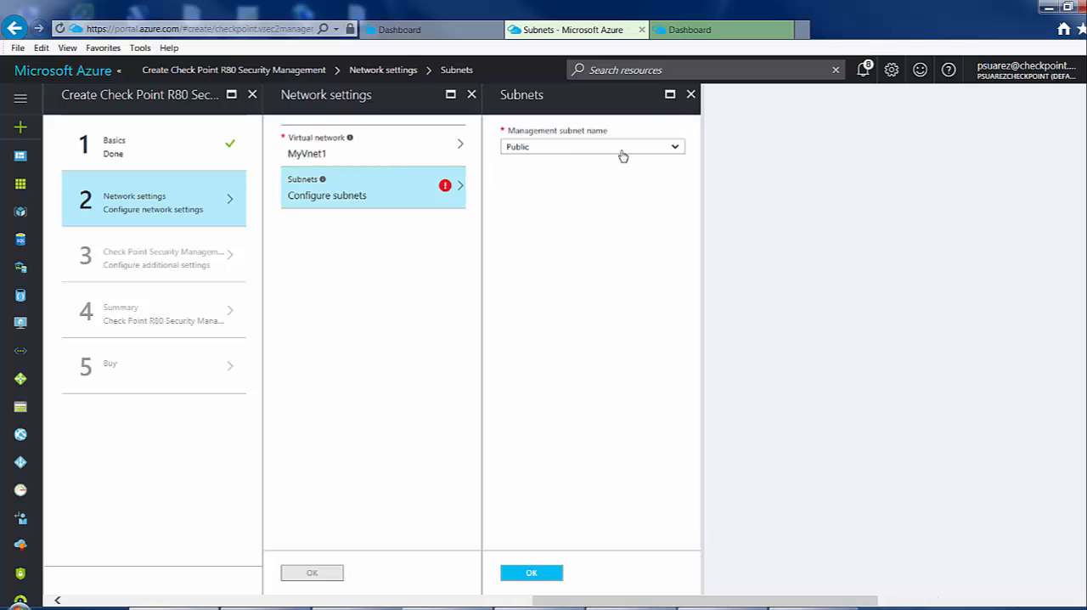
click(624, 148)
click(622, 158)
click(534, 575)
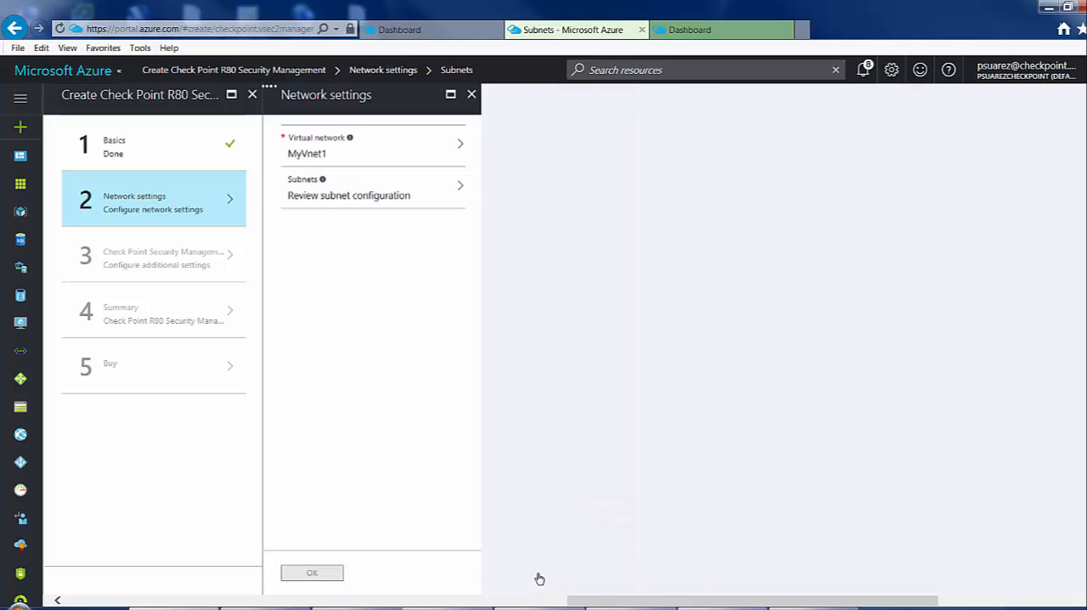
click(325, 580)
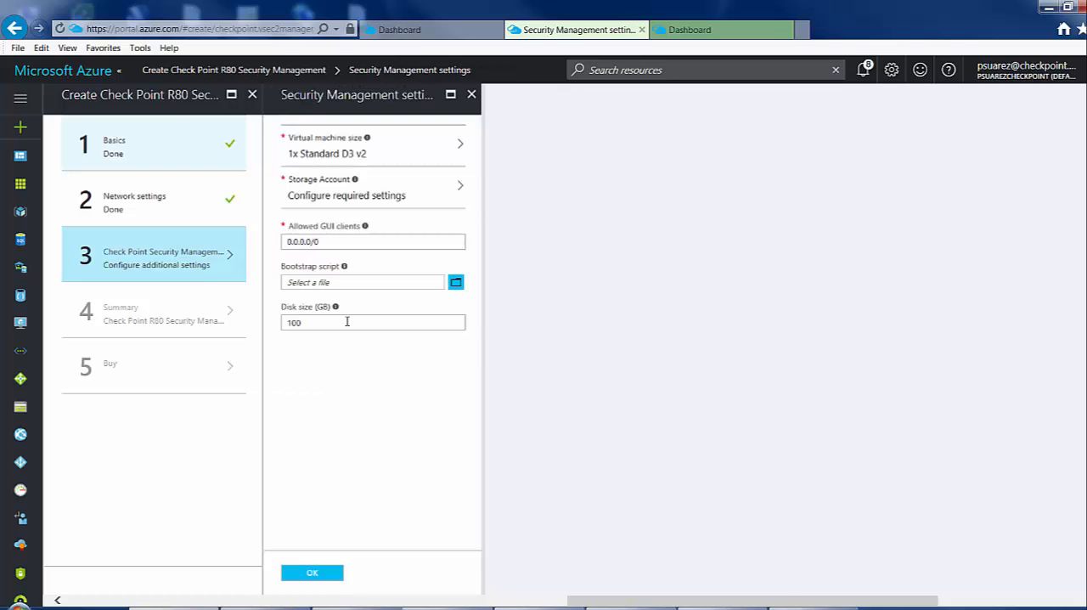
Choose the D3_V2 Standard virtual machine size and create a Standard, locally-redundant storage account named cpmgtstore.
click(390, 146)
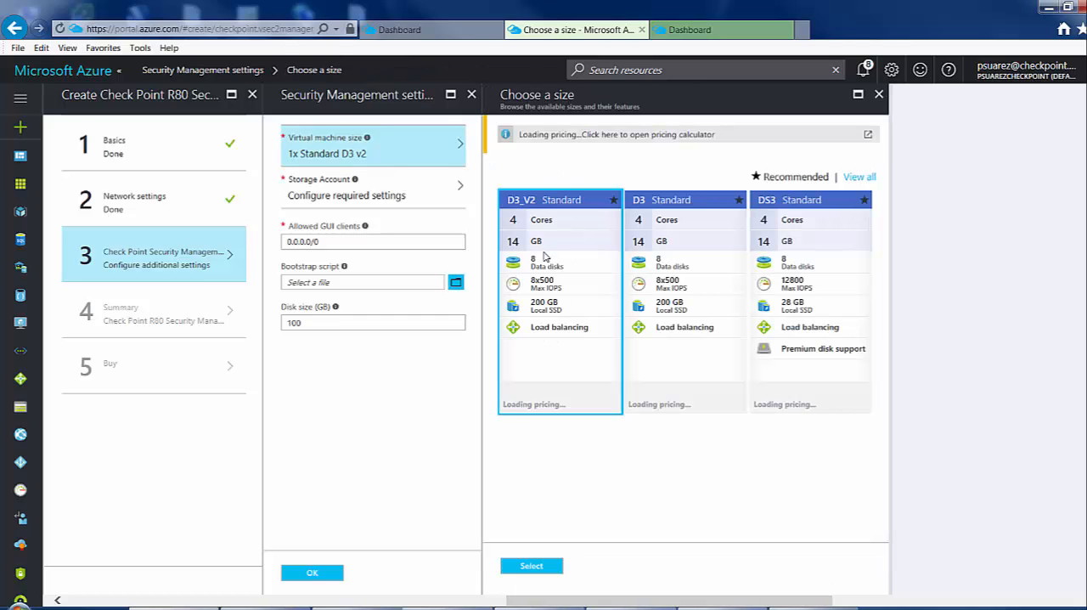
click(531, 567)
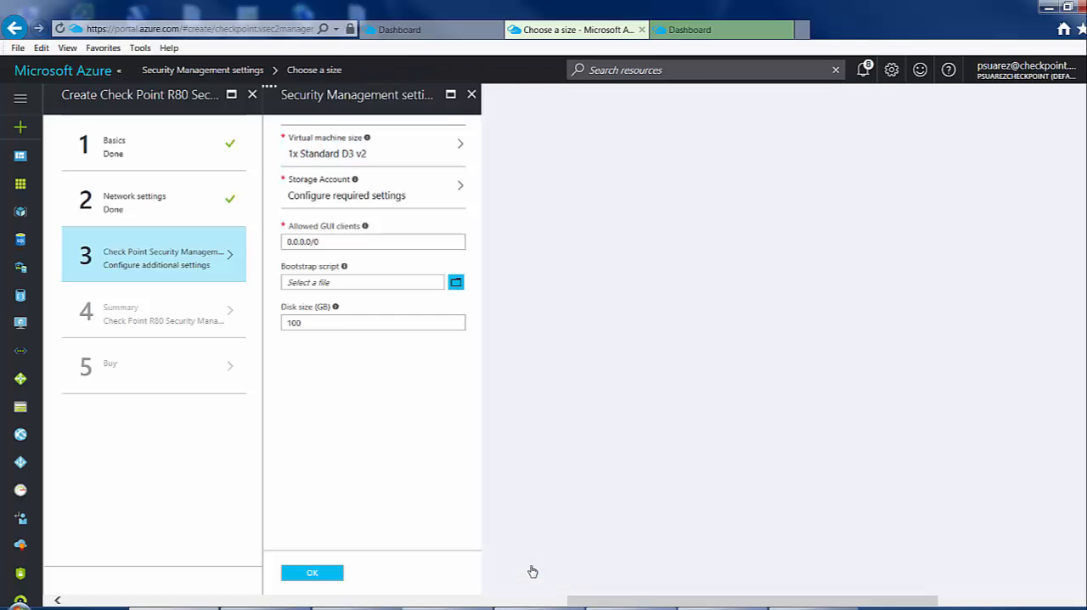
click(413, 193)
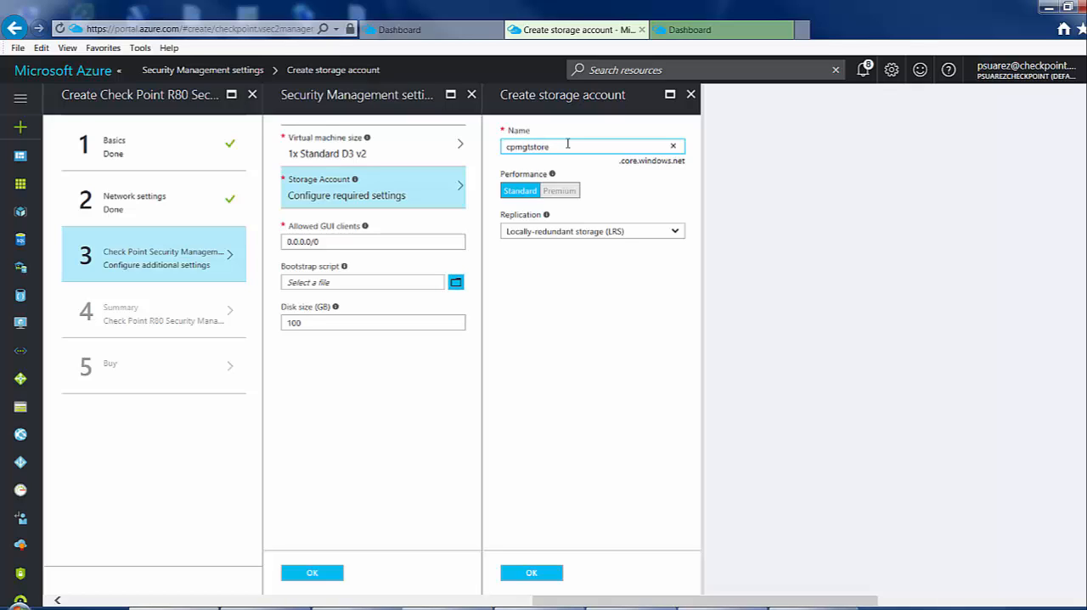
click(537, 576)
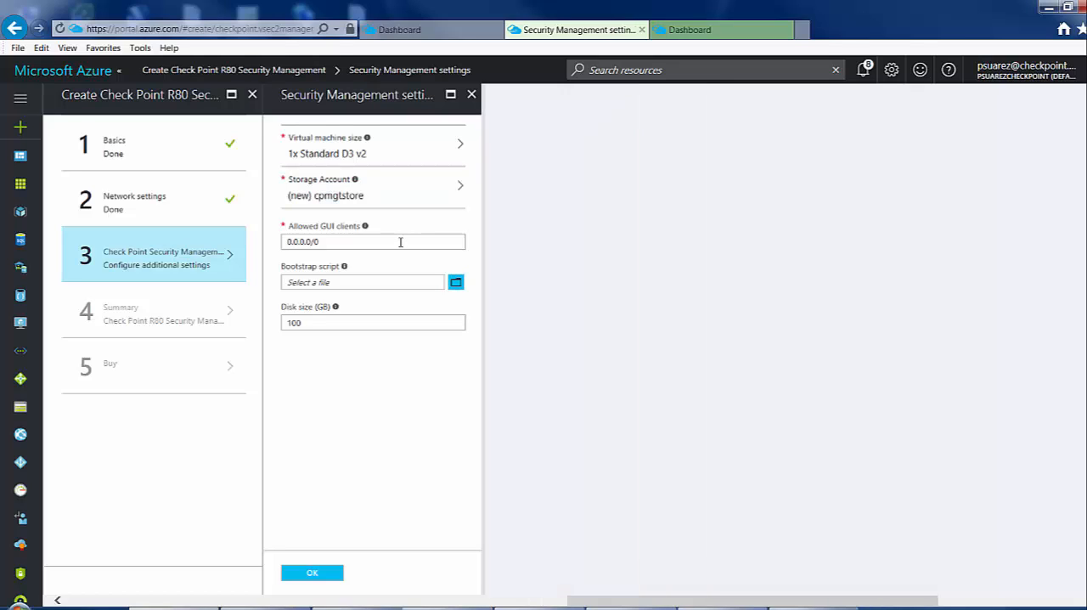
Accept the Security Management settings and the summary, and purchase the Check Point R80 Security Management deployment.
click(313, 573)
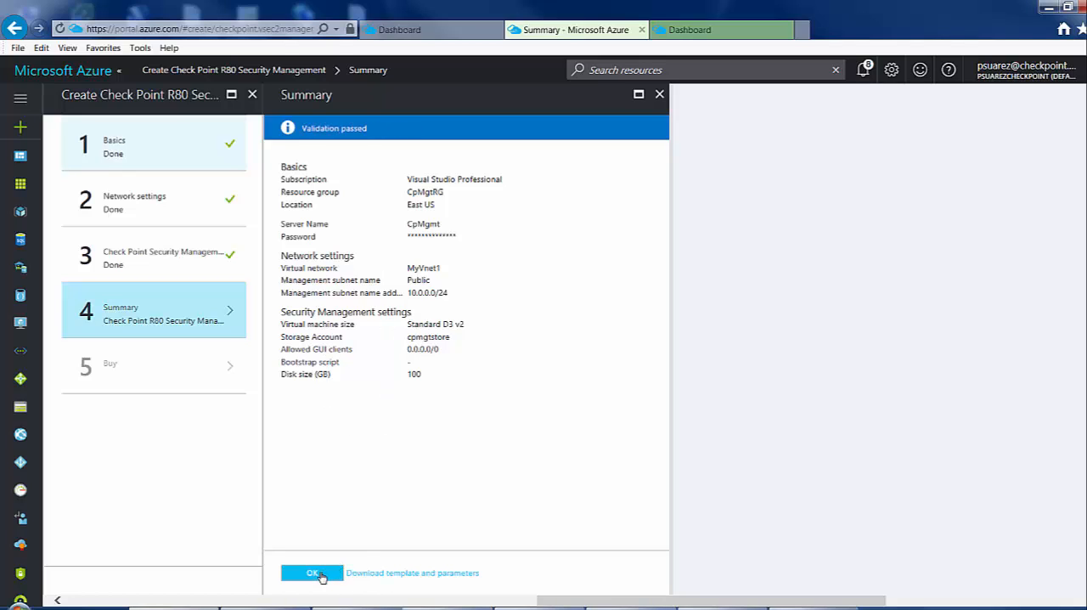
click(316, 574)
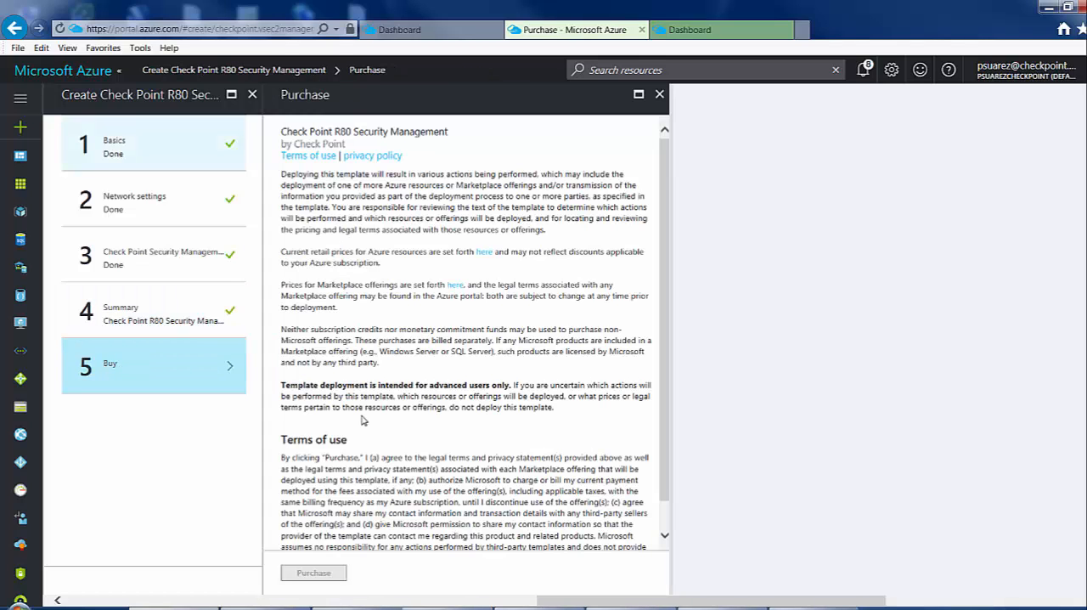
click(314, 576)
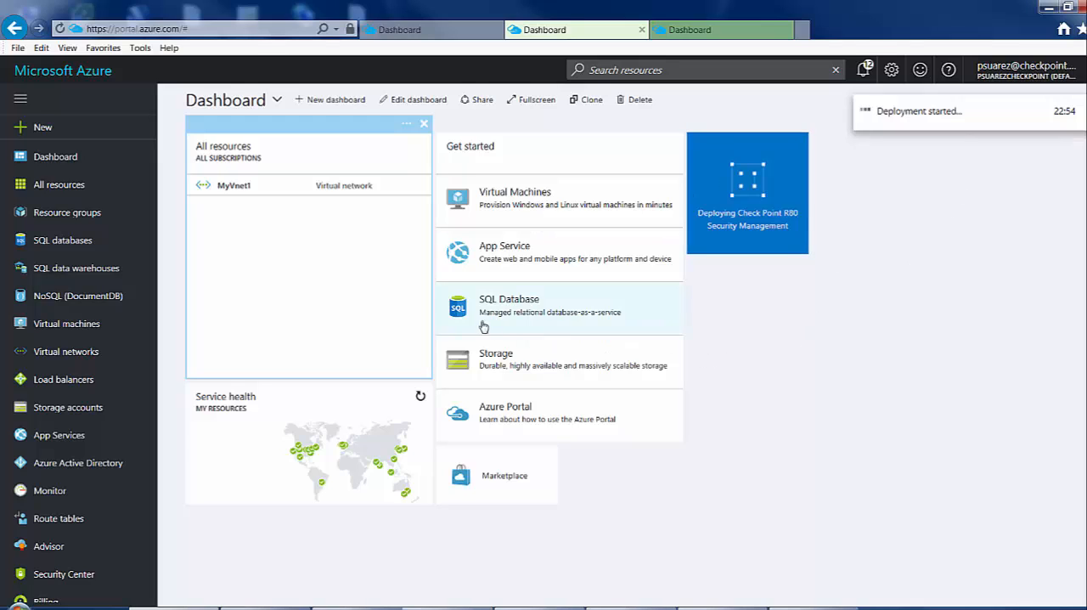
Search the full marketplace for "check point" and start creating Check Point vSEC - 2 NIC.
click(100, 131)
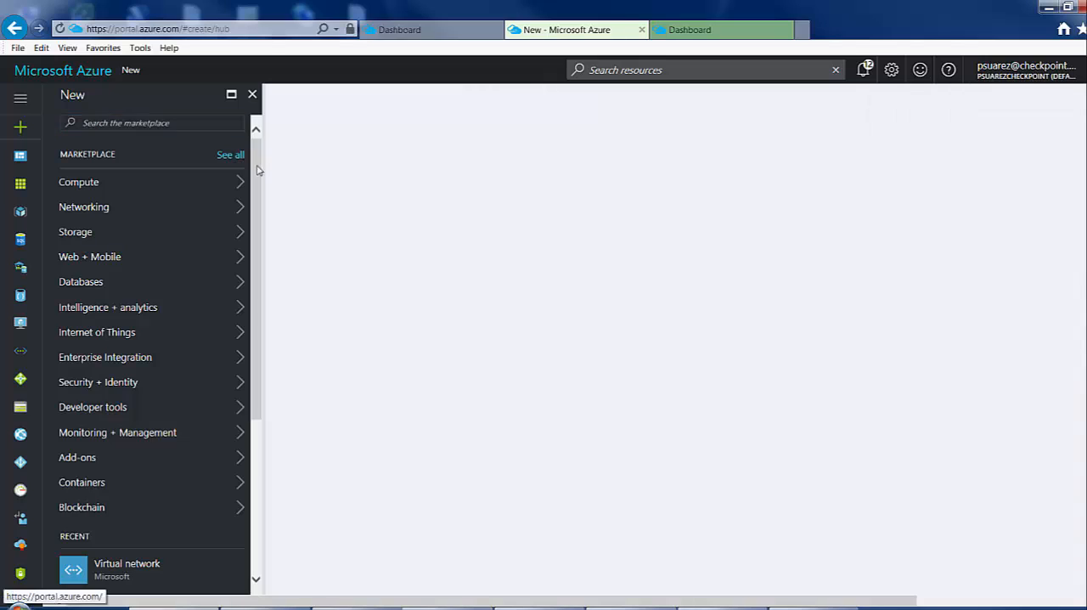
click(231, 154)
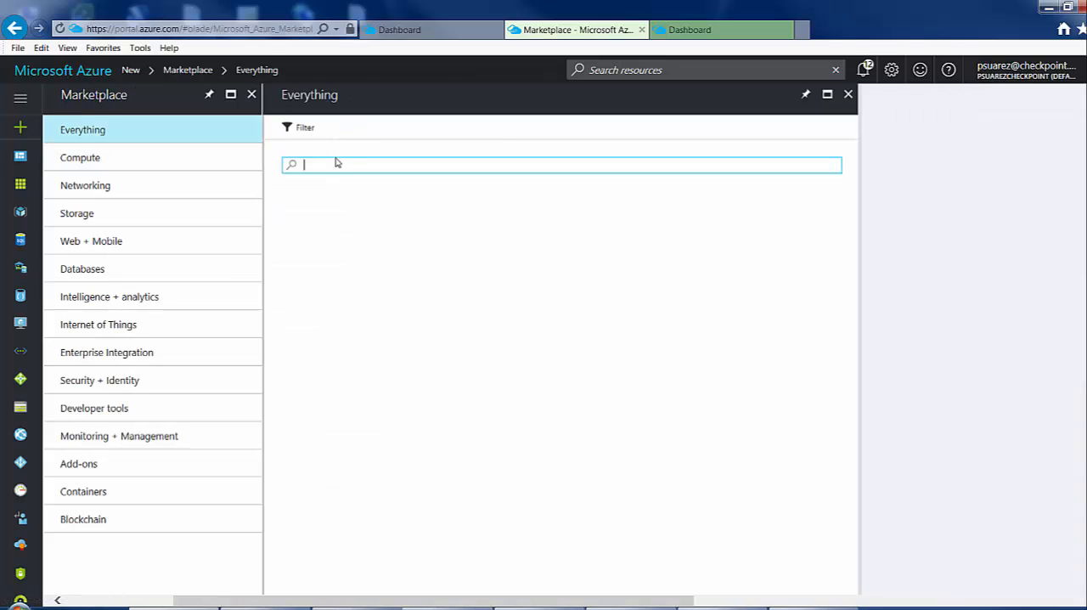
text(check point)
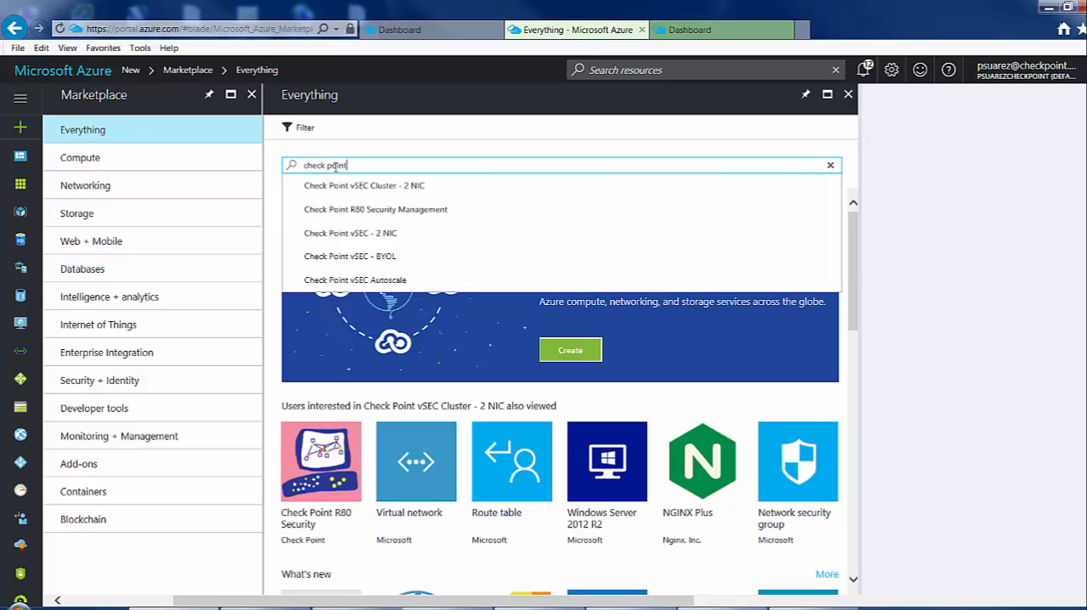
key(Return)
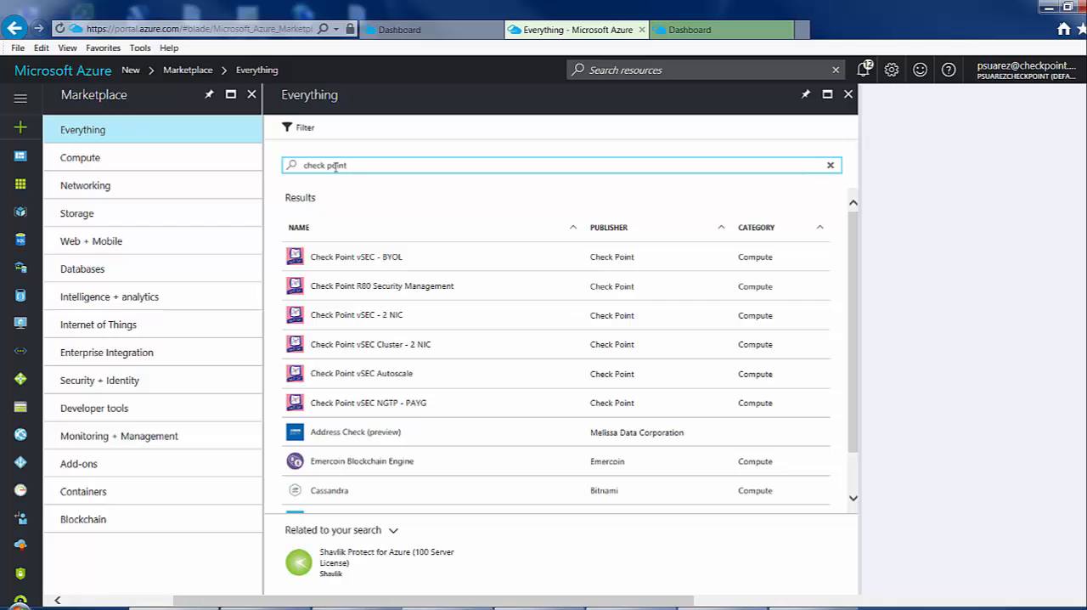
click(342, 323)
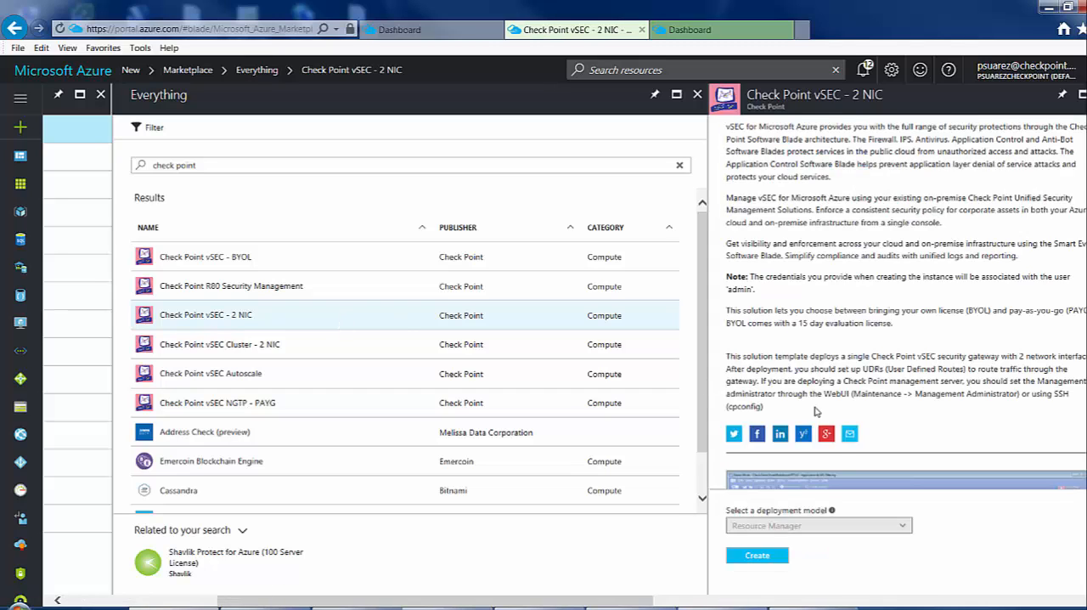
click(756, 559)
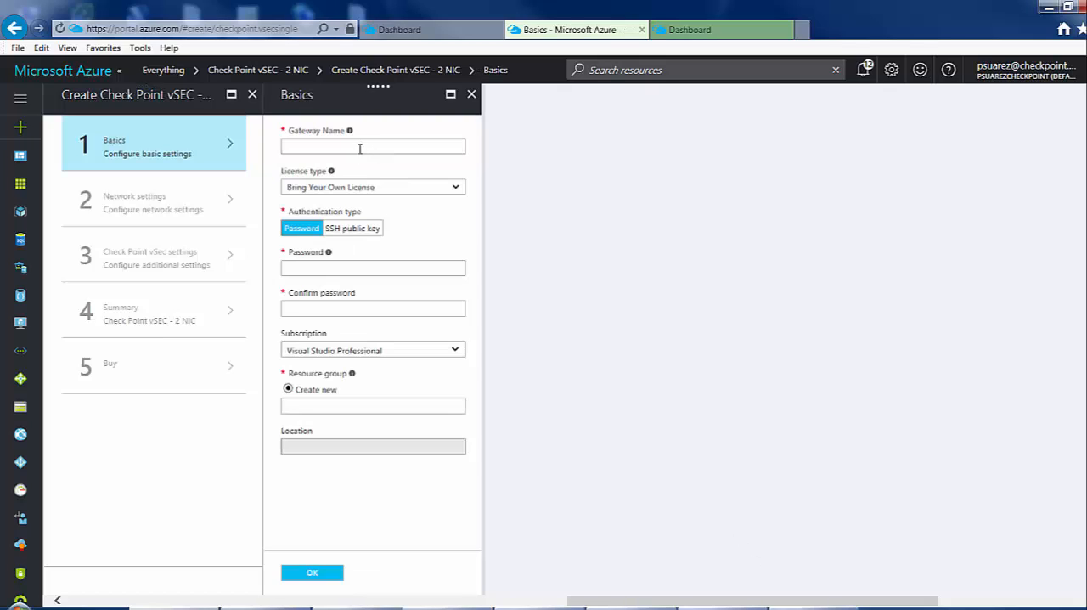
Fill in and accept the gateway basics: name GW1, the confirmed account password, and new resource group GWresgrp in East US.
click(354, 147)
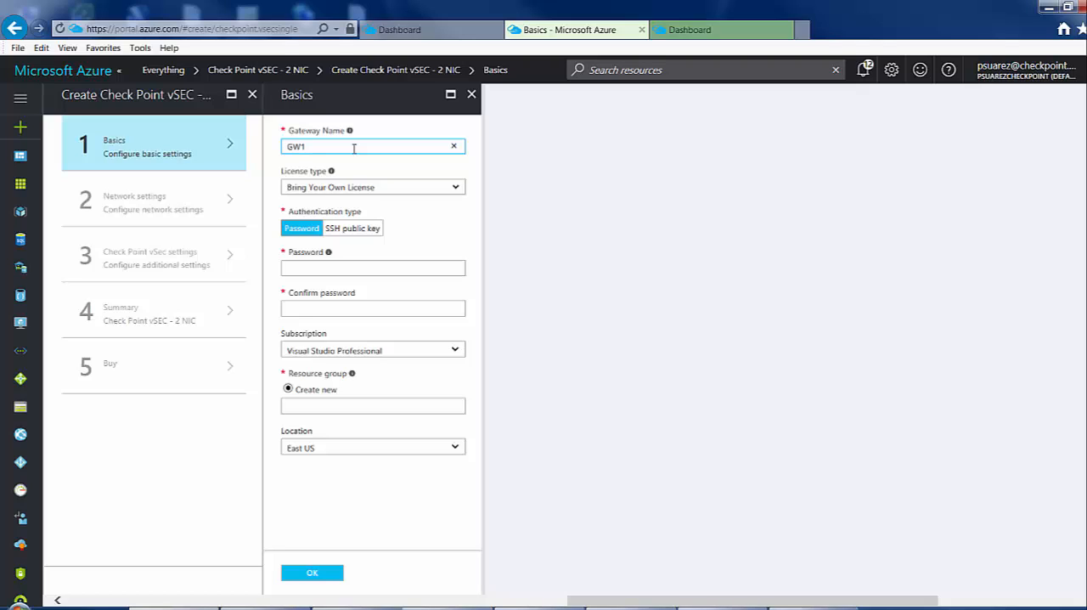
click(323, 266)
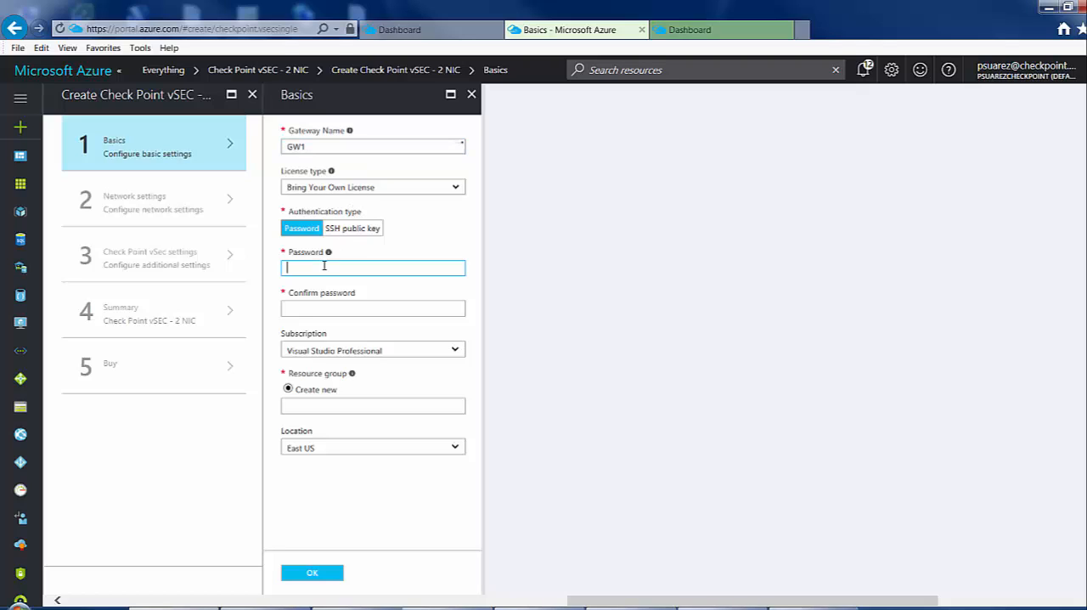
text(Cp)
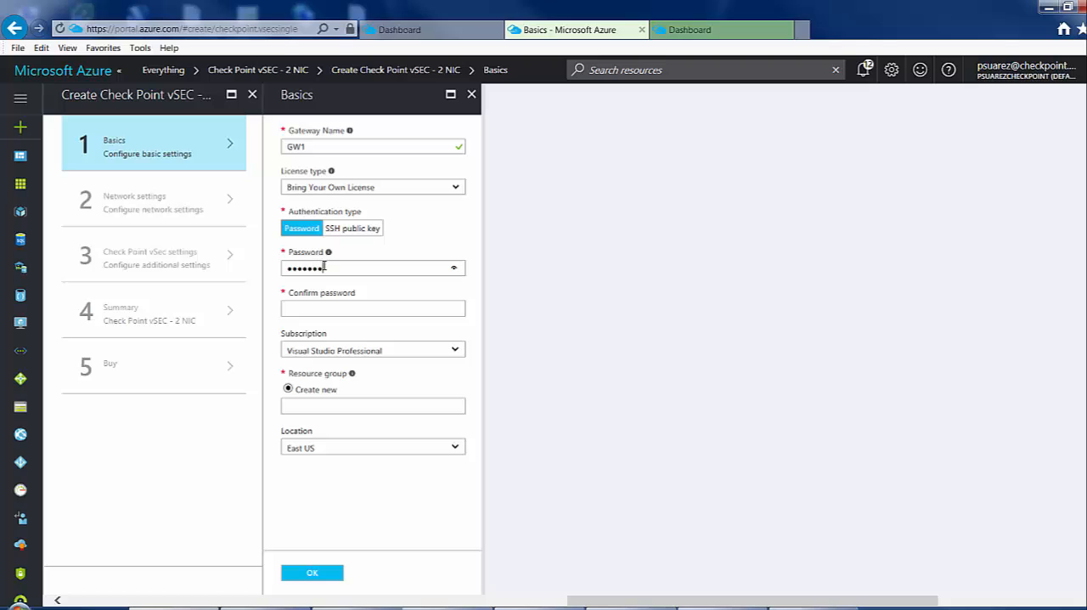
key(Tab)
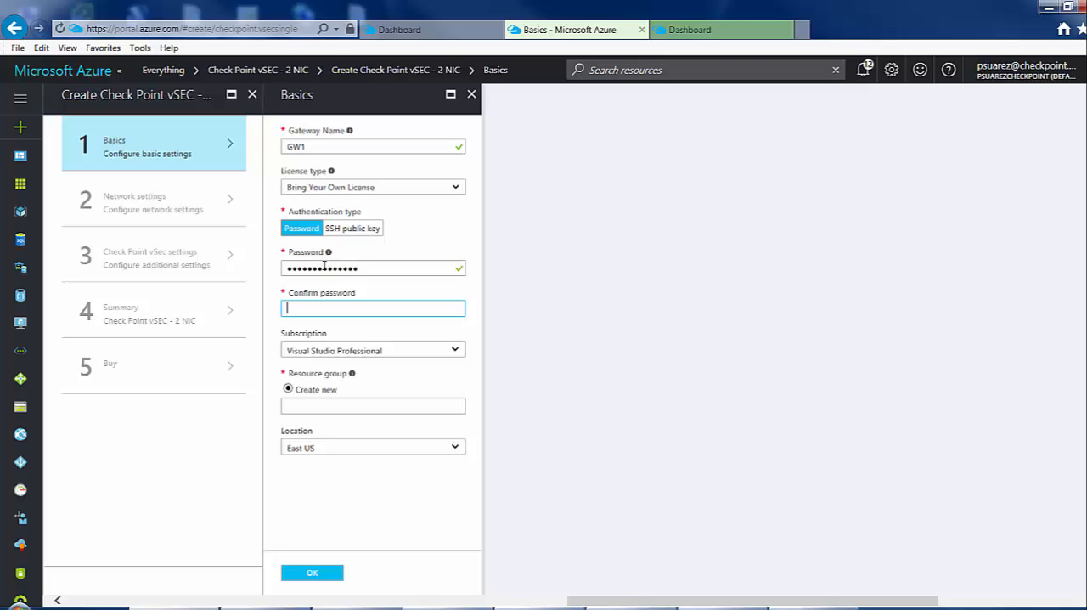
text(Cp)
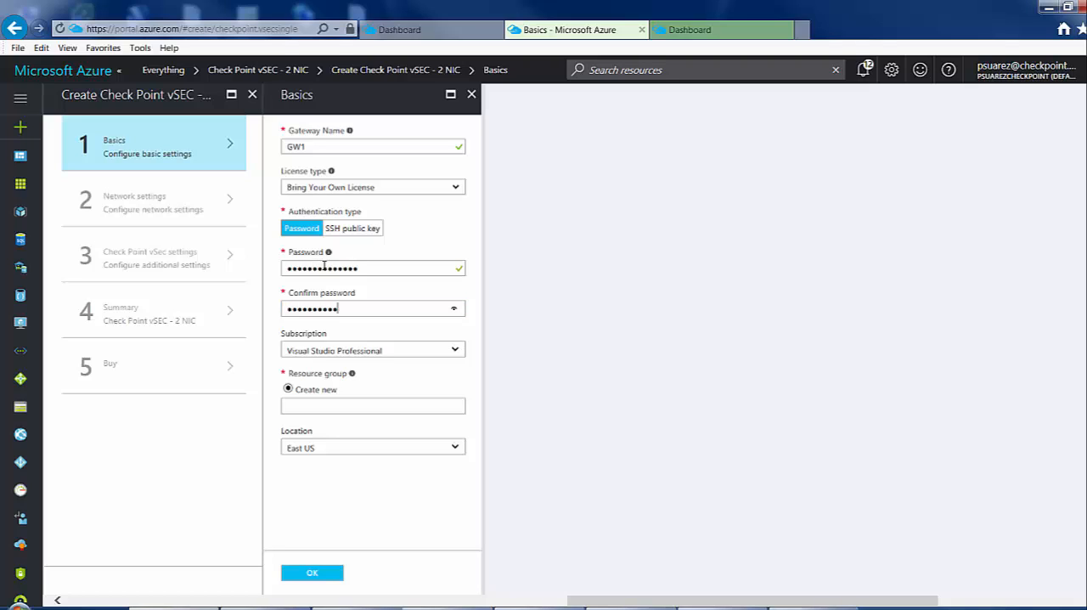
click(308, 405)
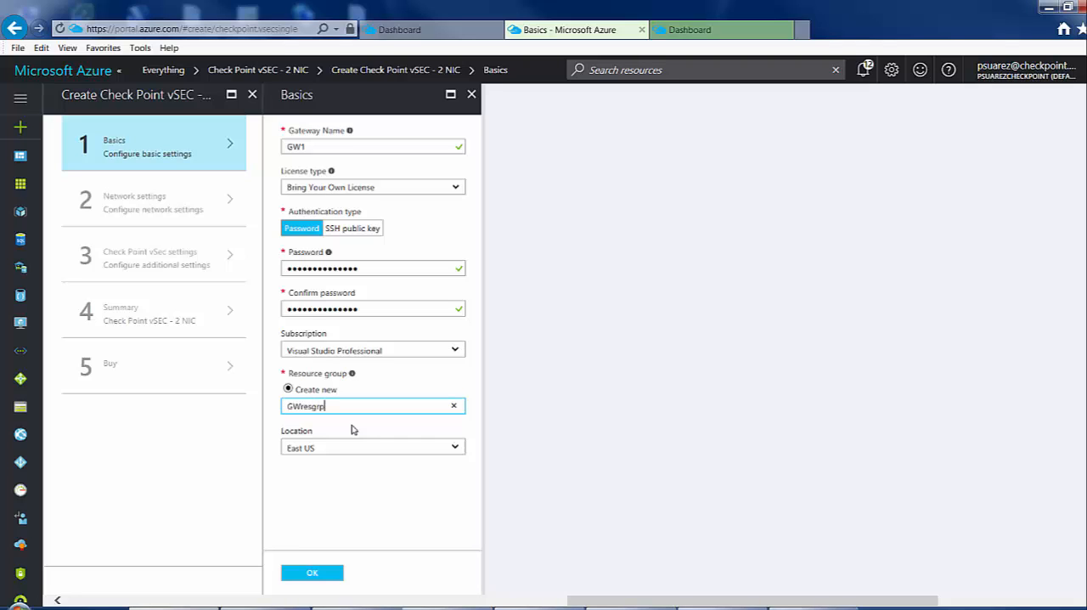
click(324, 578)
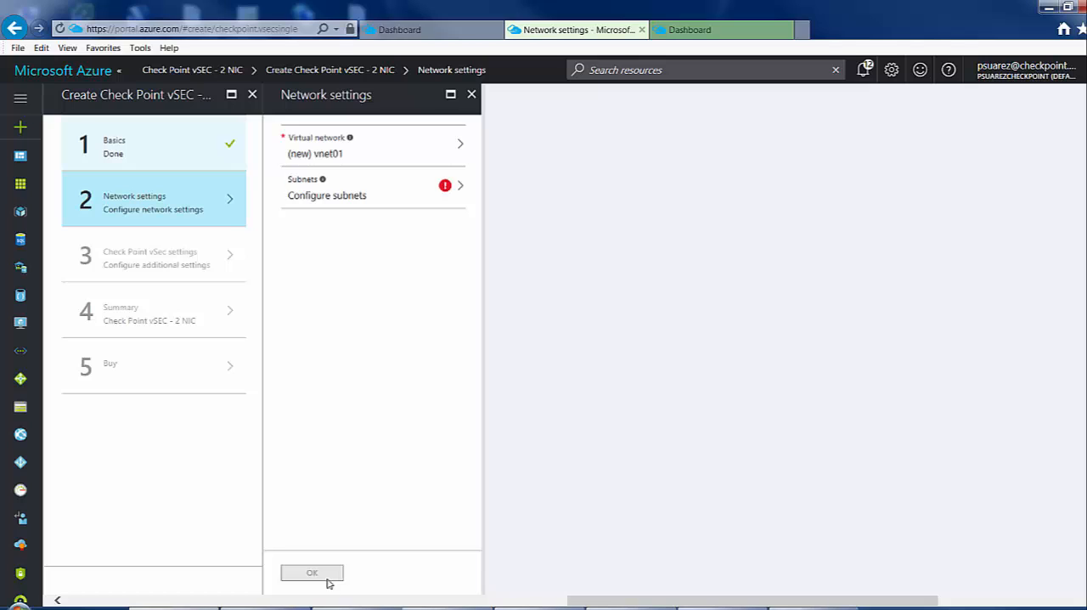
Connect the gateway to MyVnet1 with Public as external and Private as internal subnet, and accept the network settings.
click(439, 159)
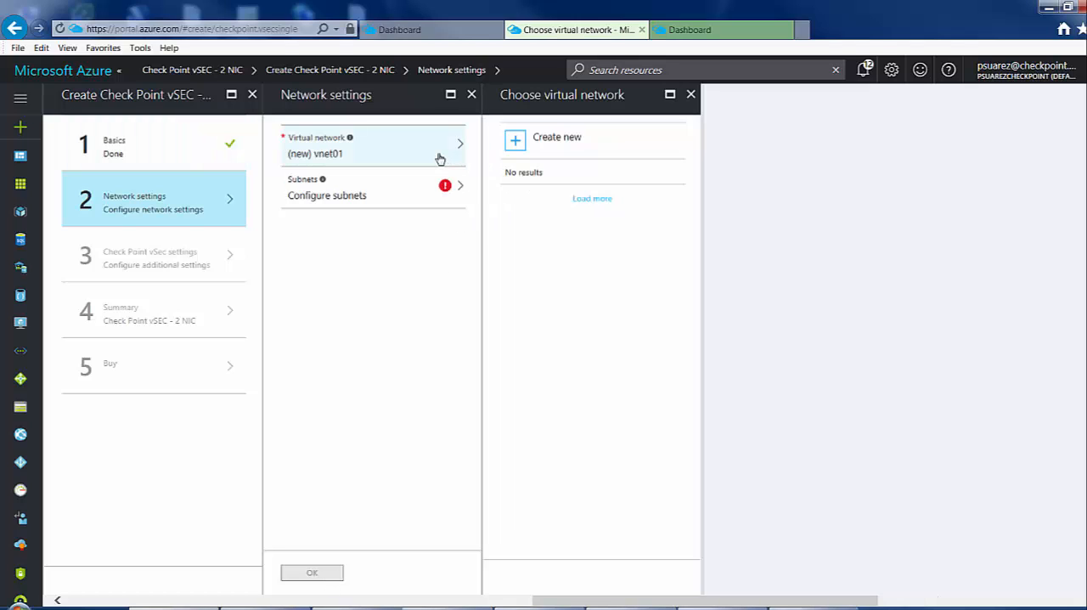
click(530, 156)
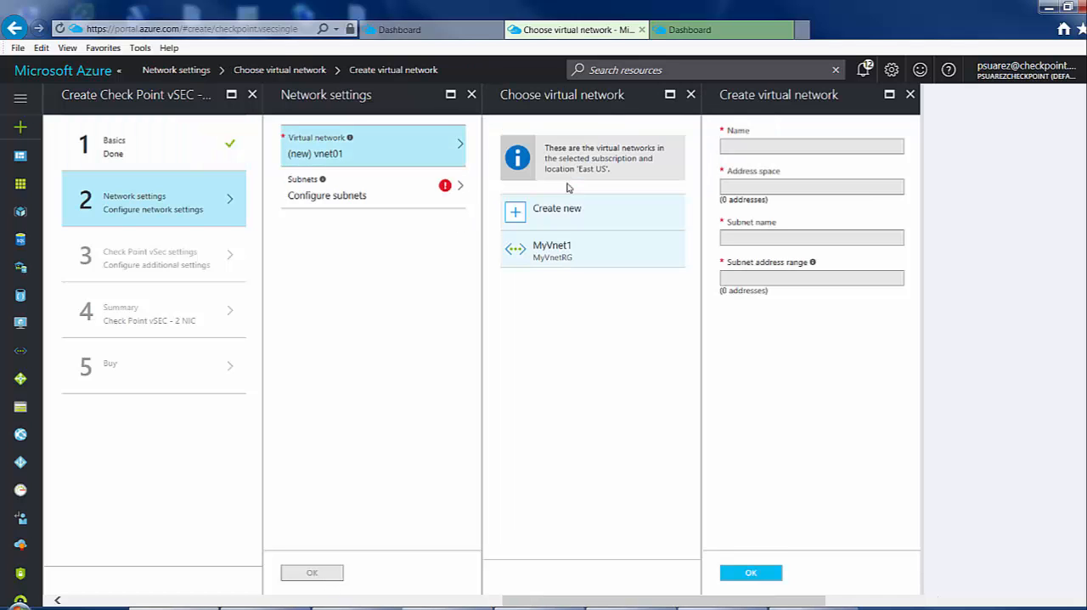
click(557, 261)
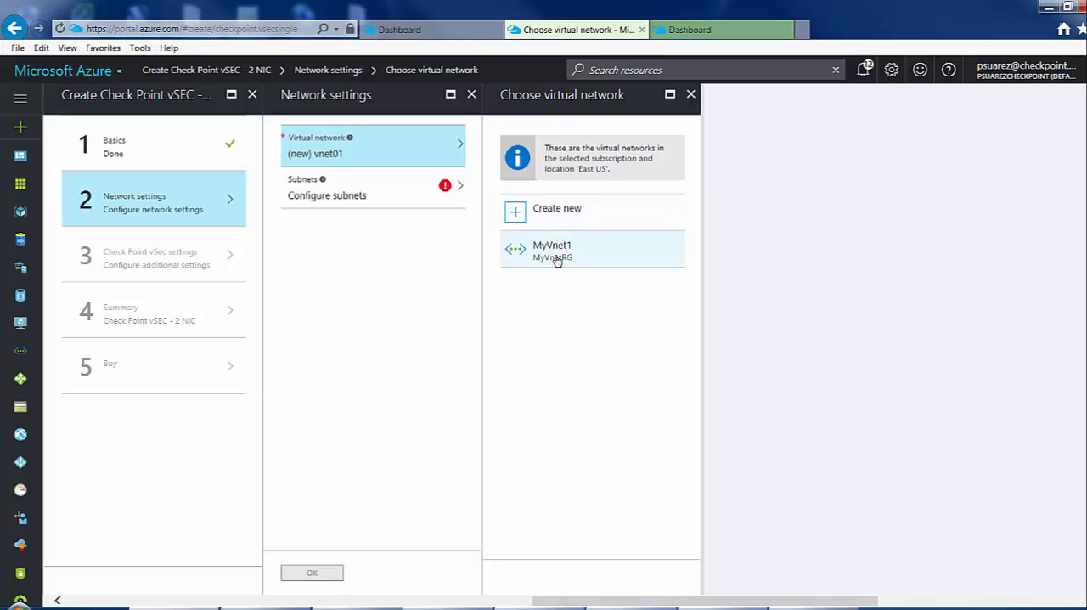
click(561, 257)
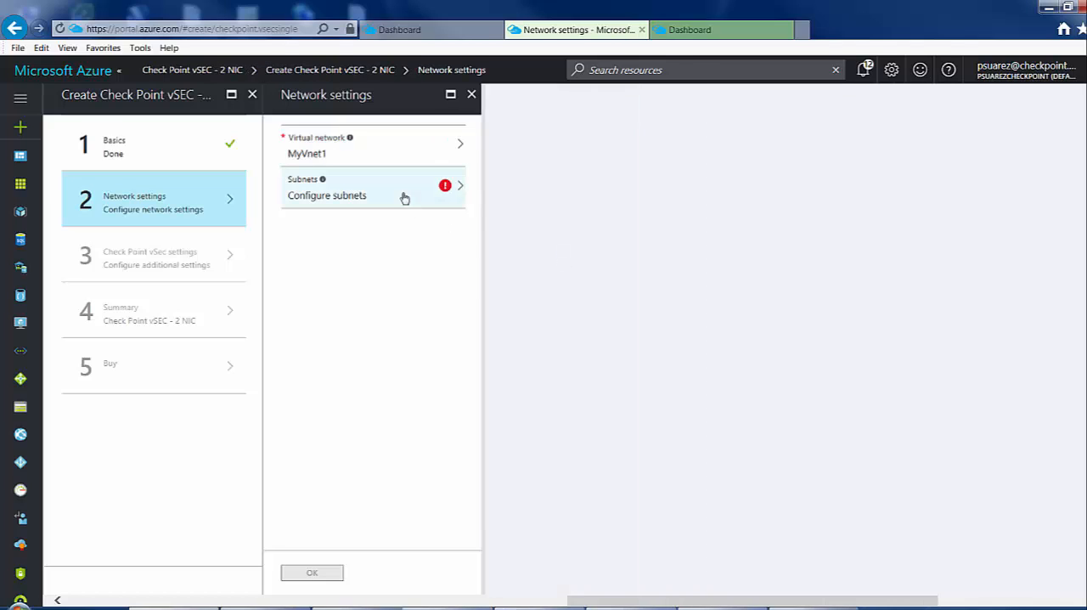
click(404, 197)
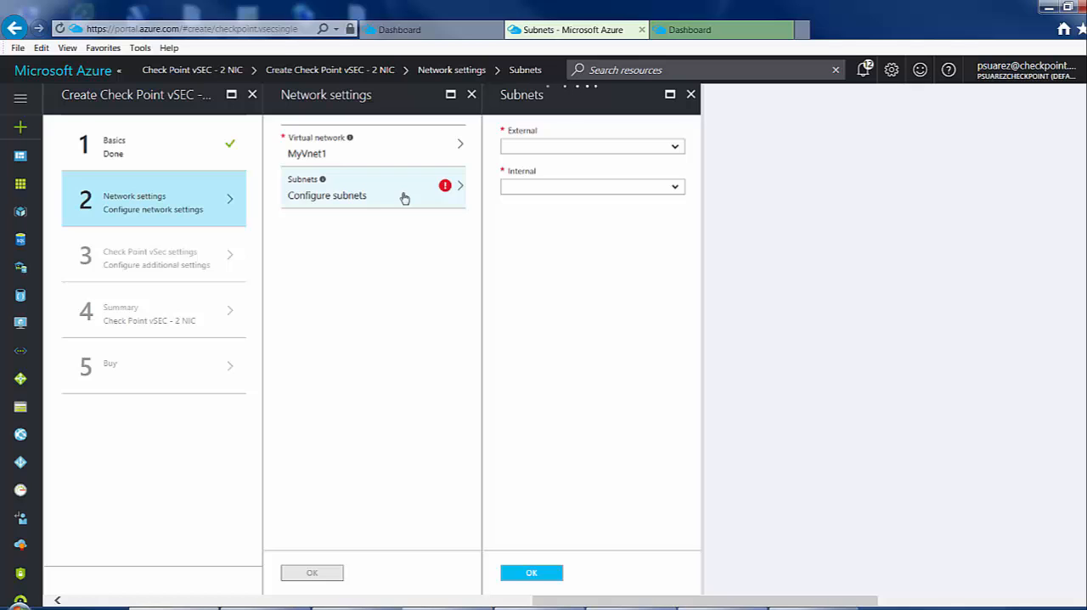
click(550, 189)
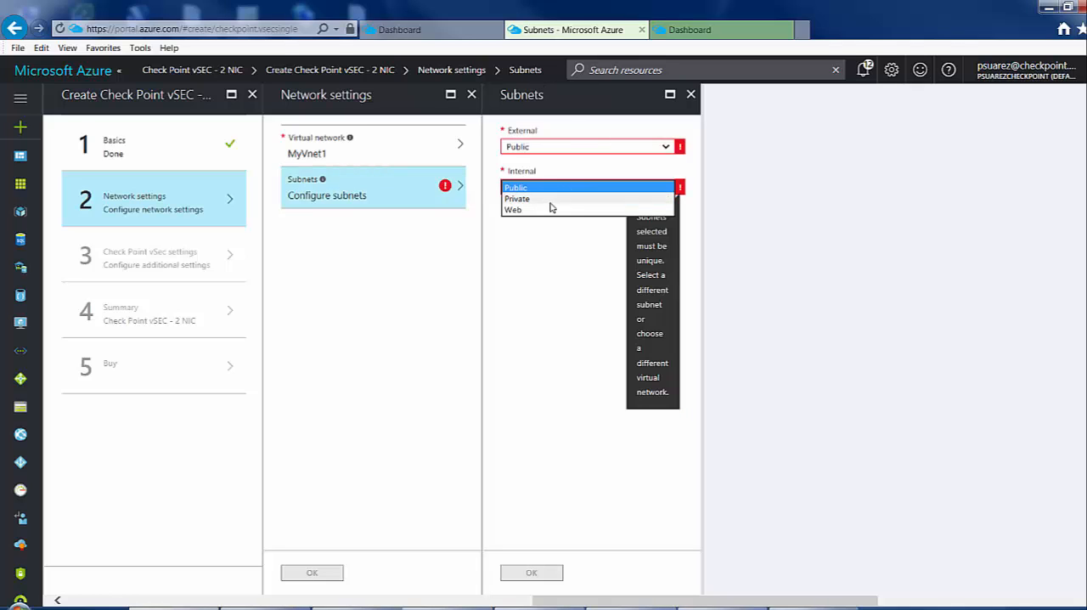
click(540, 199)
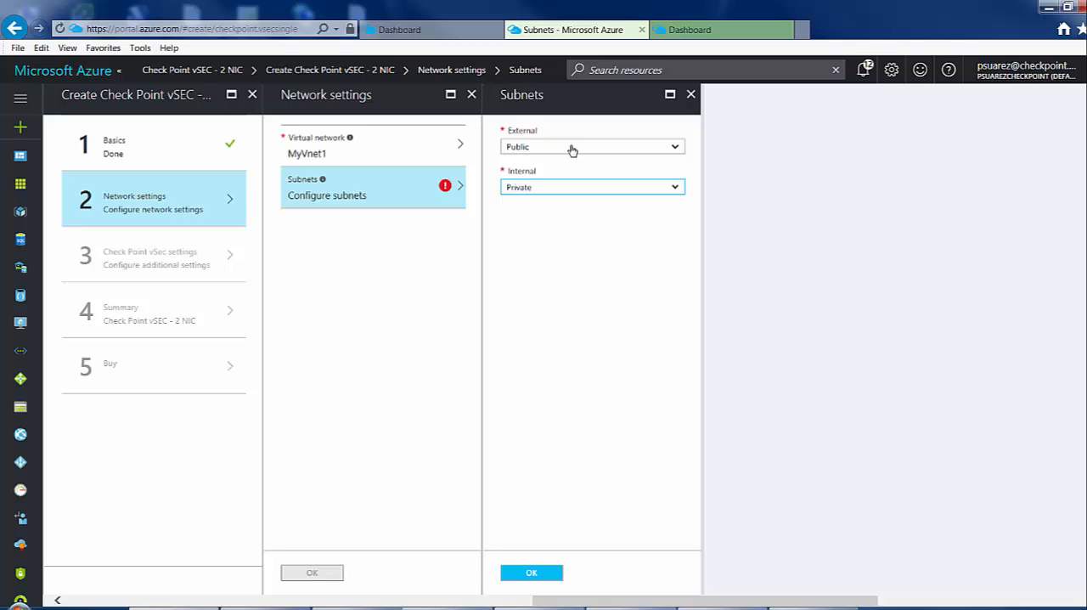
click(541, 575)
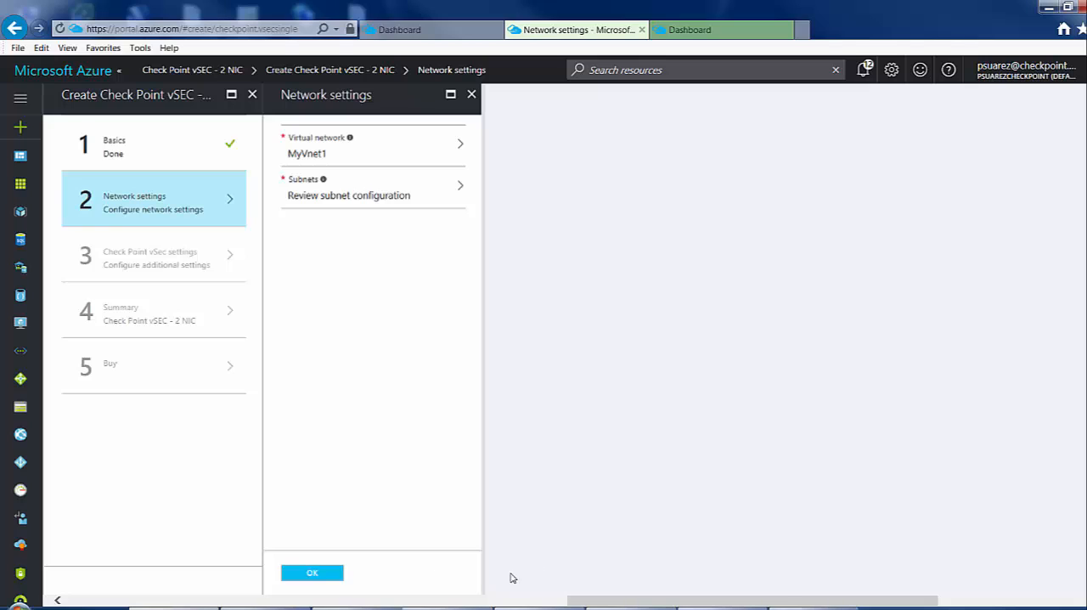
click(311, 576)
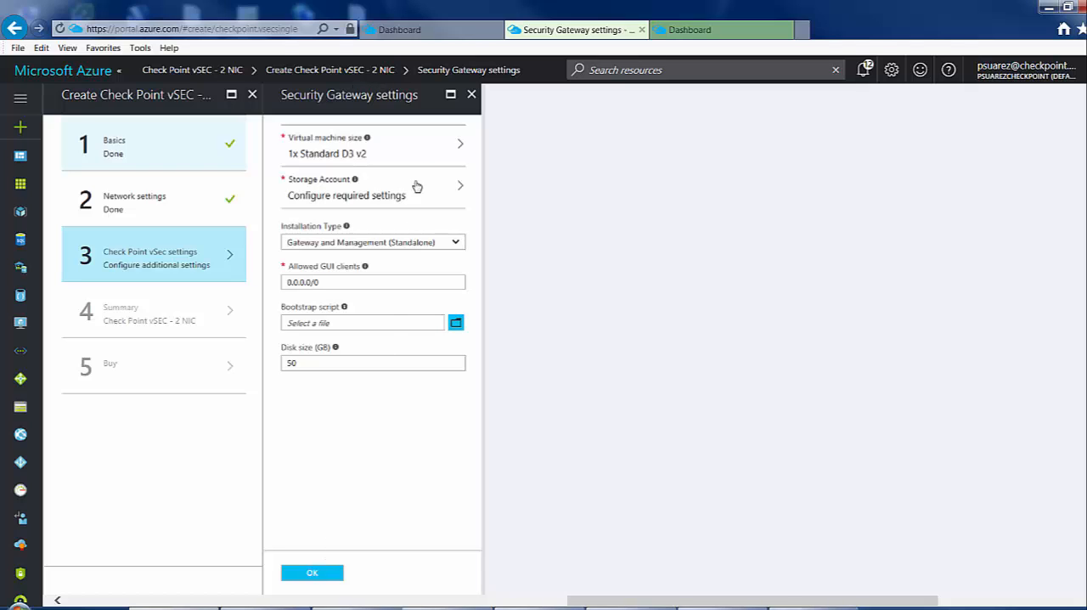
Choose the D3_V2 Standard size for the gateway and create the new storage account gwstoreaz1 with standard performance and locally-redundant storage.
click(422, 152)
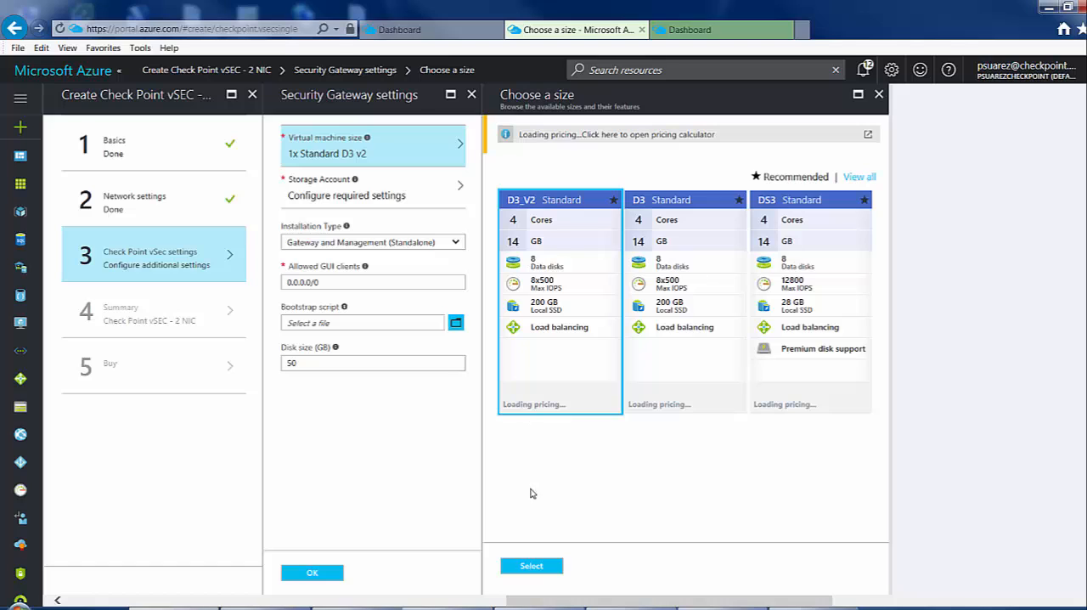
click(533, 567)
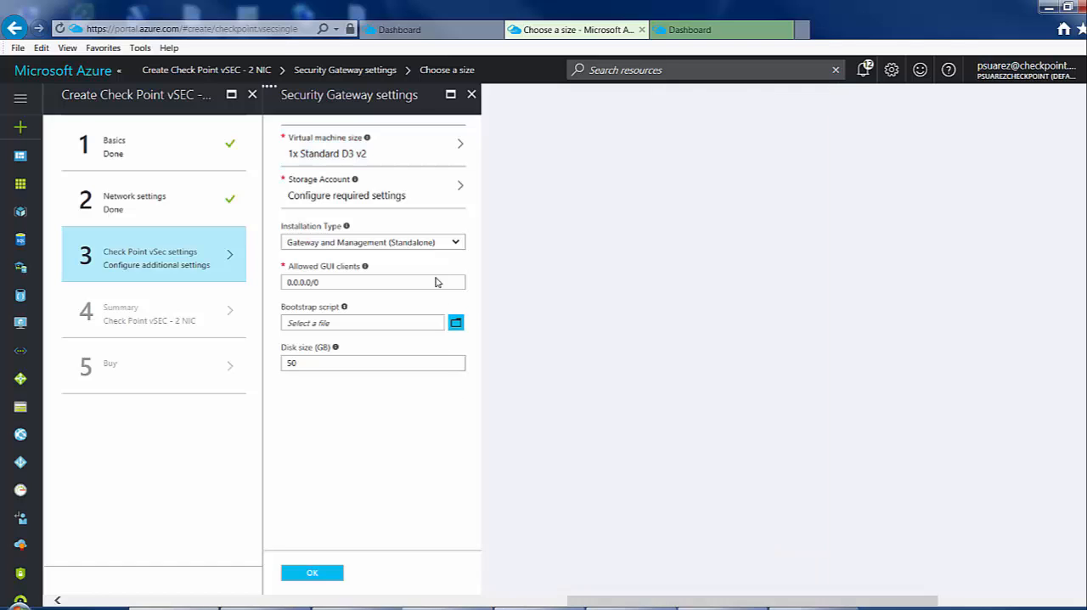
click(411, 197)
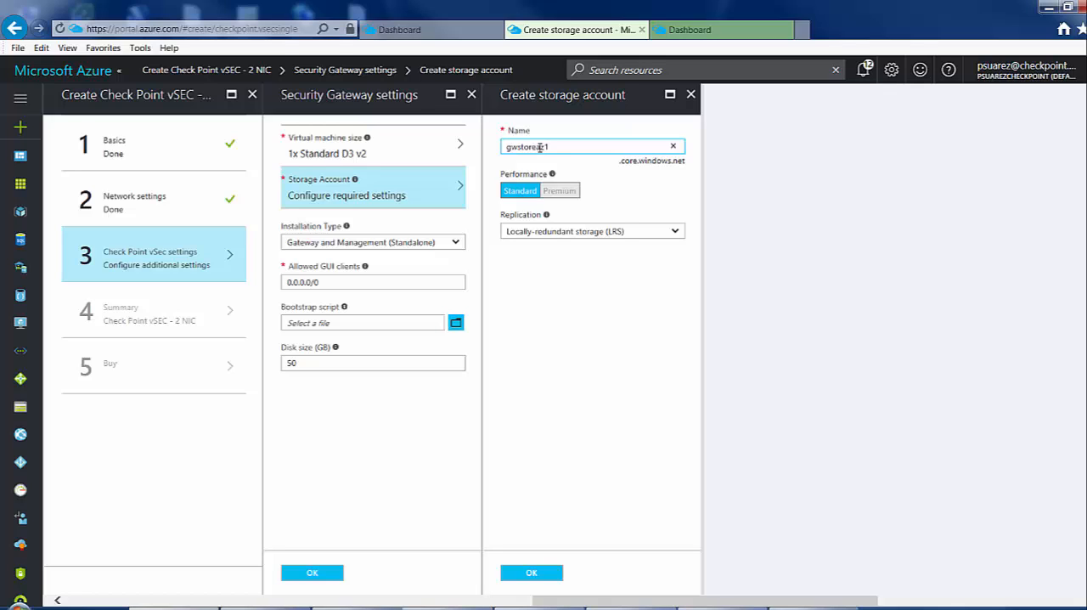
click(532, 576)
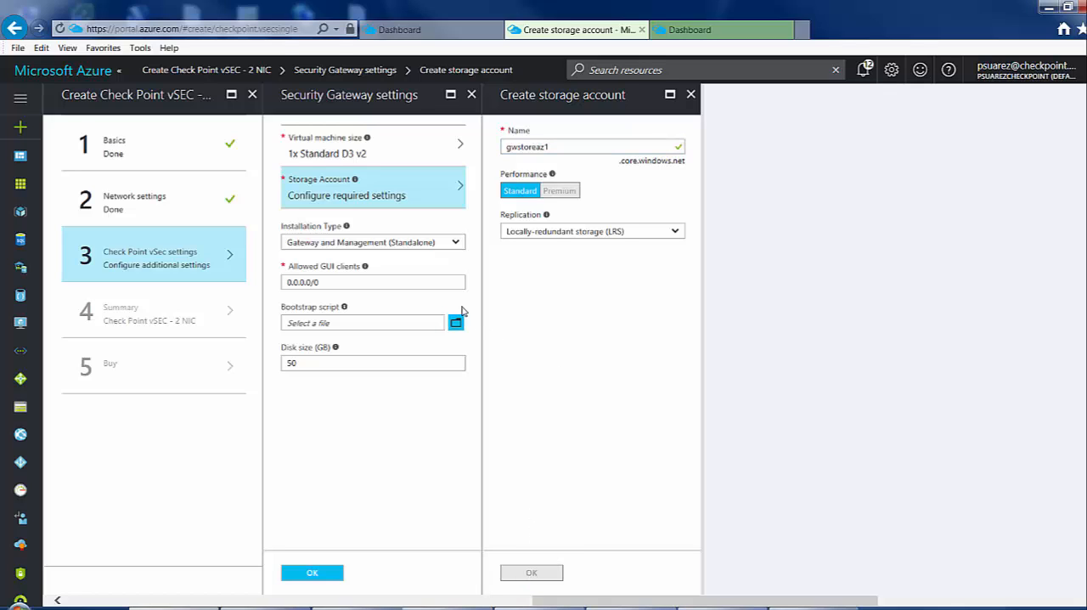
Set the installation type to Gateway only and enter the SIC key.
click(419, 243)
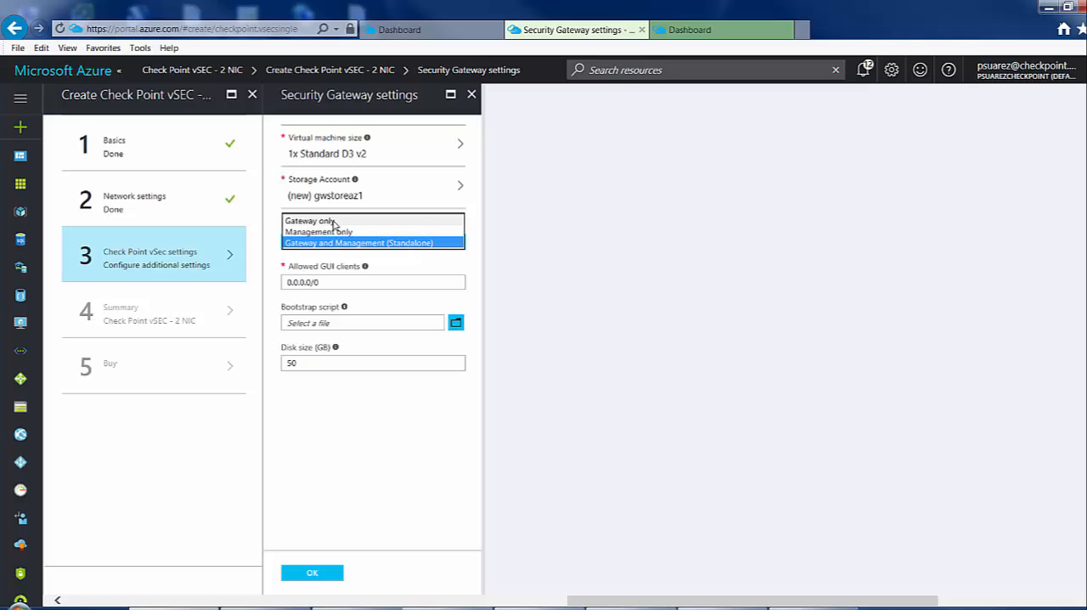
click(333, 221)
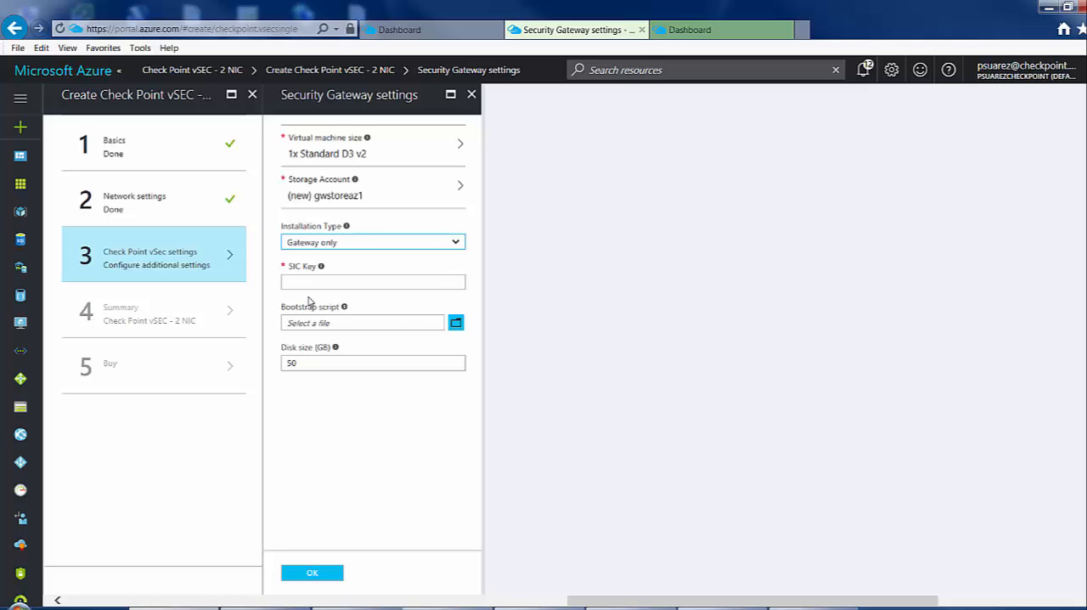
click(371, 283)
text(•)
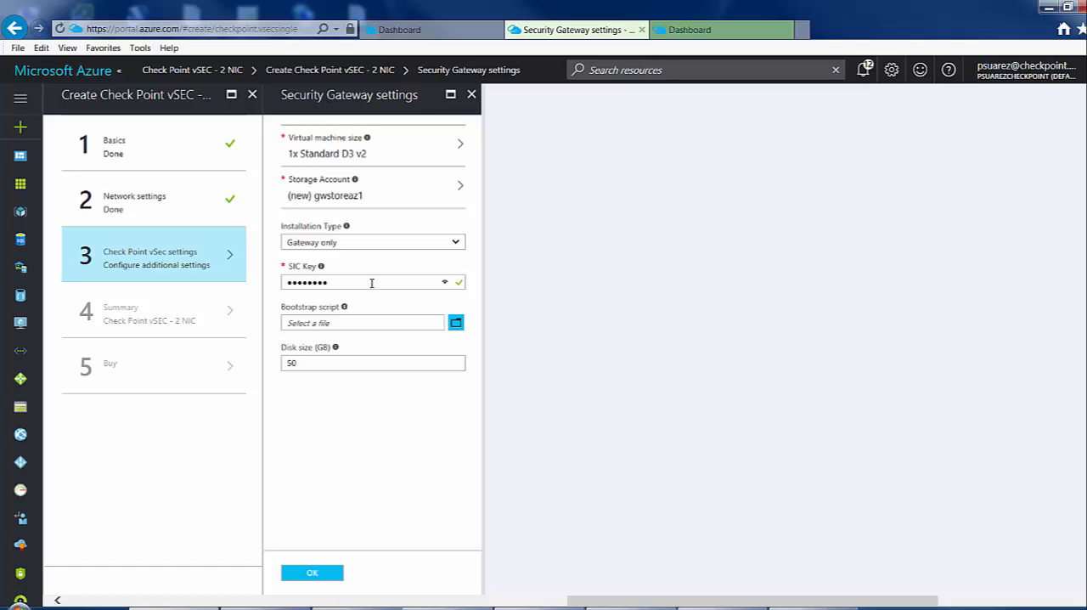
Accept the Security Gateway settings and the summary, and purchase the Check Point vSEC - 2 NIC deployment.
click(330, 574)
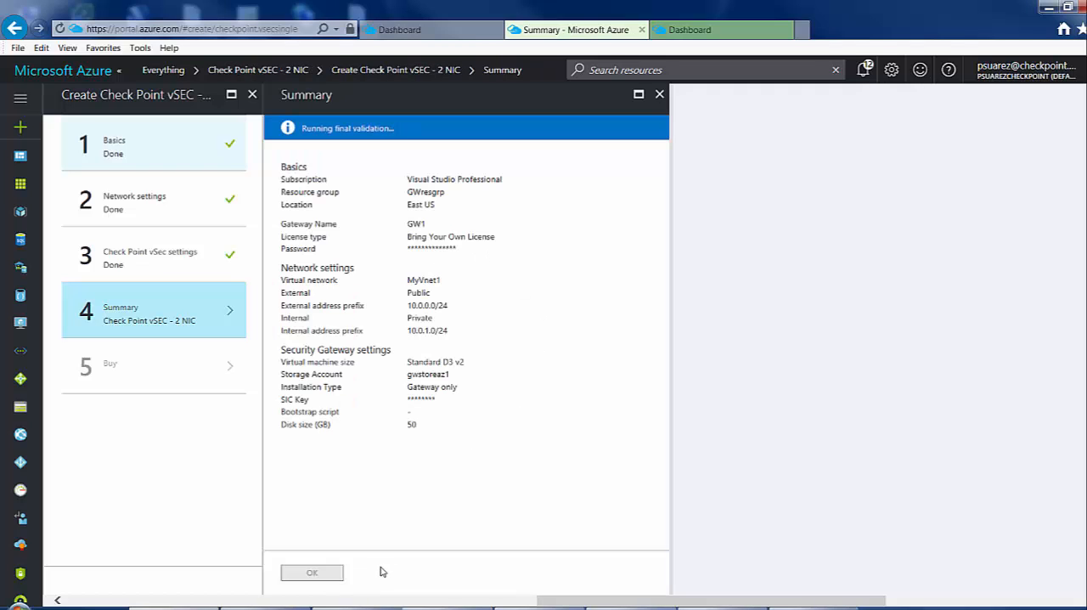
click(316, 573)
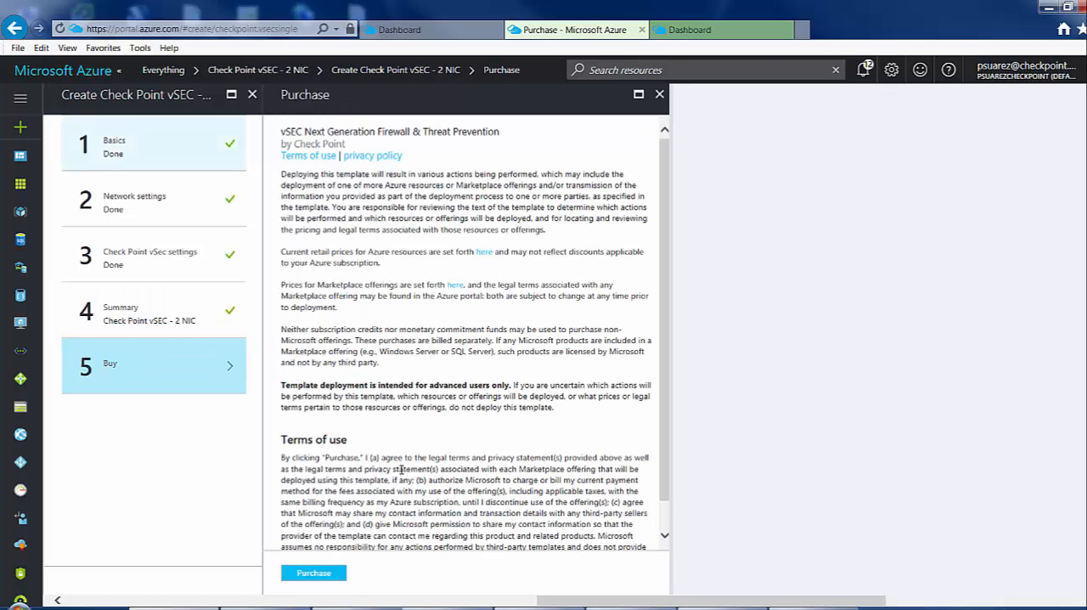
click(314, 574)
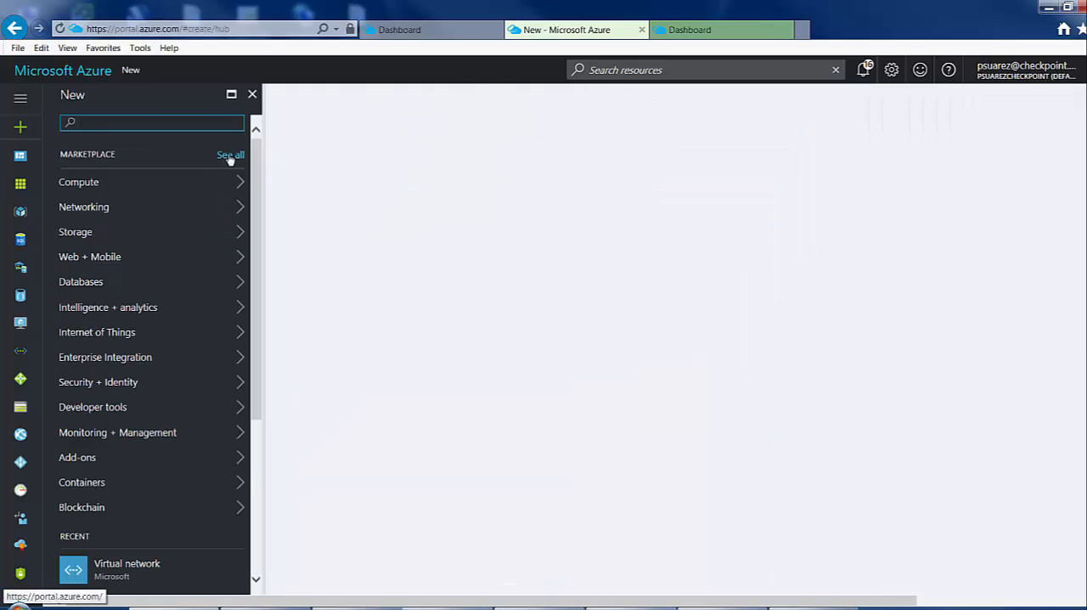
Search the full marketplace for "lamp" and start creating the LAMP virtual machine published by Bitnami.
click(230, 156)
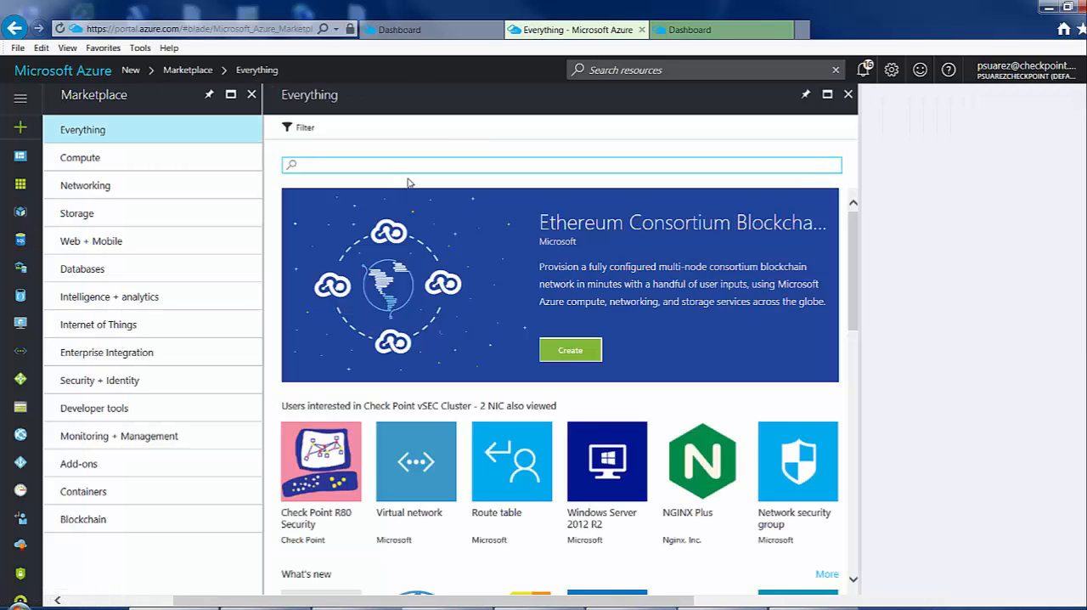
text(lamp)
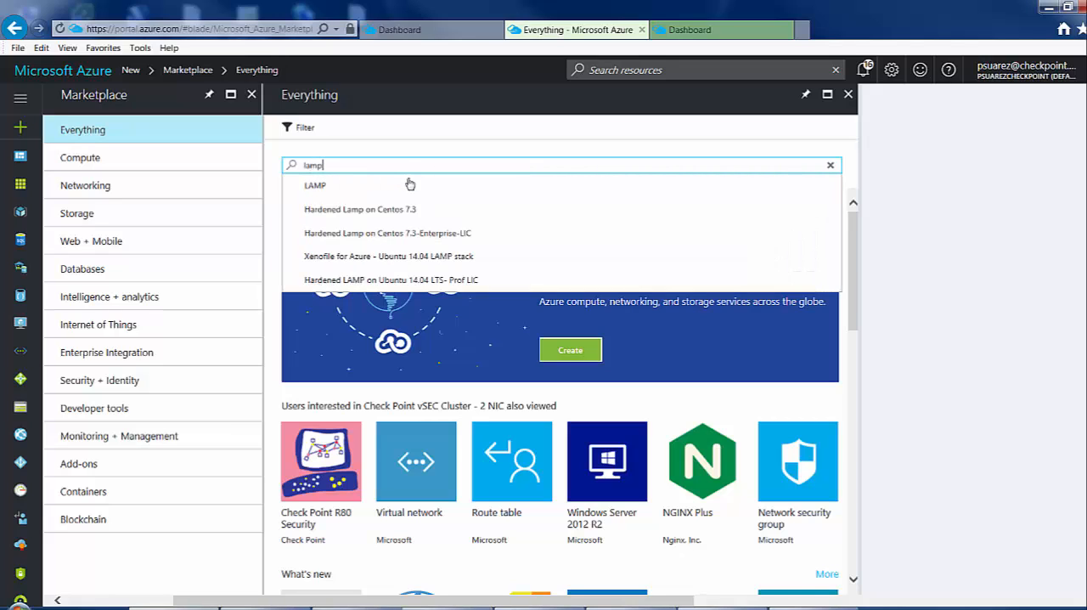
key(Return)
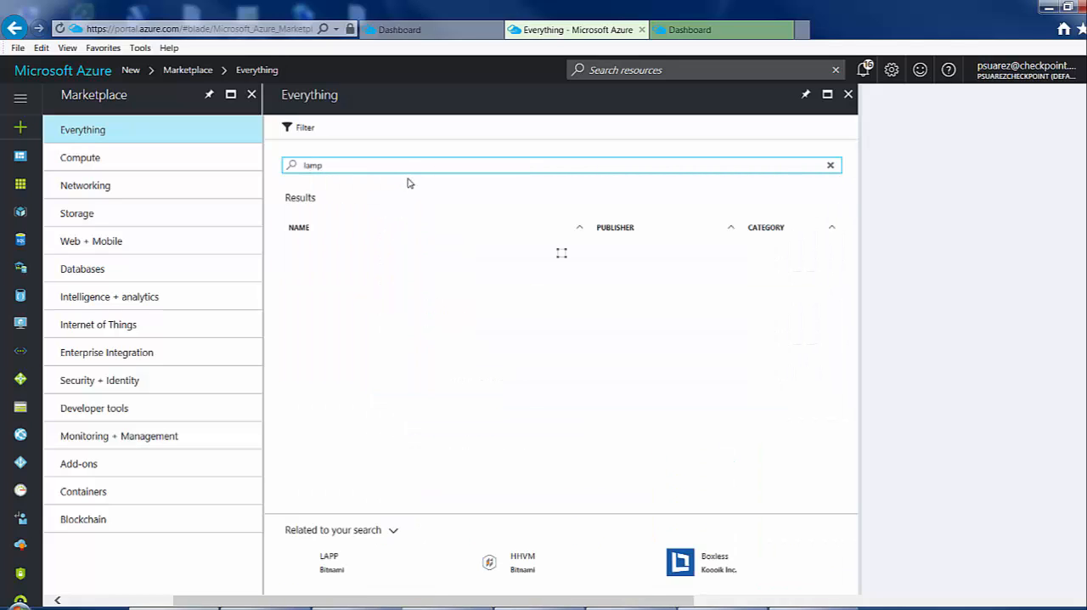
click(330, 256)
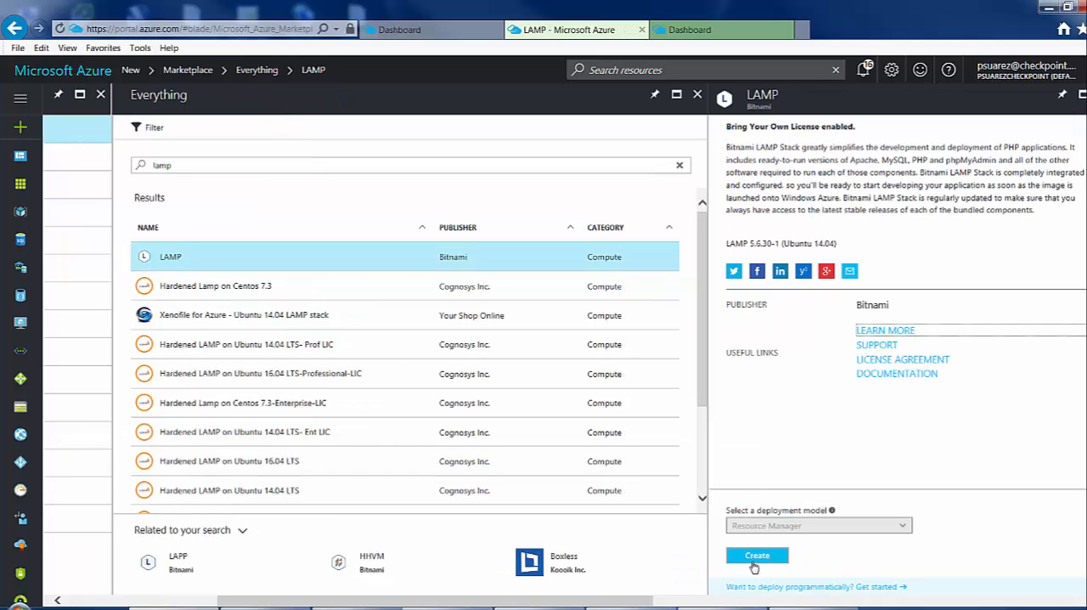
click(754, 557)
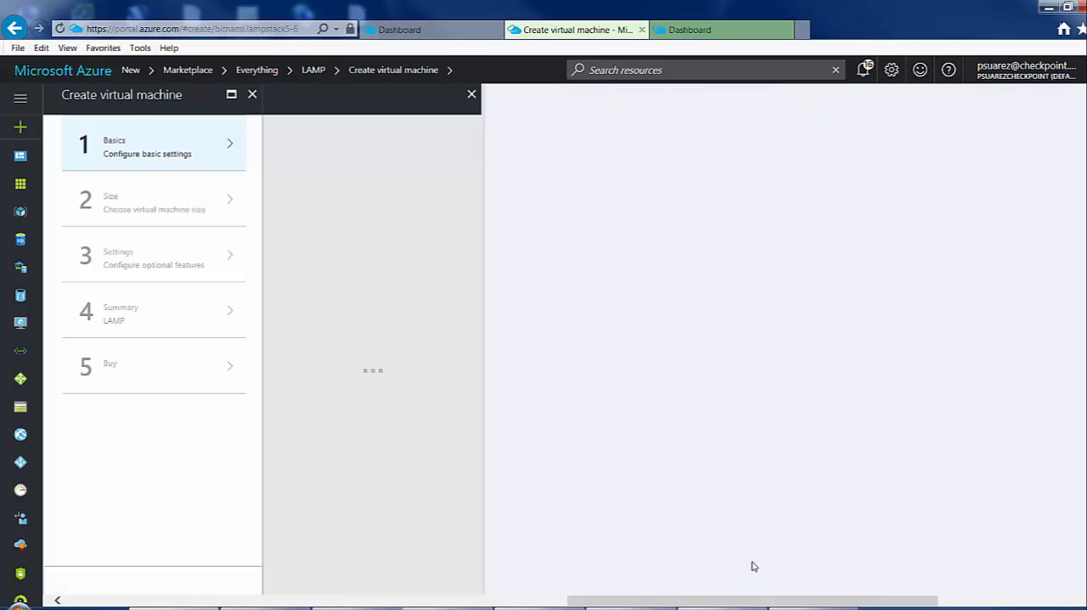
Name the virtual machine webserver, set the user name to psadmin, and choose password authentication.
click(337, 149)
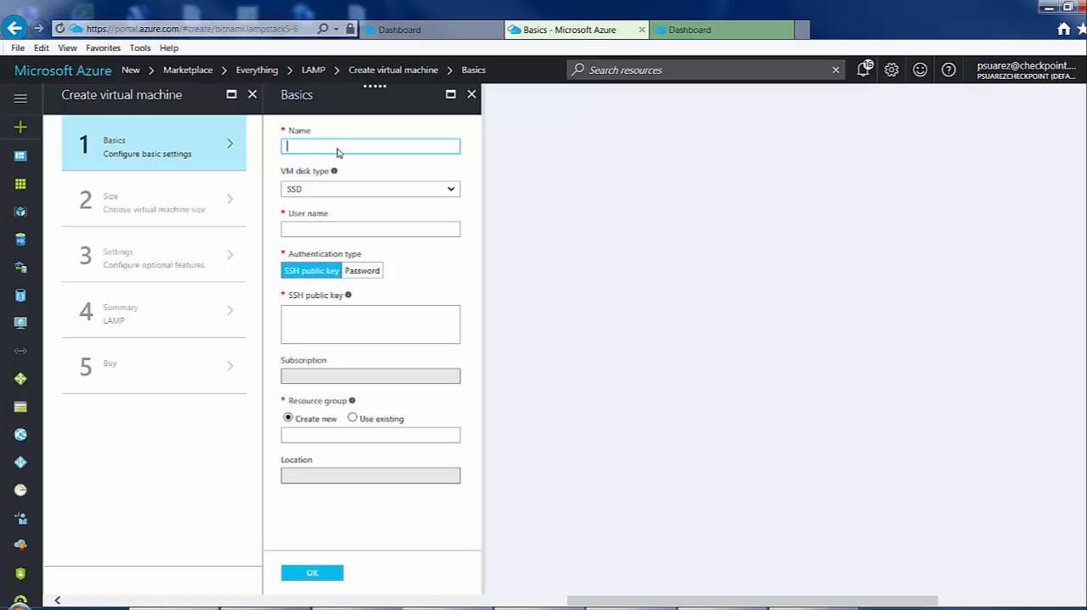
text(webserver)
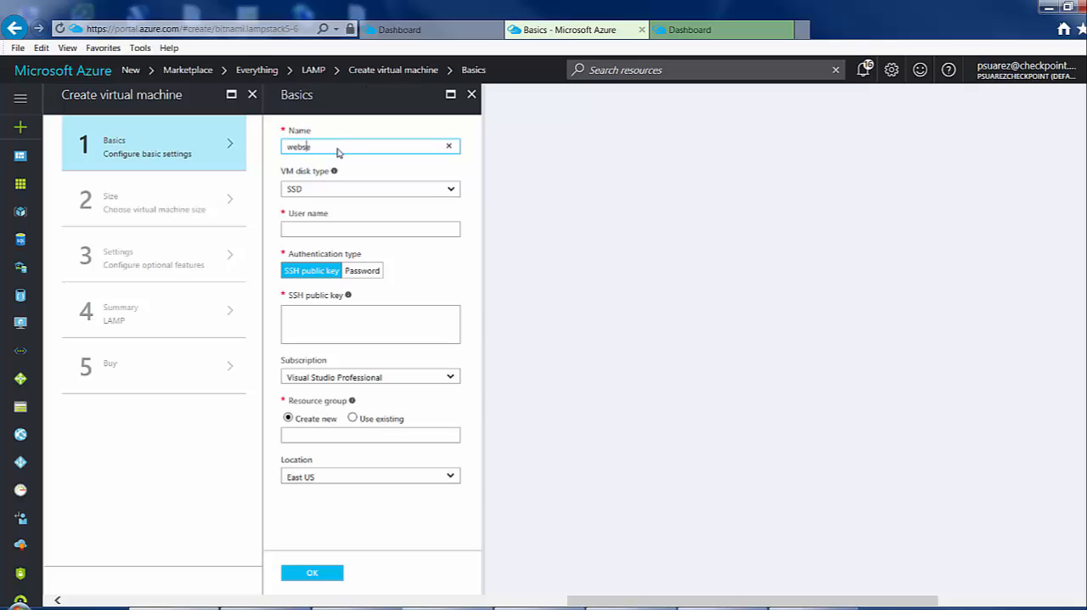
key(Tab)
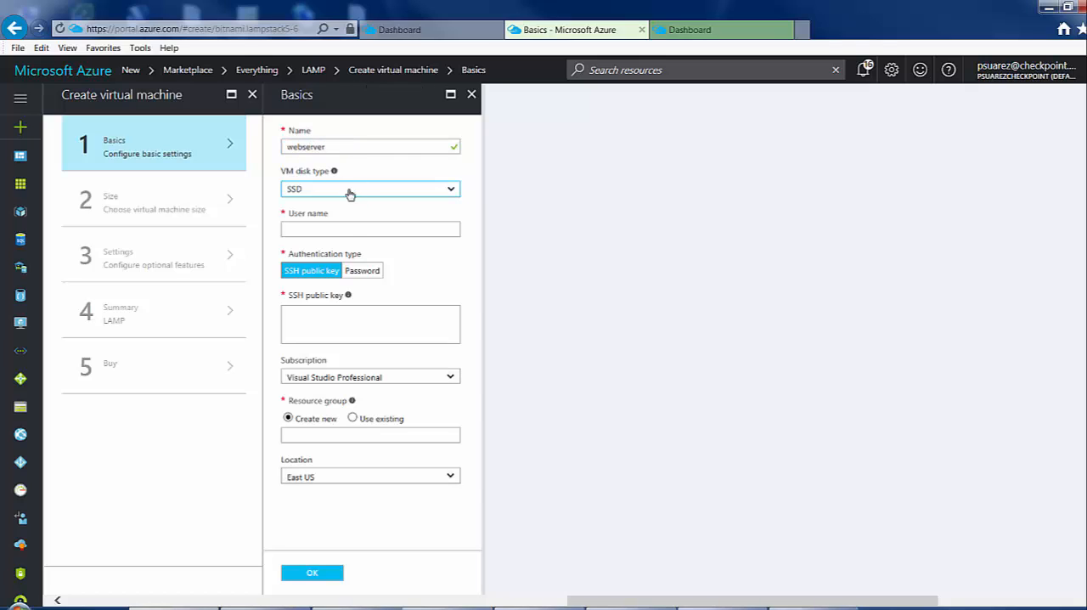
click(343, 230)
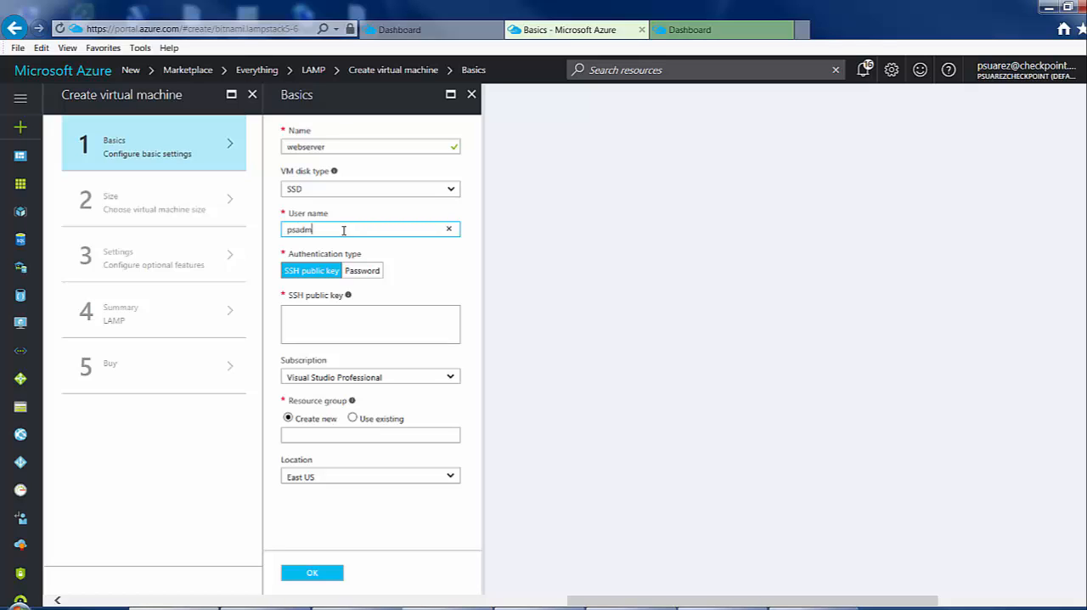
click(361, 272)
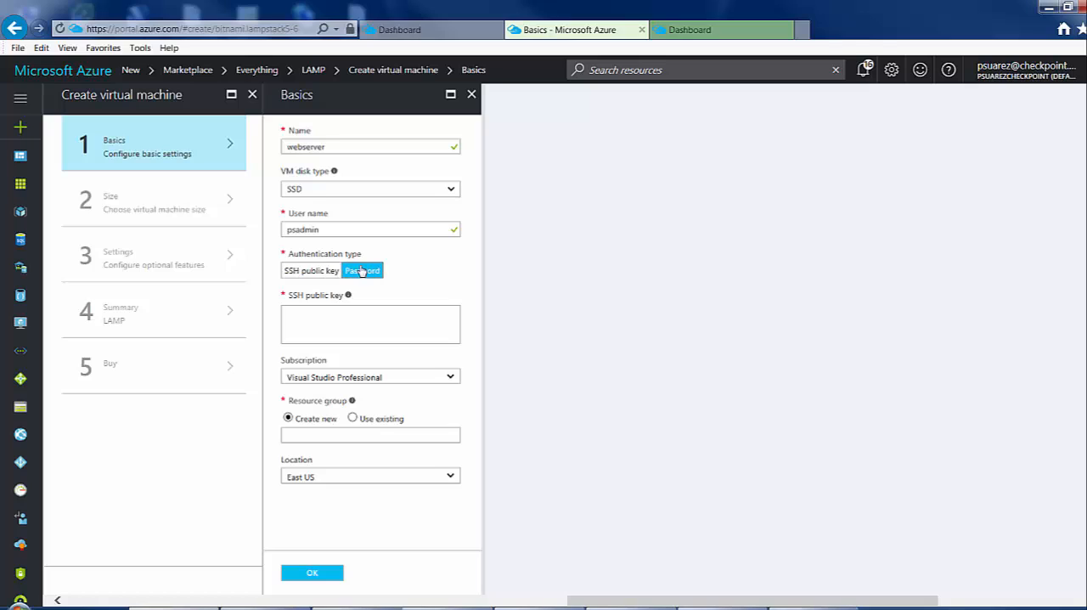
Enter and confirm the account password for the web server.
click(337, 311)
text(•)
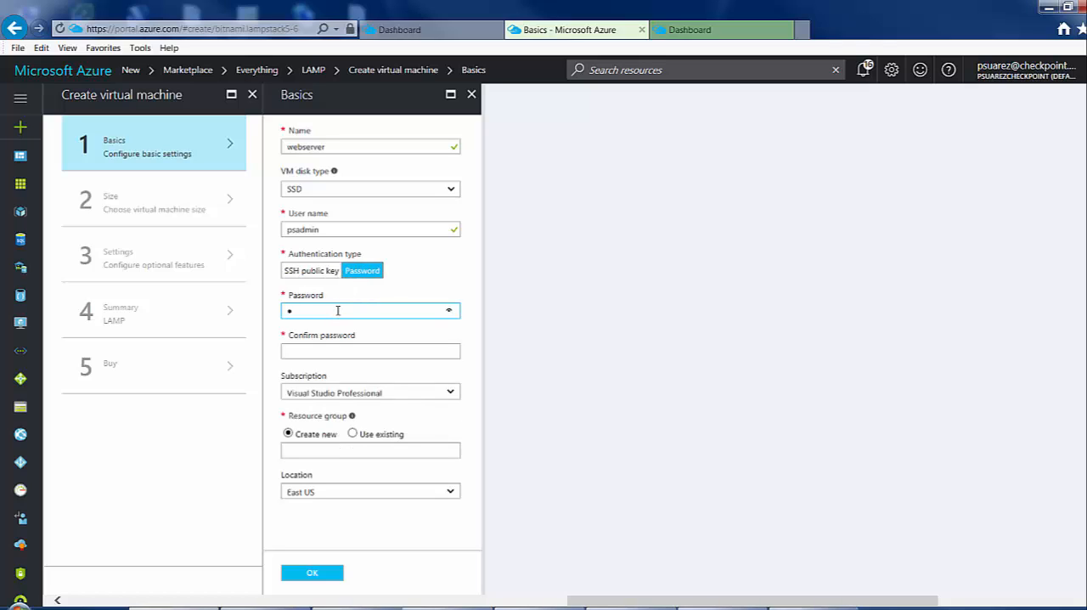
text(••••)
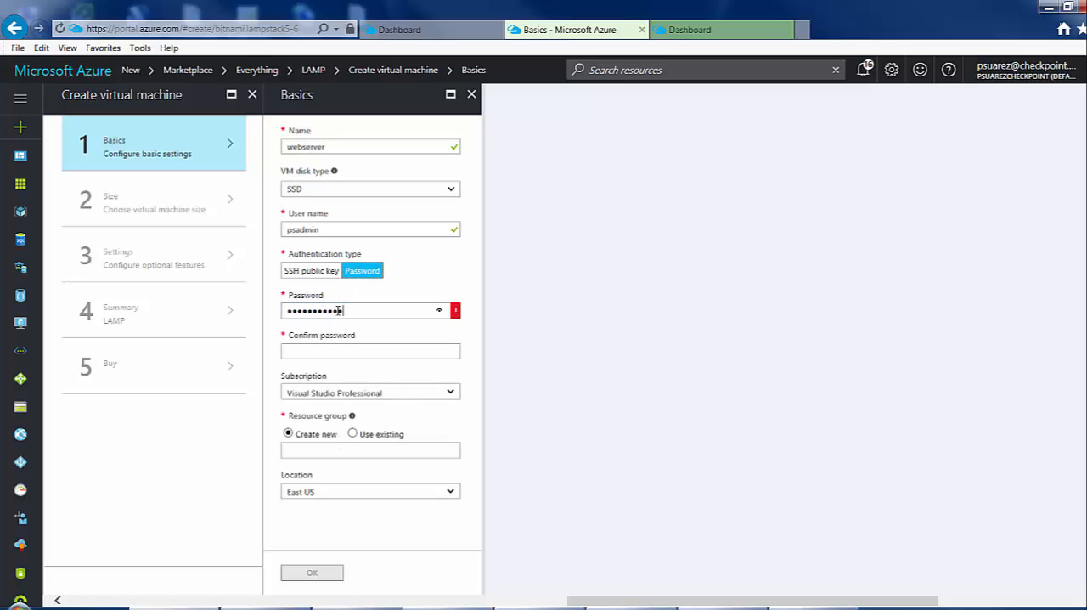
key(Tab)
text(••••)
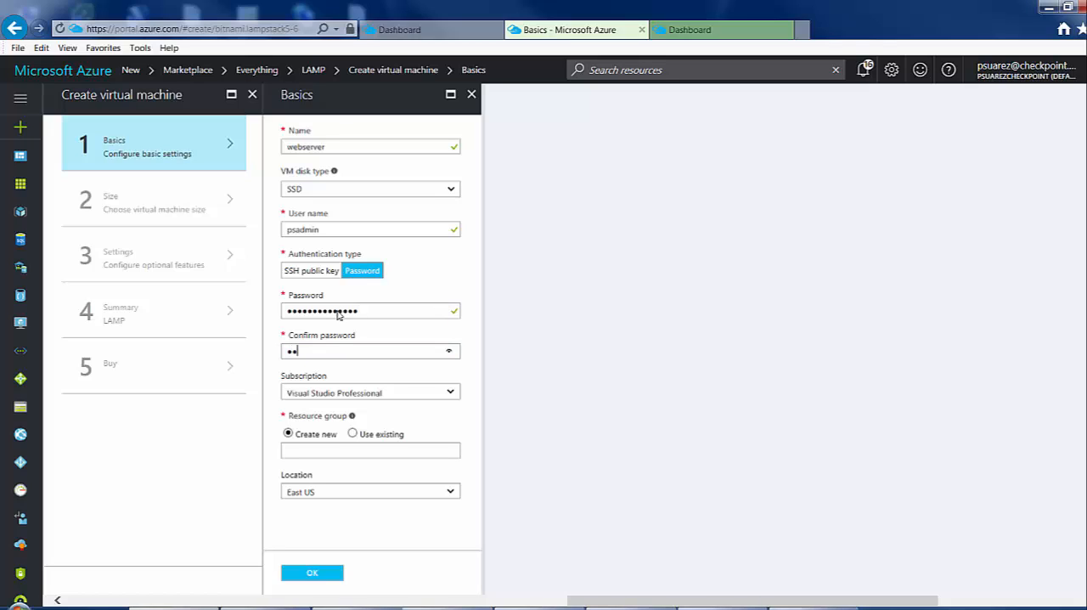
text(••••••)
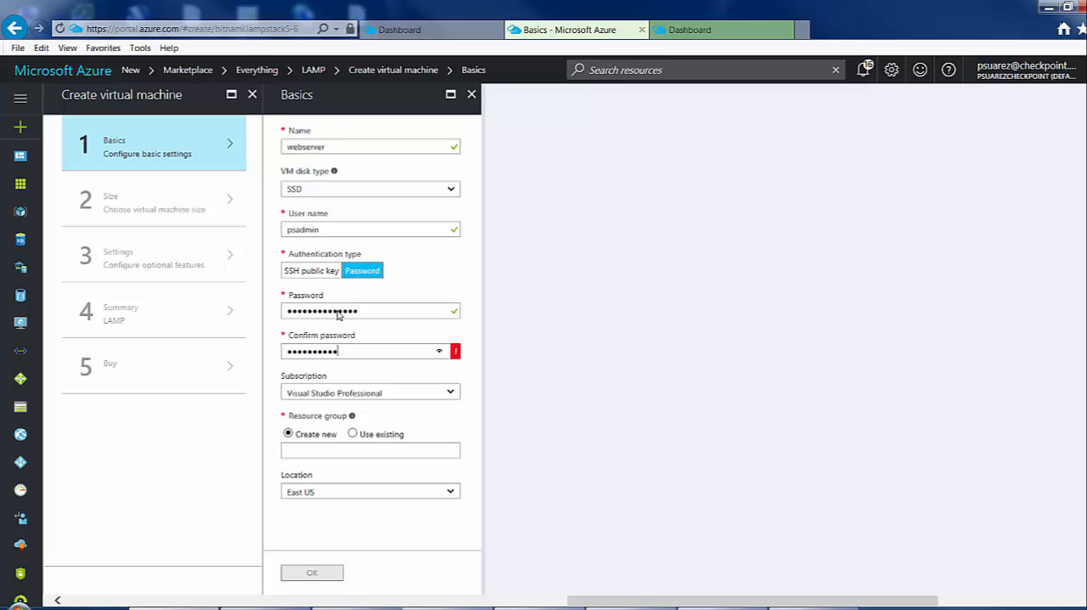
text(•••)
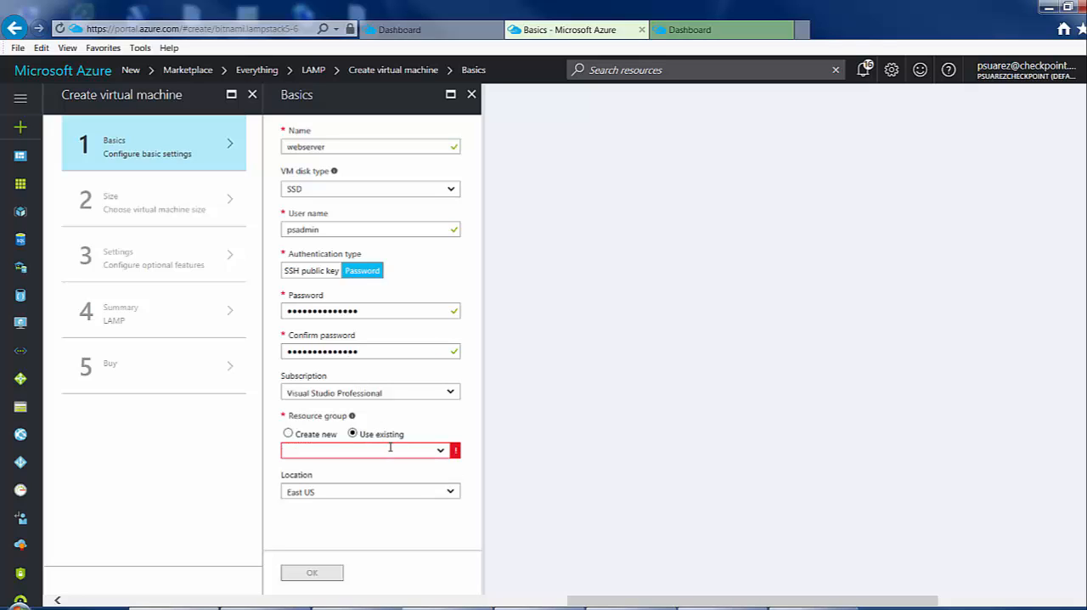
Complete the basics with the existing resource group MyVnetRG, and choose the DS1_V2 Standard virtual machine size.
click(439, 457)
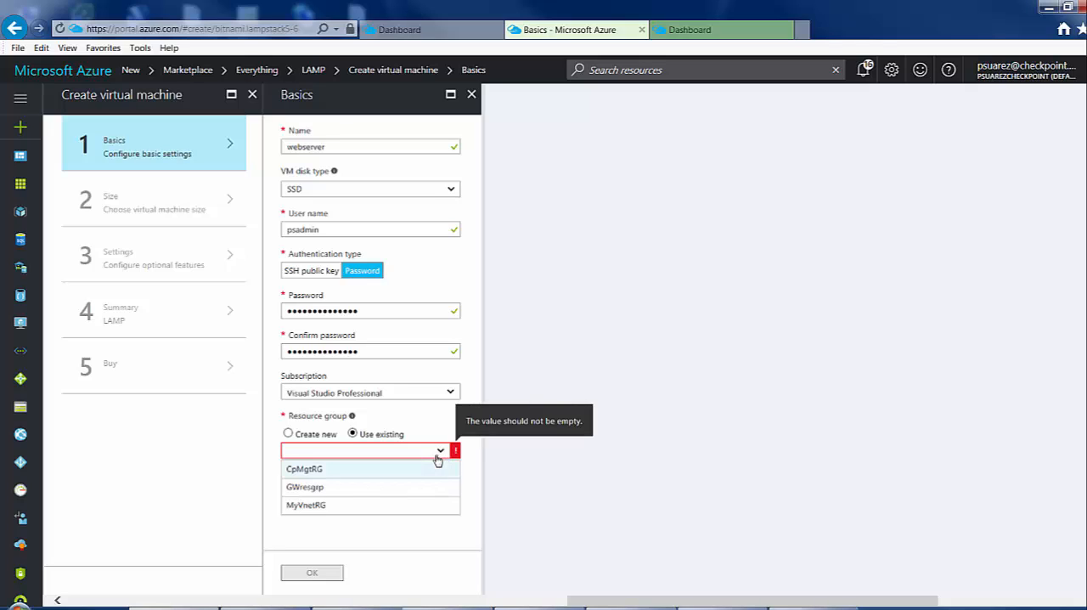
click(312, 506)
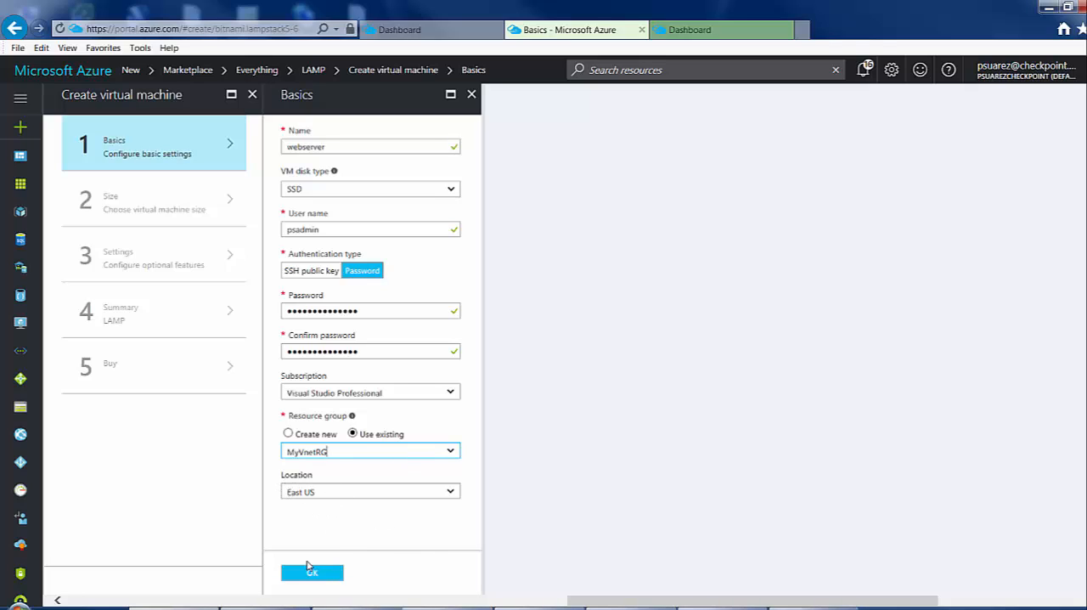
click(322, 575)
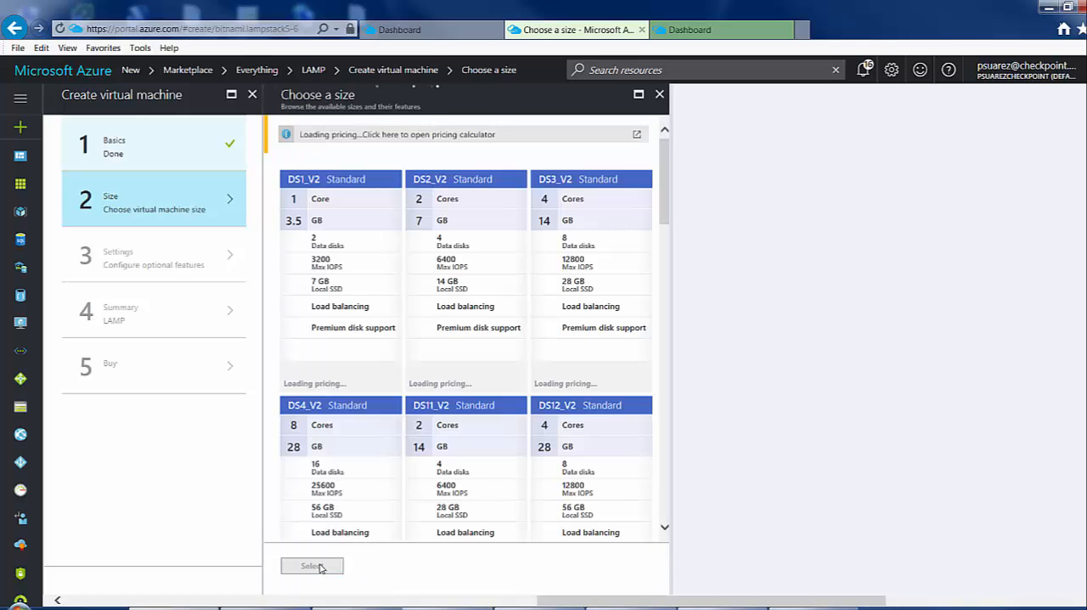
click(341, 196)
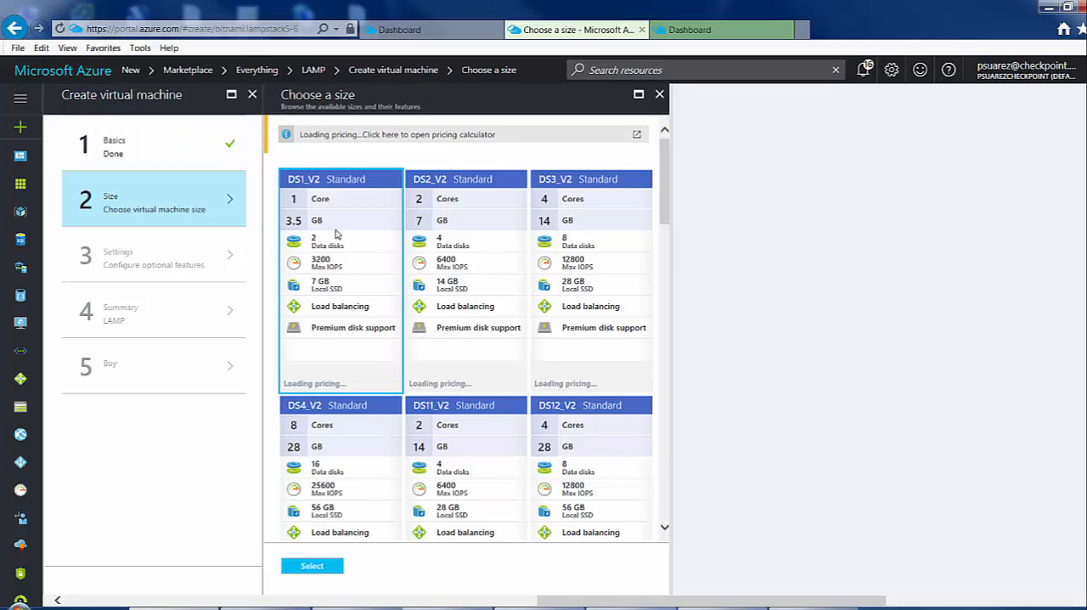
click(312, 573)
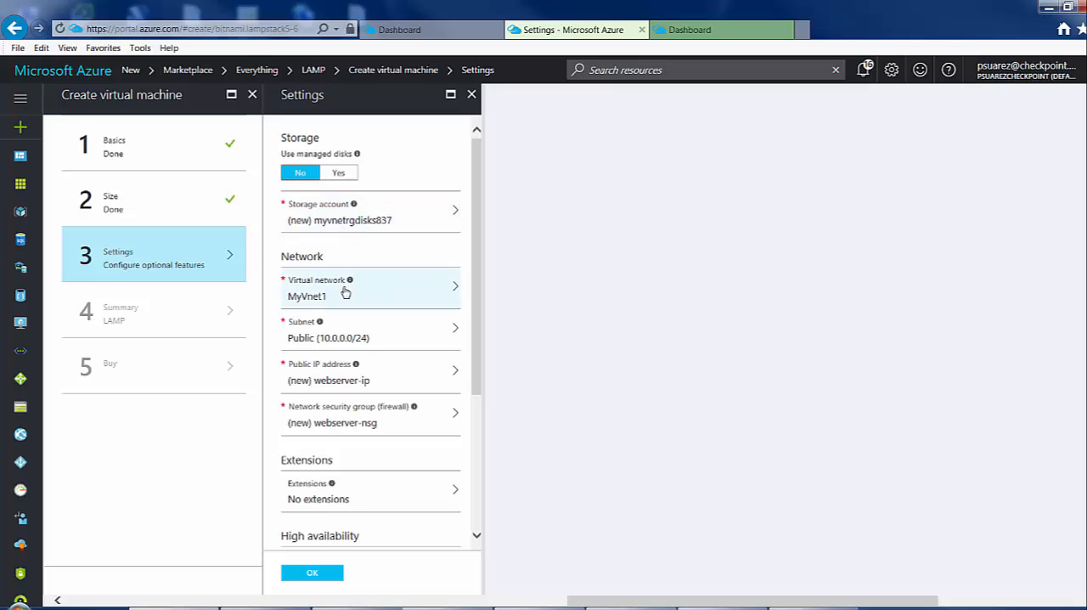
Place the web server in the Web subnet of MyVnet1 and set its public IP address to None.
click(355, 338)
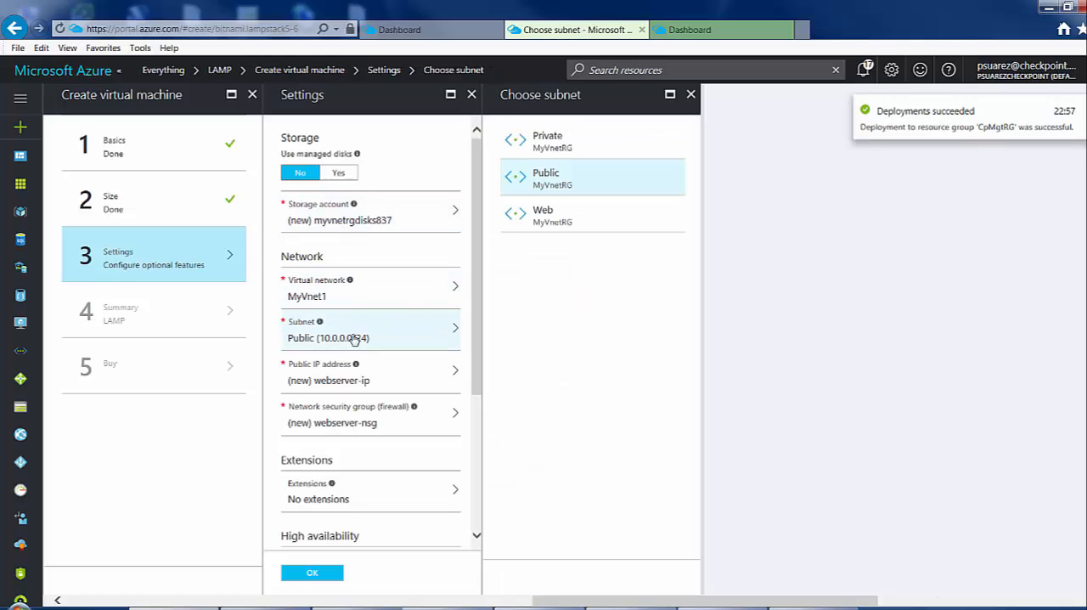
click(569, 221)
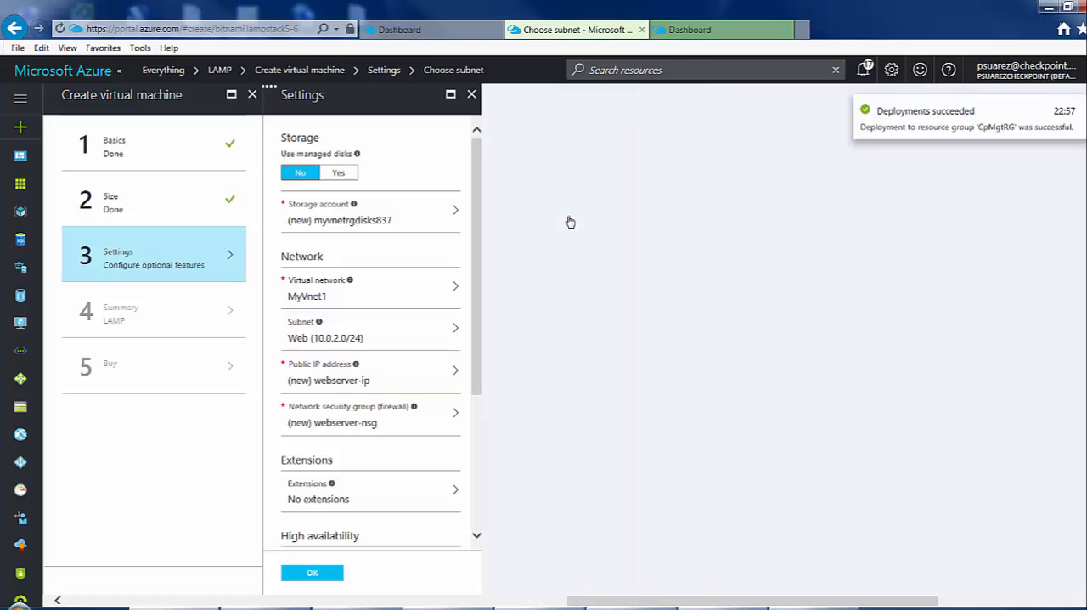
drag(475, 195, 475, 274)
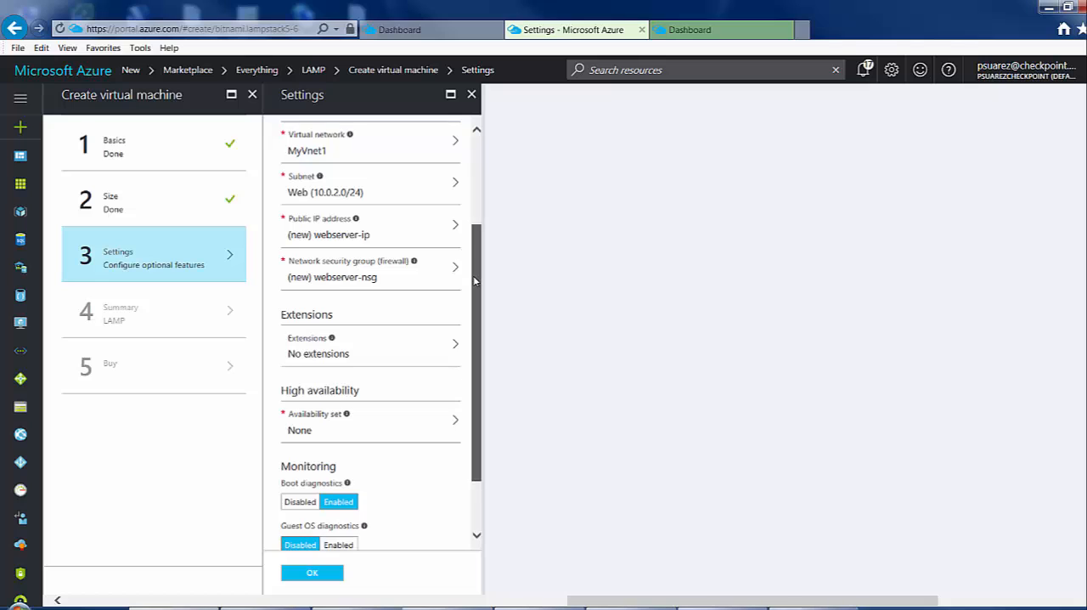
click(455, 241)
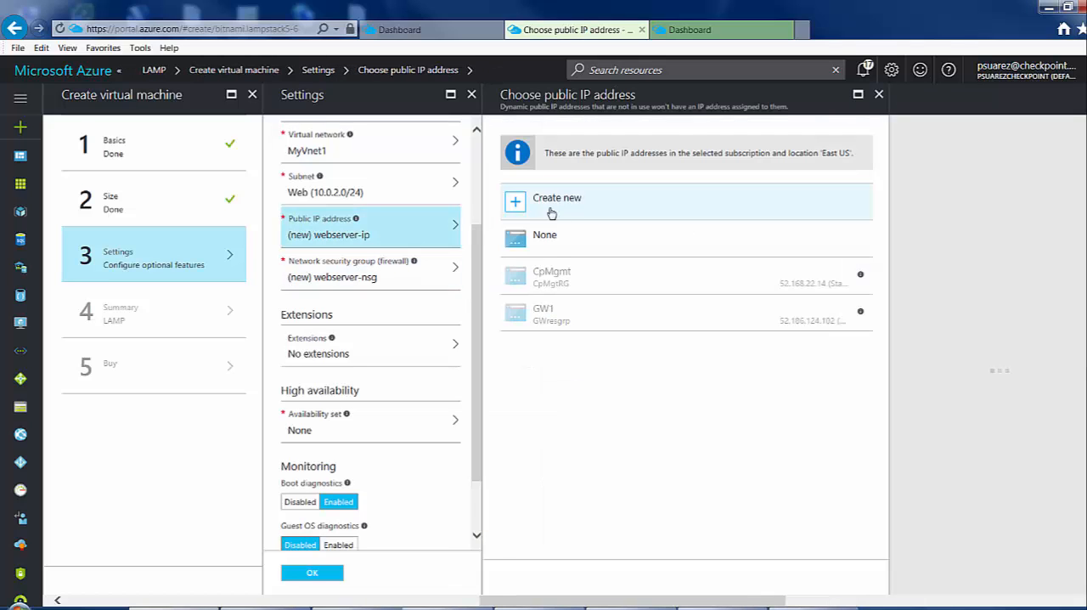
click(552, 242)
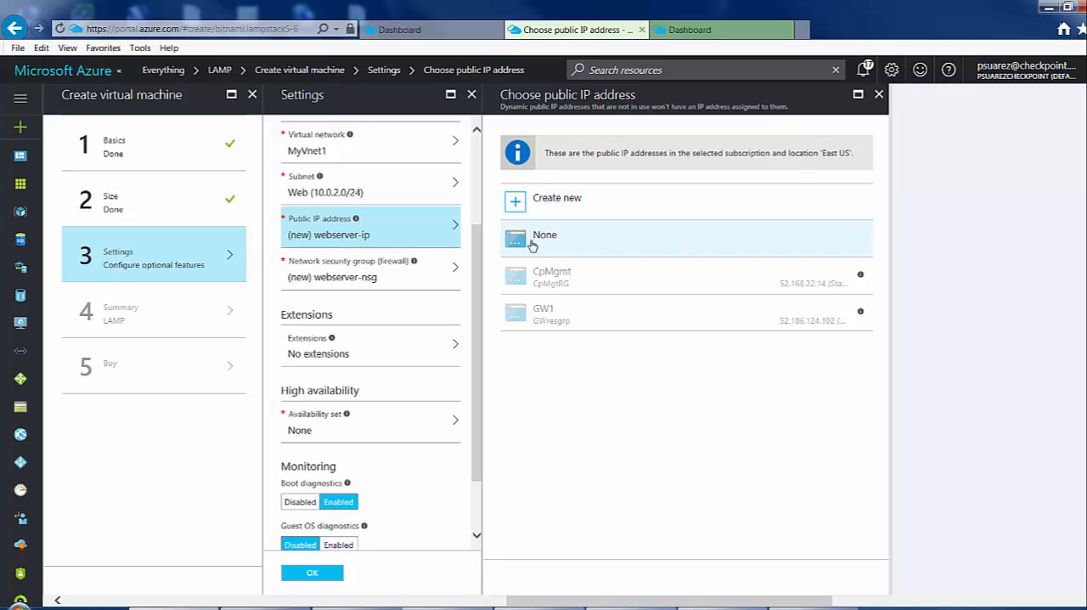
Choose no public IP address for the web server, accept the remaining settings and summary, and purchase the LAMP virtual machine.
click(563, 244)
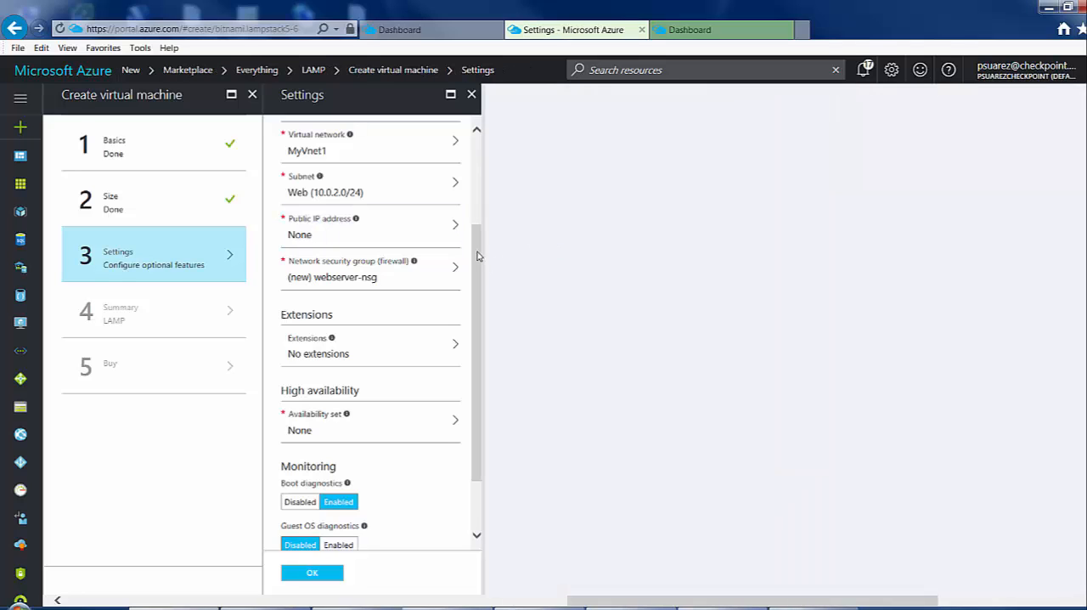
drag(476, 231, 477, 309)
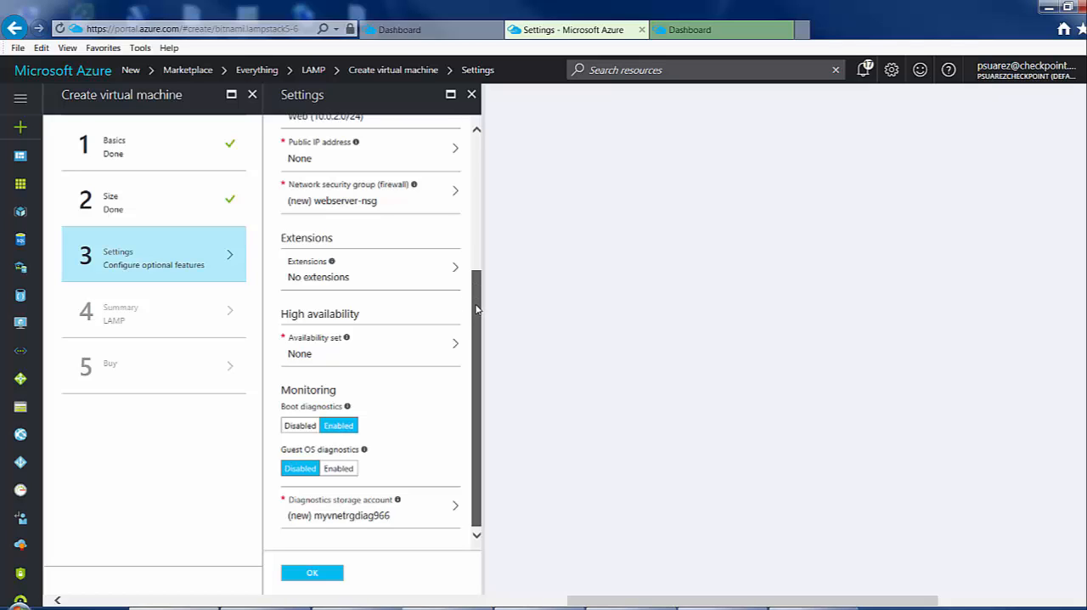
click(314, 575)
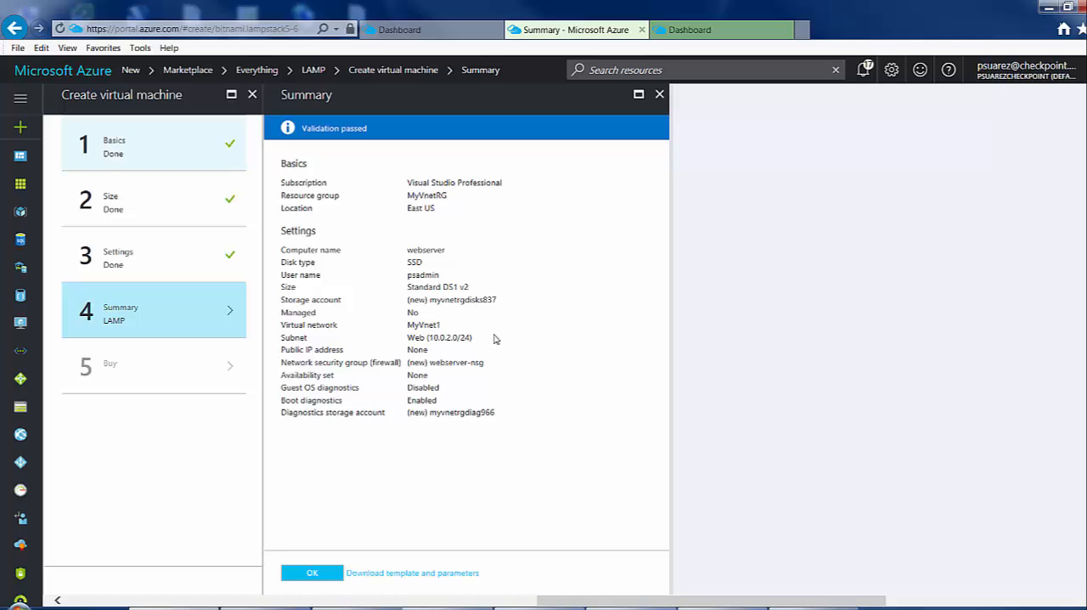
click(322, 575)
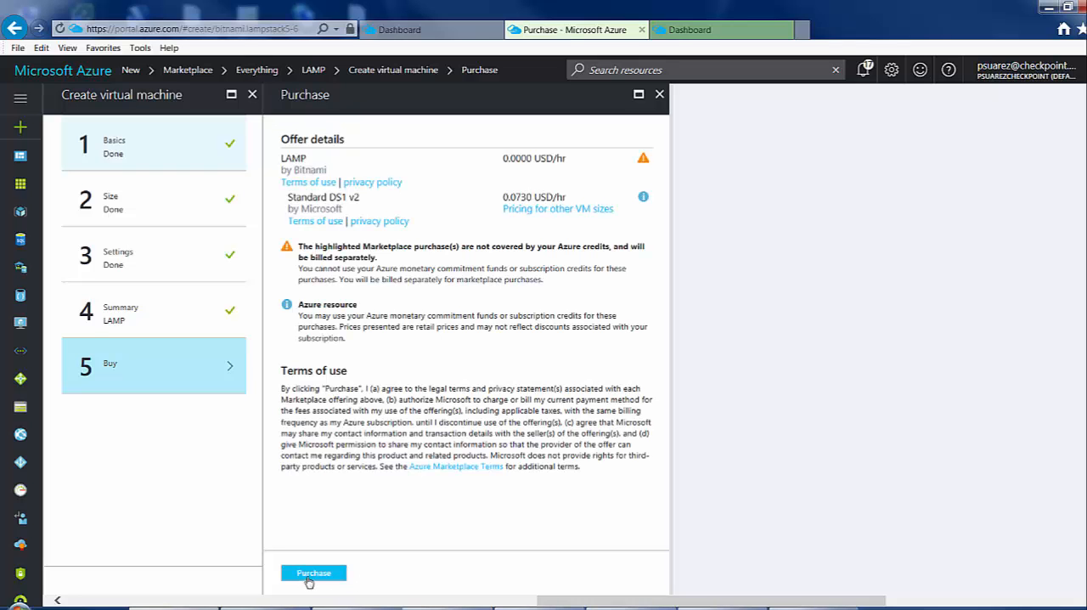
click(311, 577)
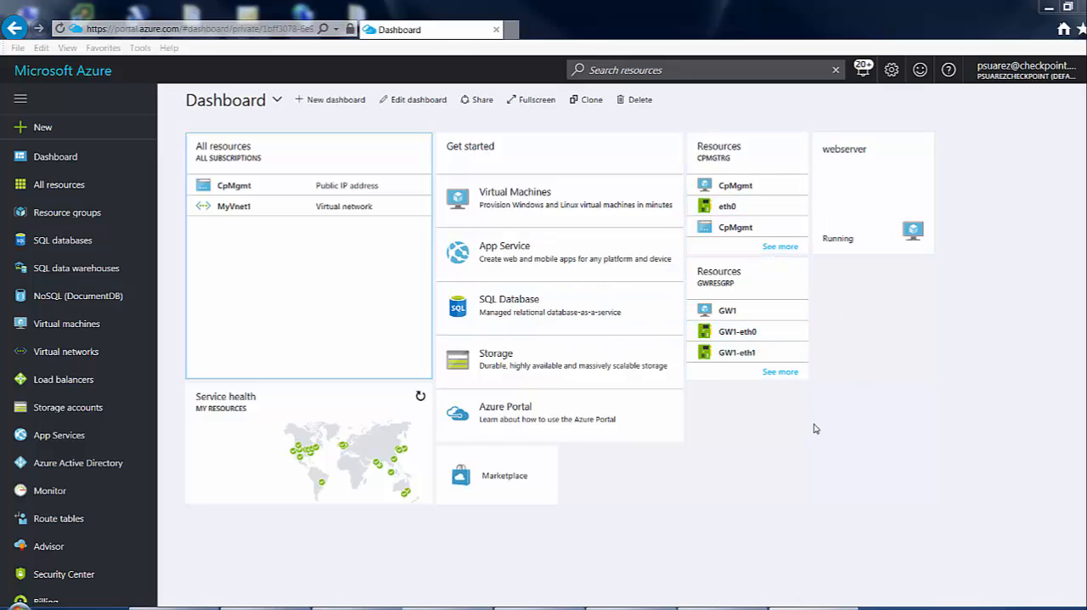
Look up CpMgmt's public IP address in its network interfaces and enter 52.168.22.14 as the server in SmartConsole R80.
click(738, 186)
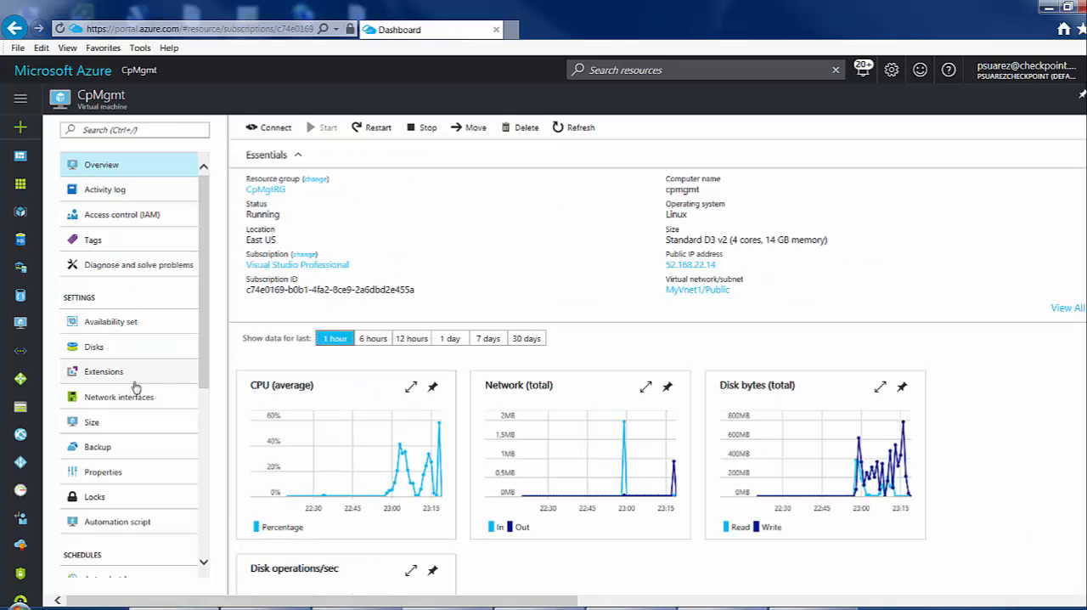
click(128, 408)
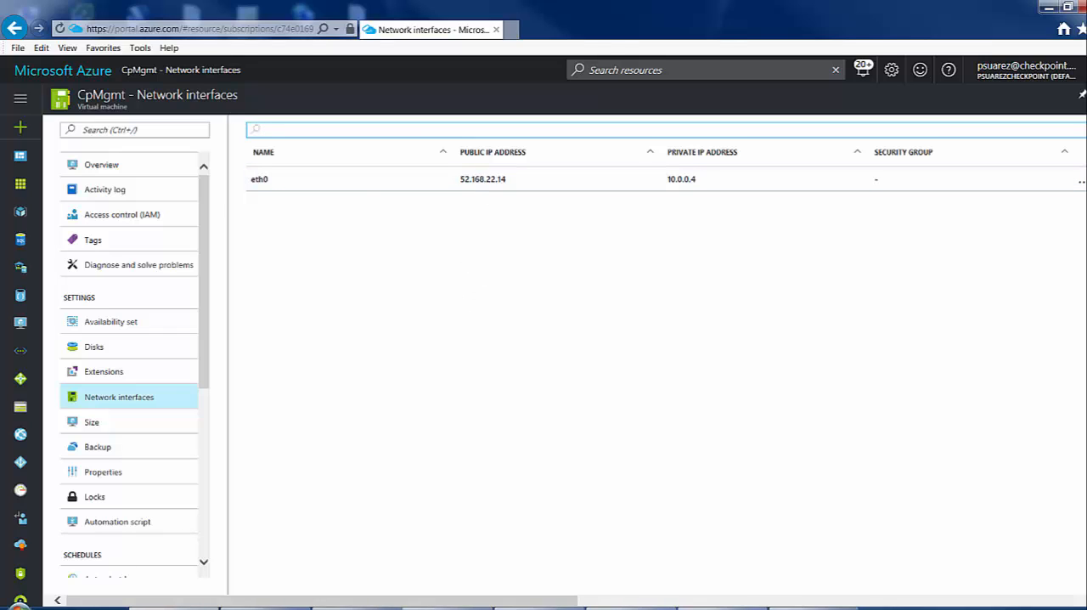
click(19, 603)
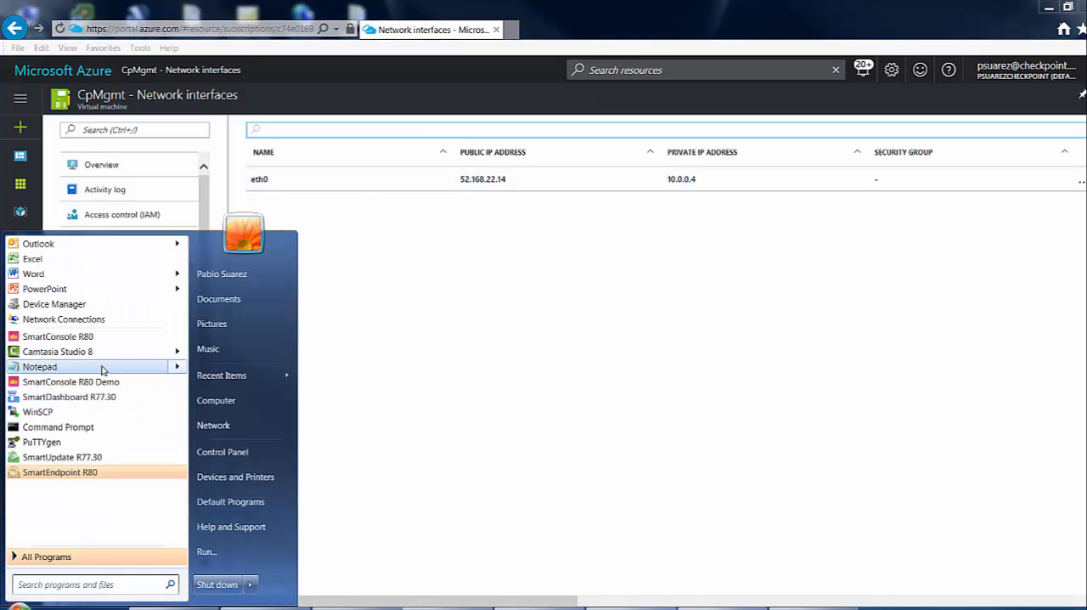
click(99, 340)
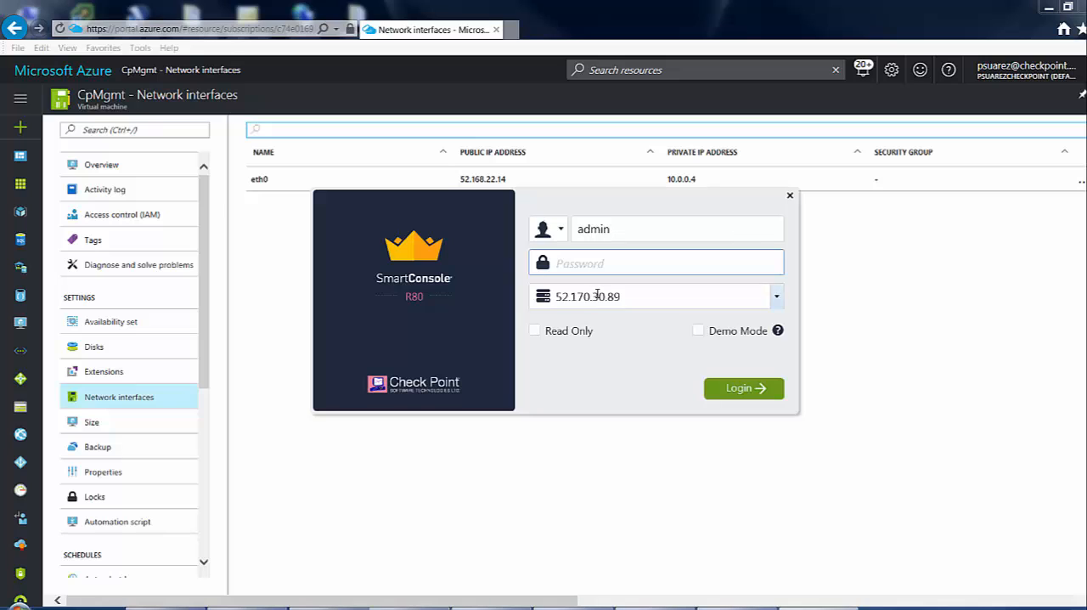
click(597, 294)
text(52.168.22.14)
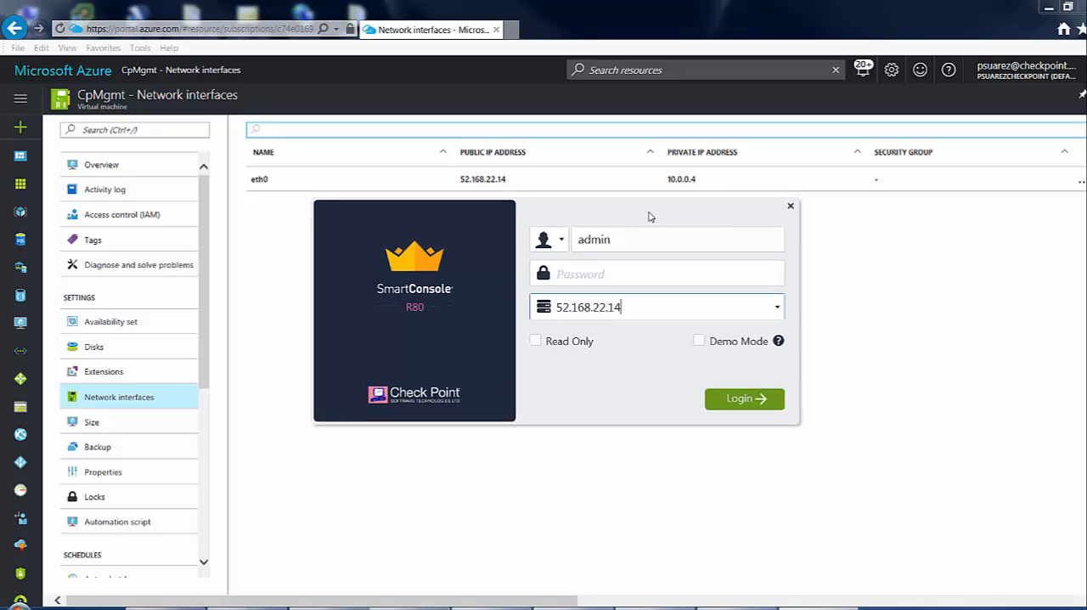
Enter the admin account's password and log in to the management server.
click(624, 326)
text(••)
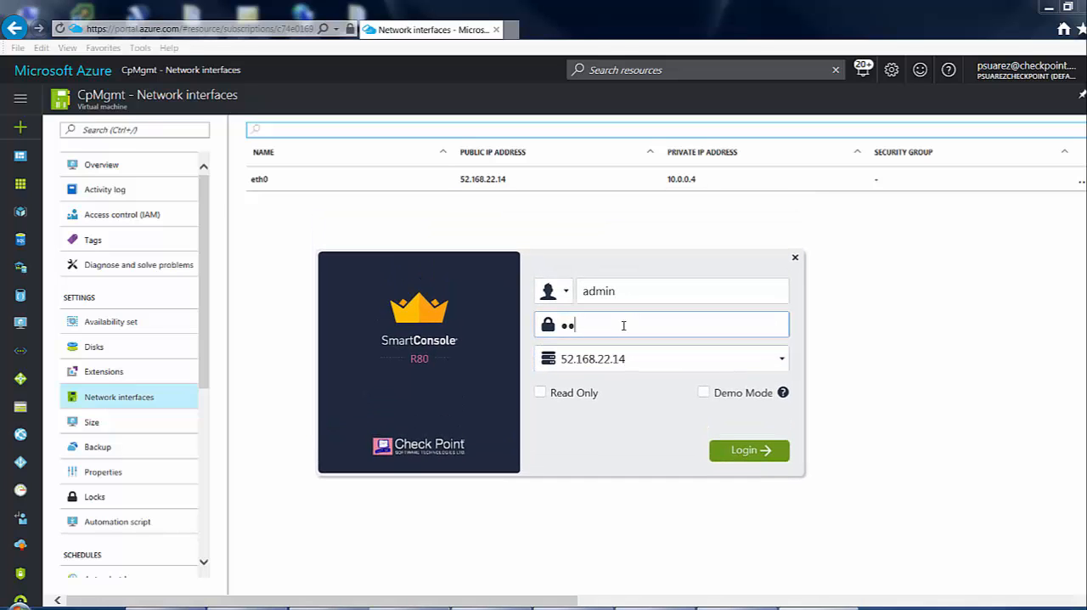
text(•••••)
key(Return)
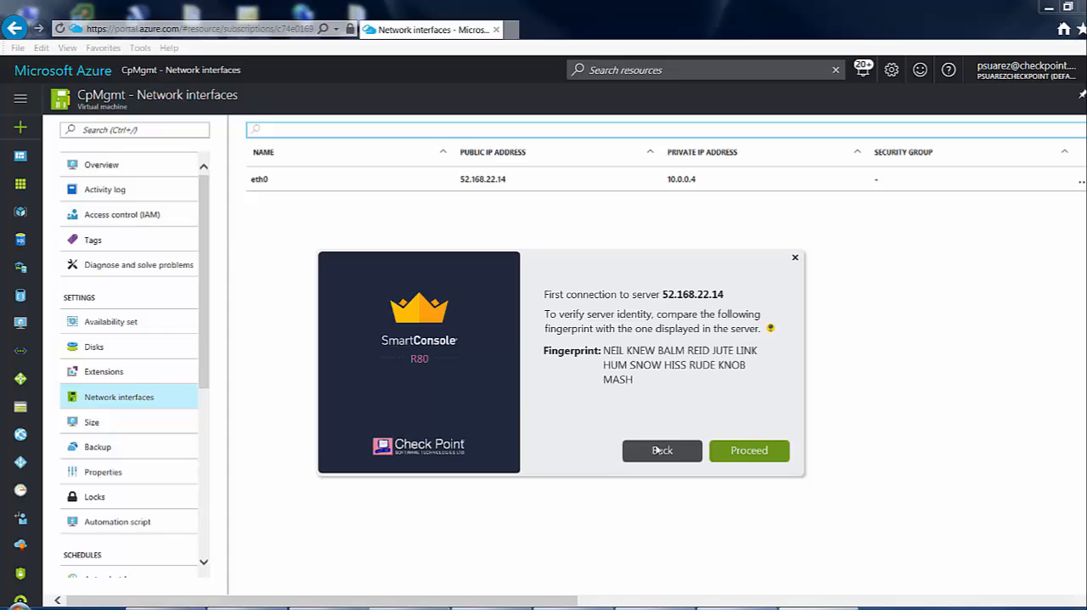
Look up the IP addresses of the GW1 virtual machine's network interfaces in the Azure portal.
click(291, 254)
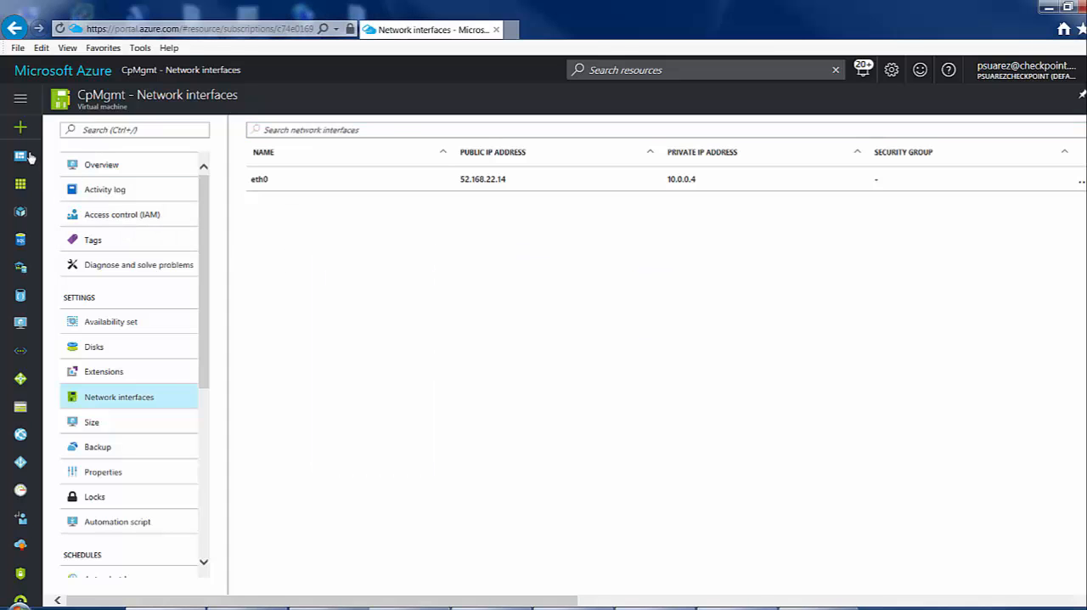
click(53, 71)
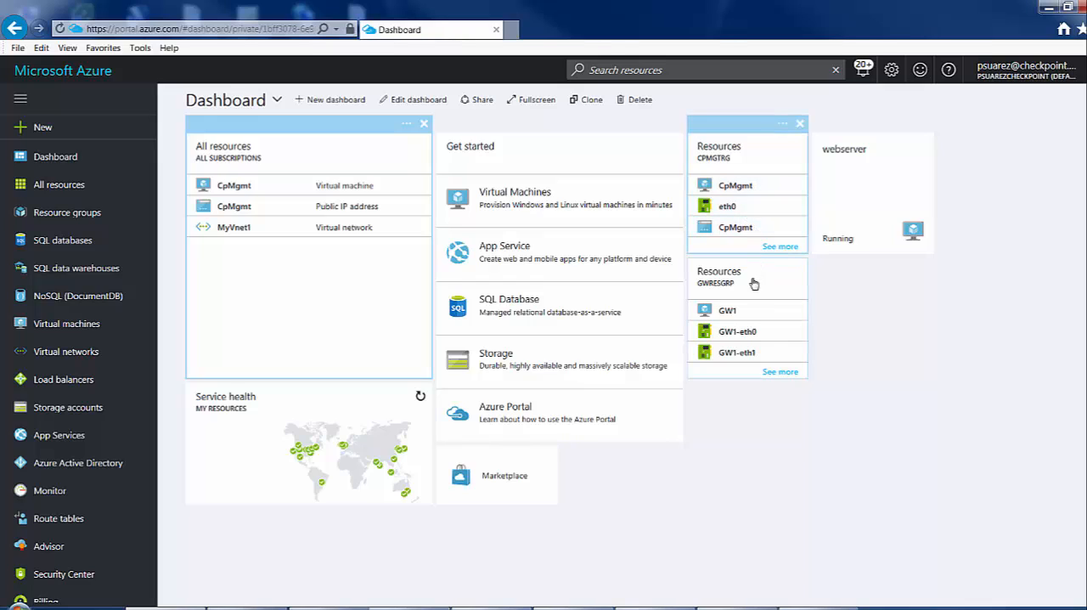
click(728, 315)
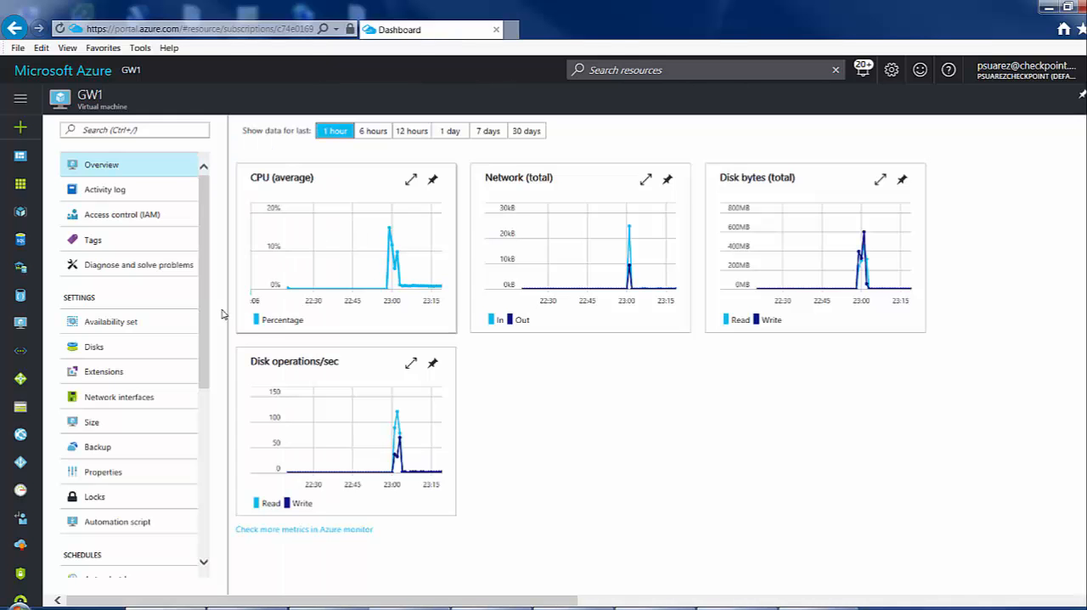
click(121, 399)
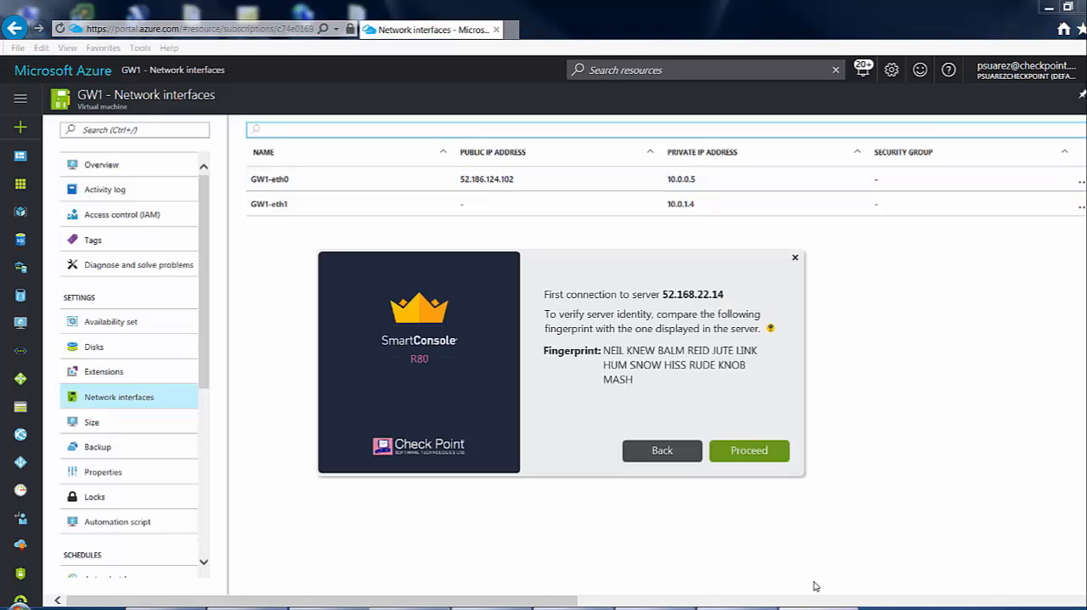
Accept the management server's fingerprint in SmartConsole and start creating a new security gateway with the wizard.
click(749, 452)
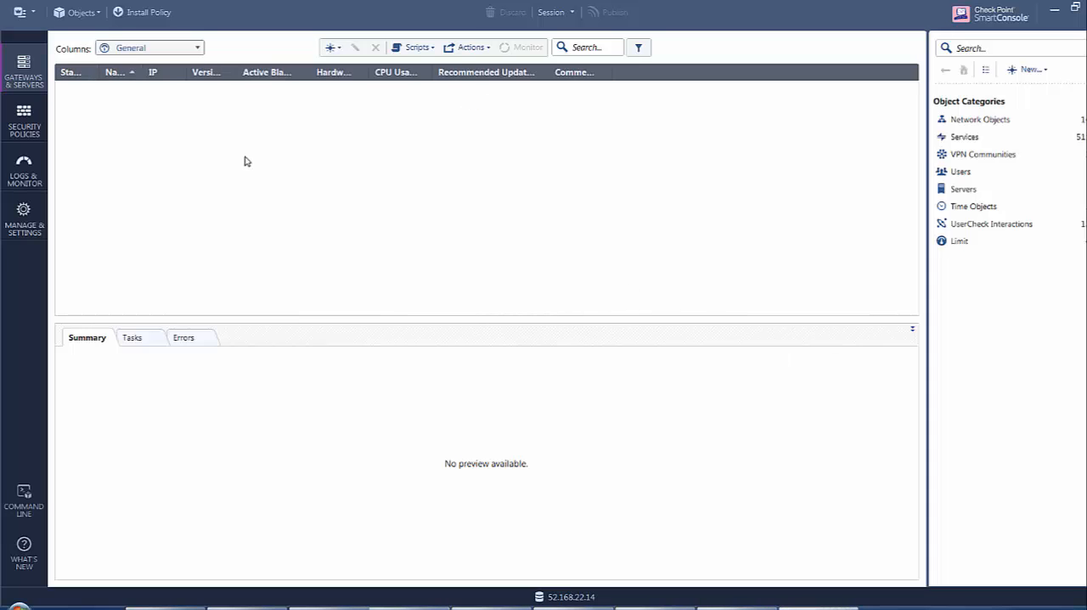
click(340, 51)
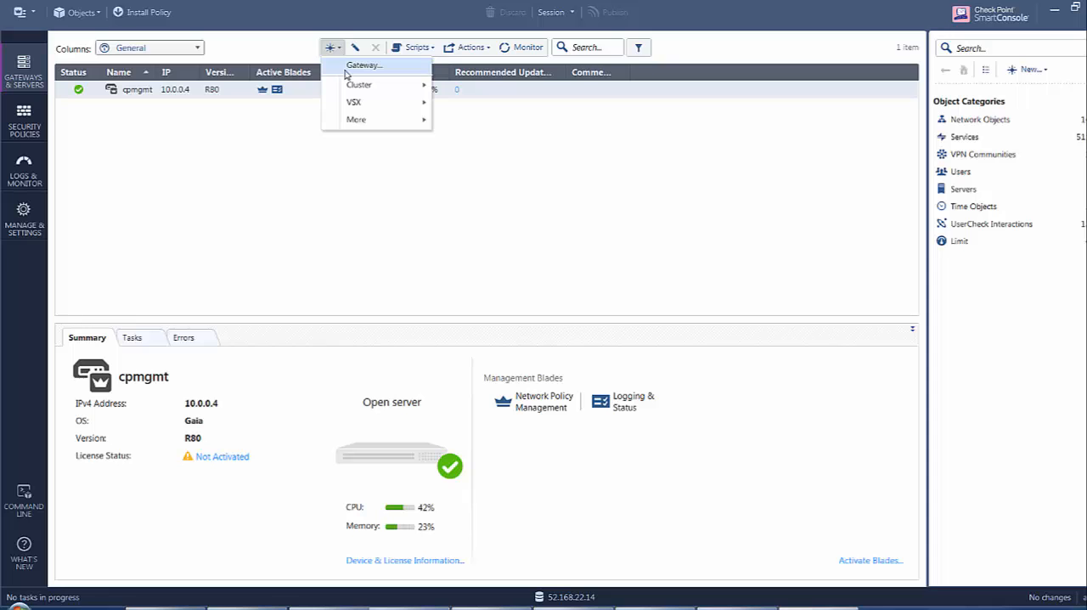
click(348, 68)
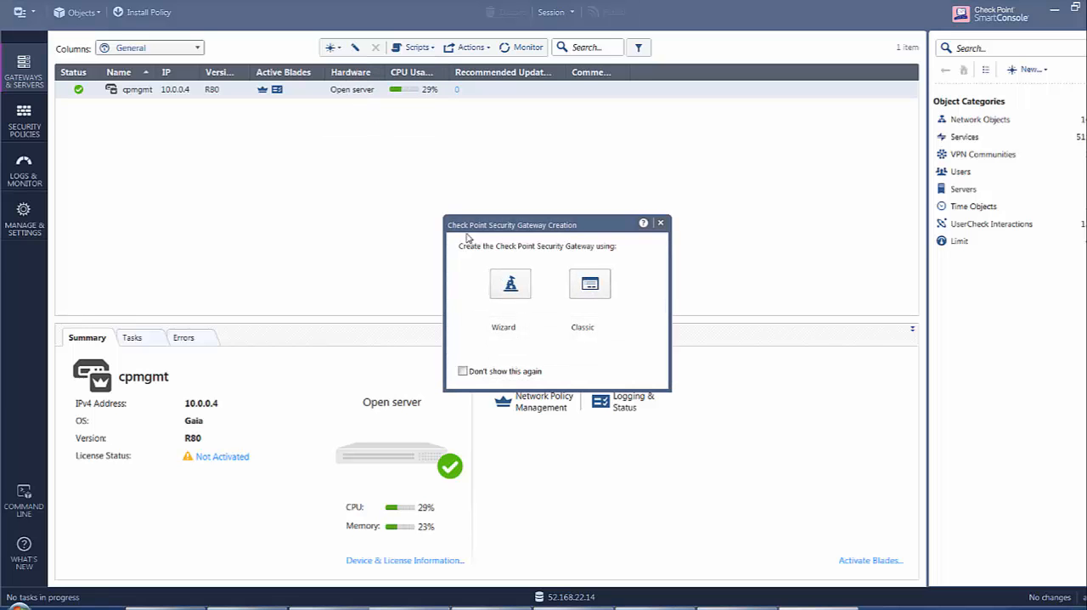
click(511, 289)
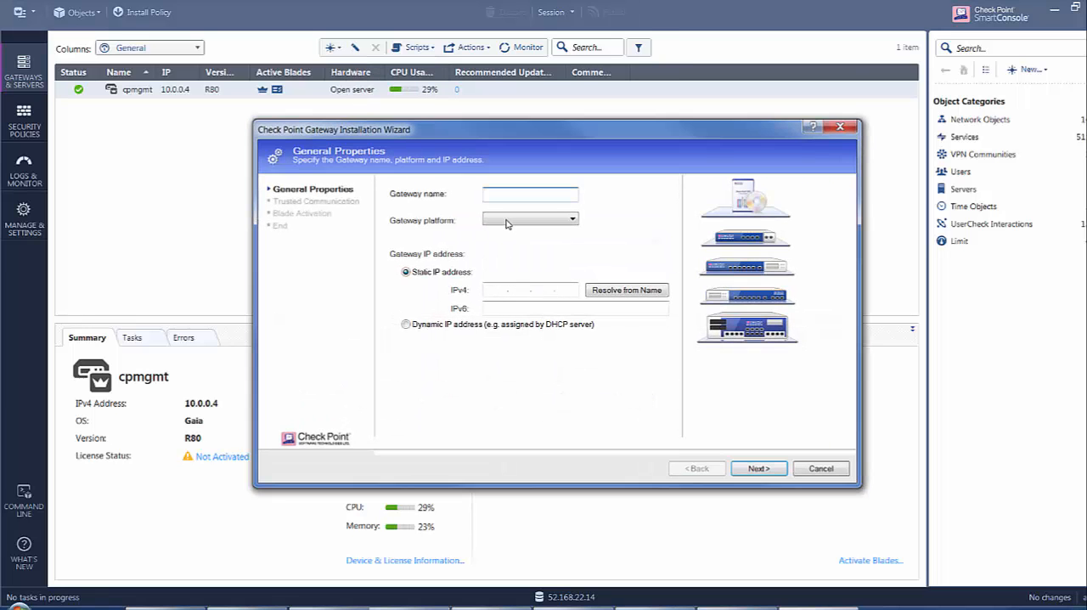
Name the gateway vSecGW1, set its static IPv4 address to 10.0.0.5 and choose Open server as its platform.
text(G)
text(Se)
click(494, 290)
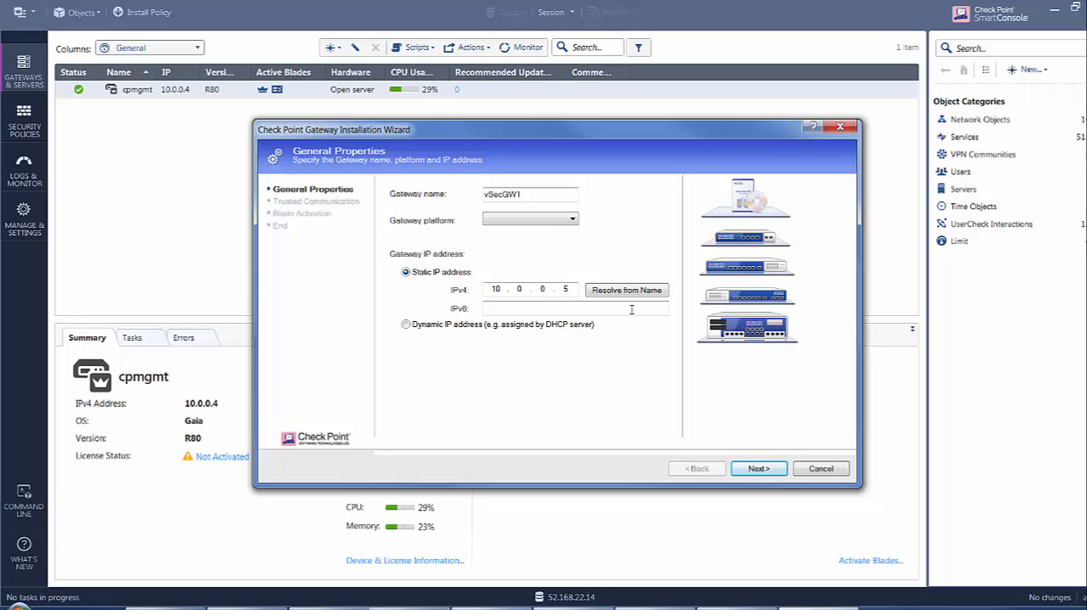
click(759, 468)
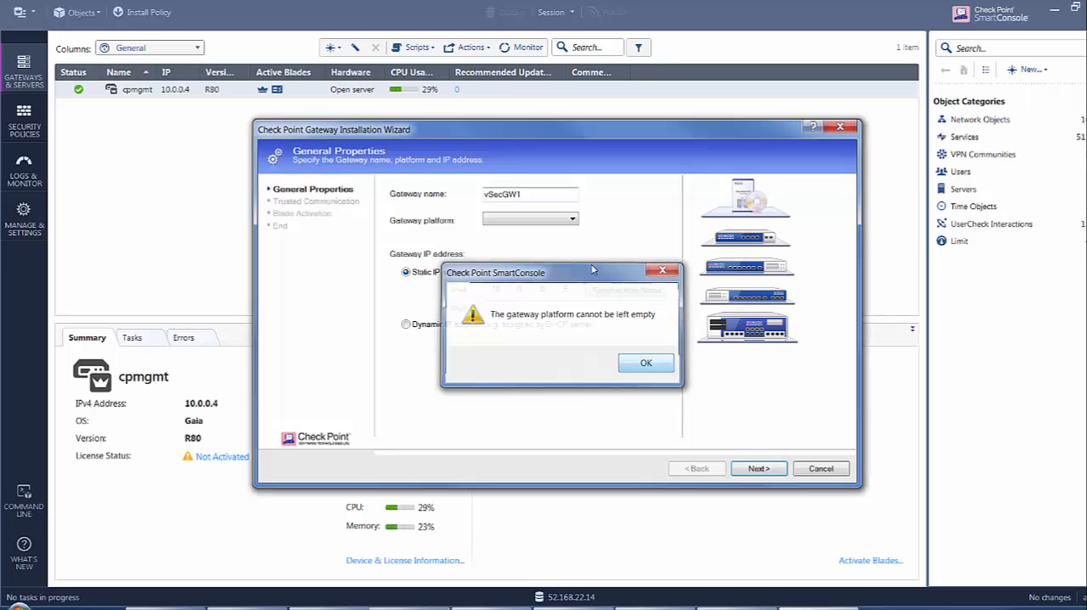
key(Return)
click(573, 220)
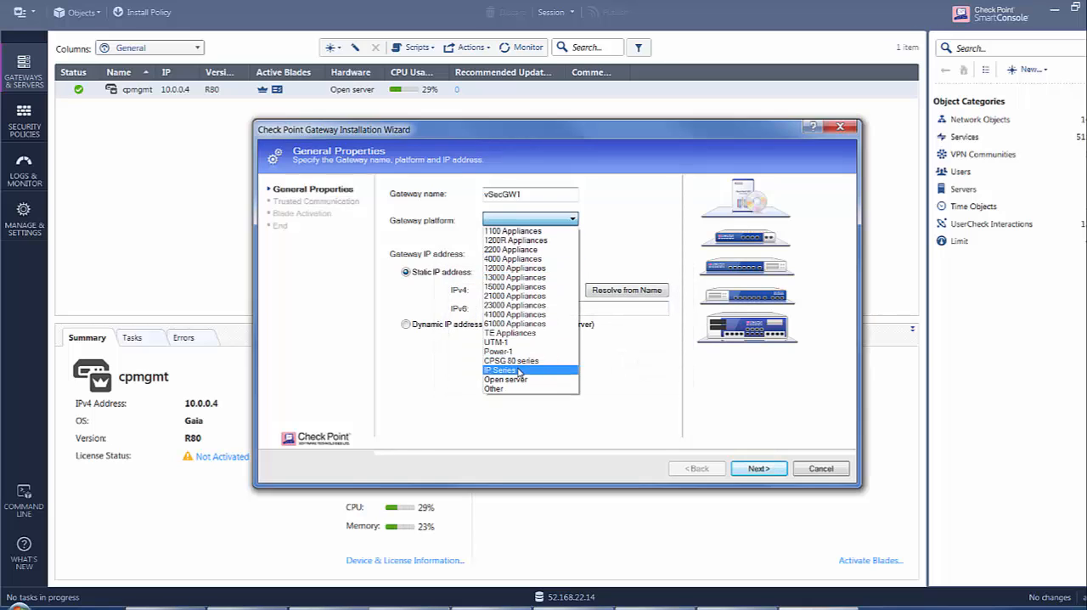
click(515, 381)
click(771, 470)
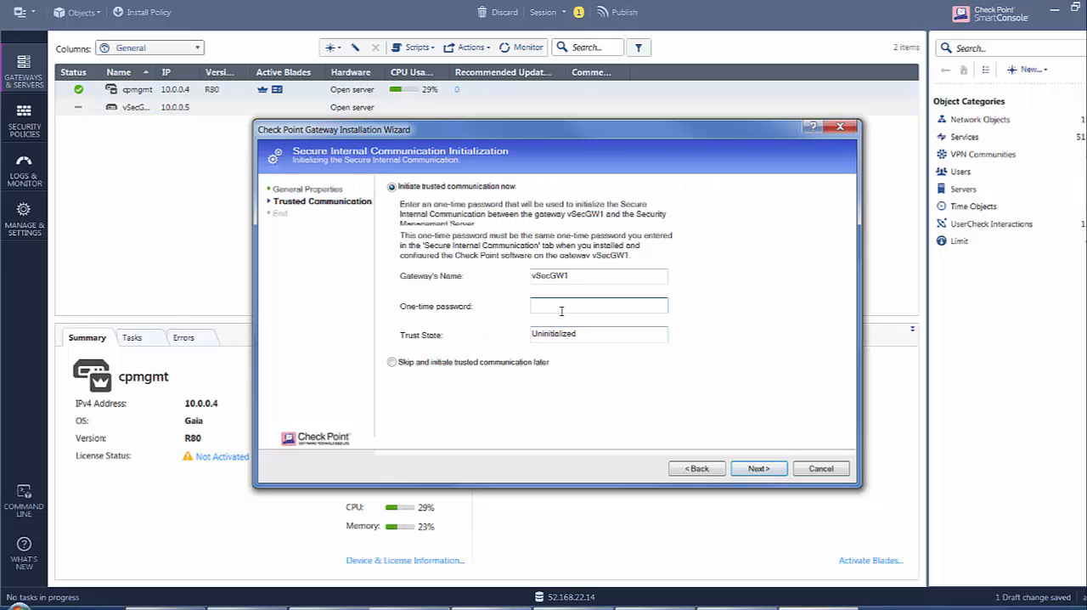
Enter the one-time password to establish trusted communication with vSecGW1, and finish the wizard with further gateway property editing enabled.
key(Return)
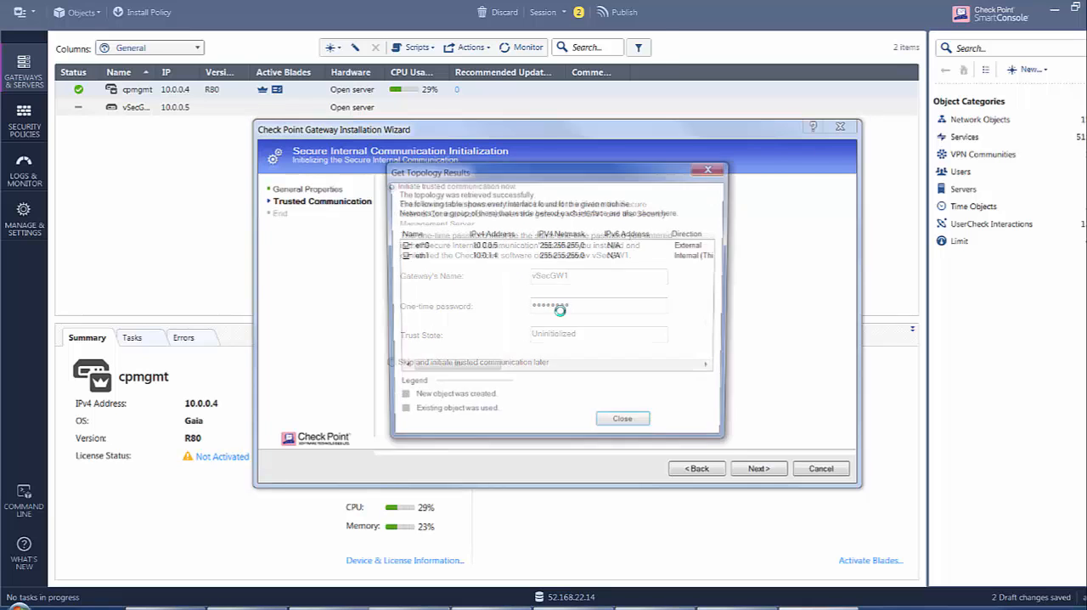
click(624, 427)
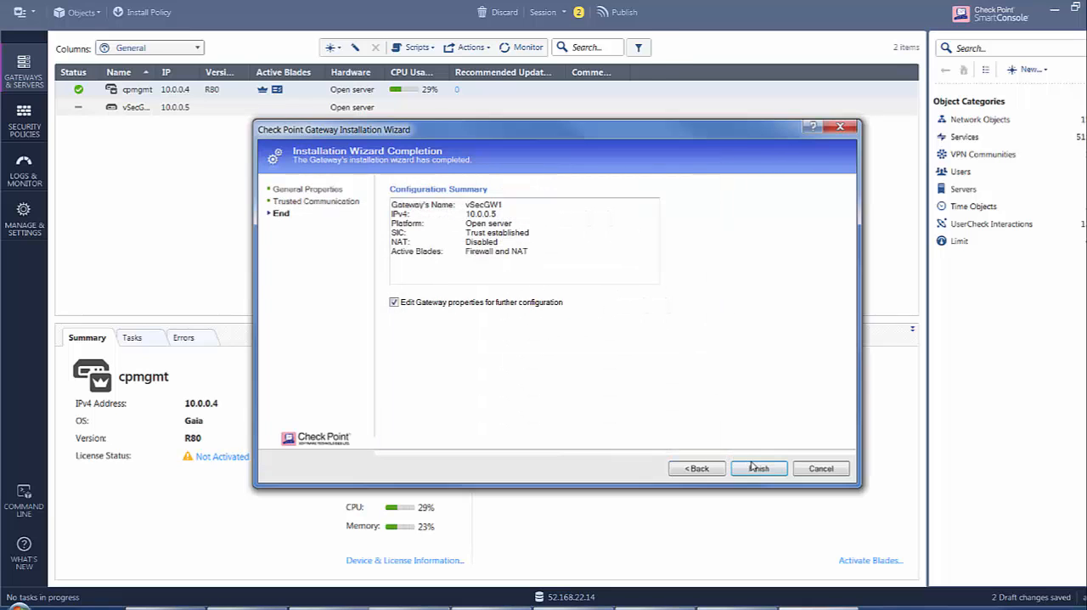
click(759, 472)
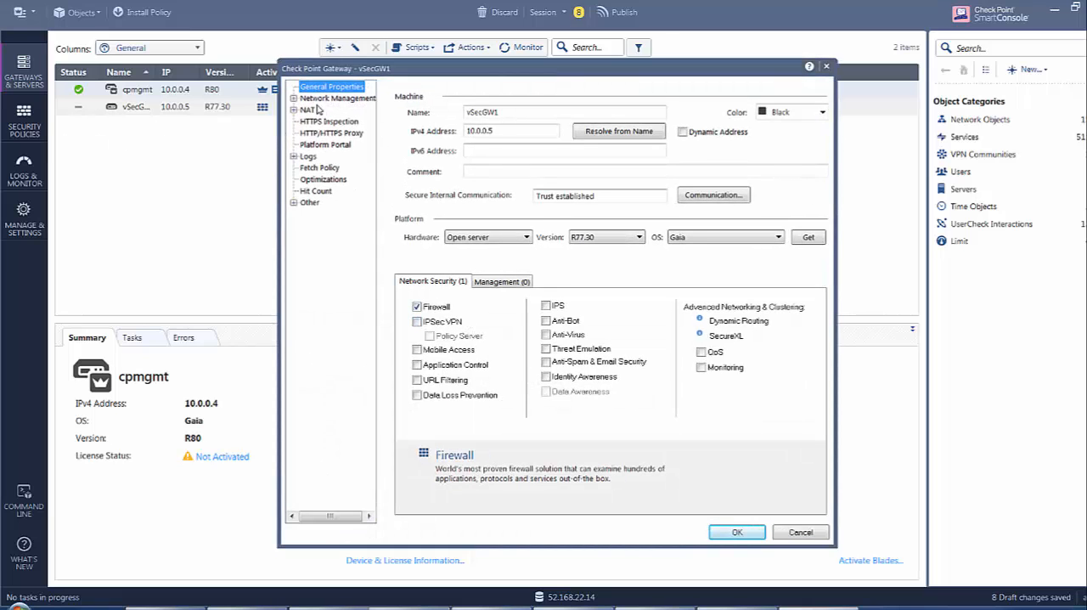
Hide vSecGW1's internal networks behind the gateway's external IP, review its interface topology and save the gateway properties.
click(314, 110)
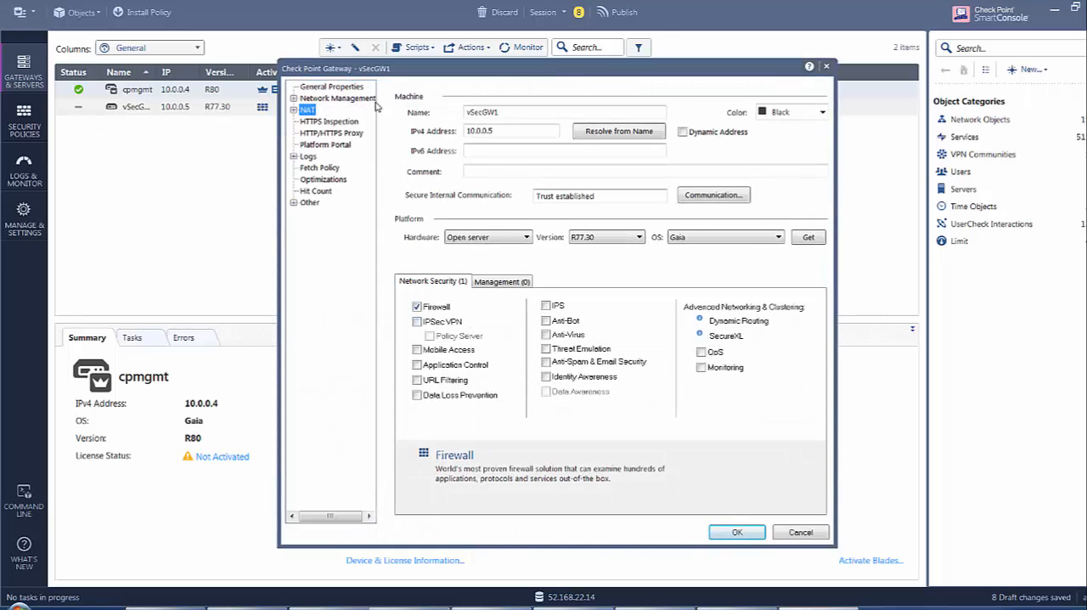
click(404, 96)
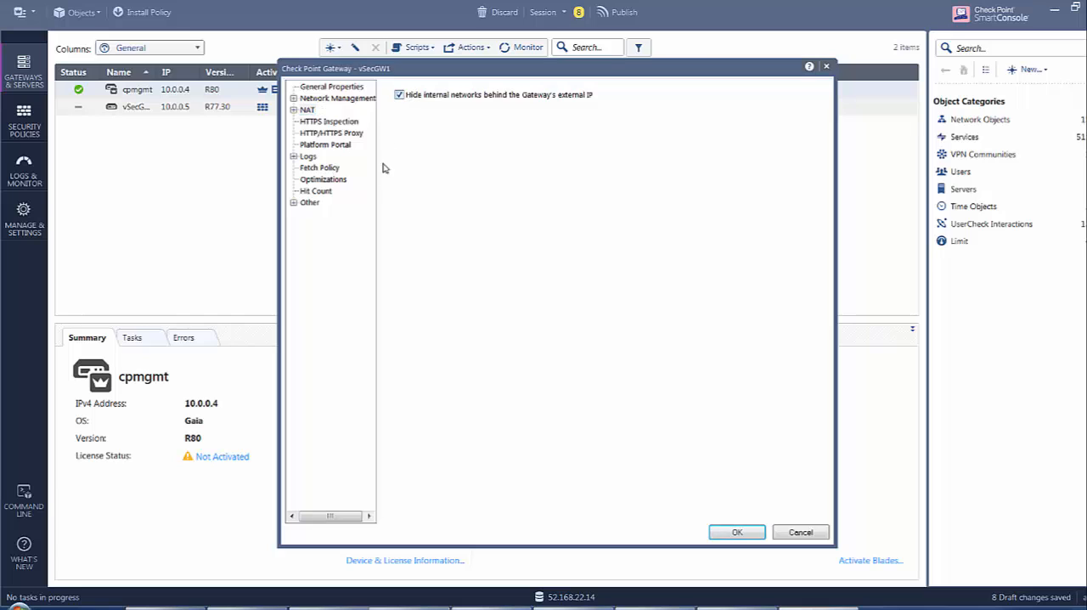
click(316, 99)
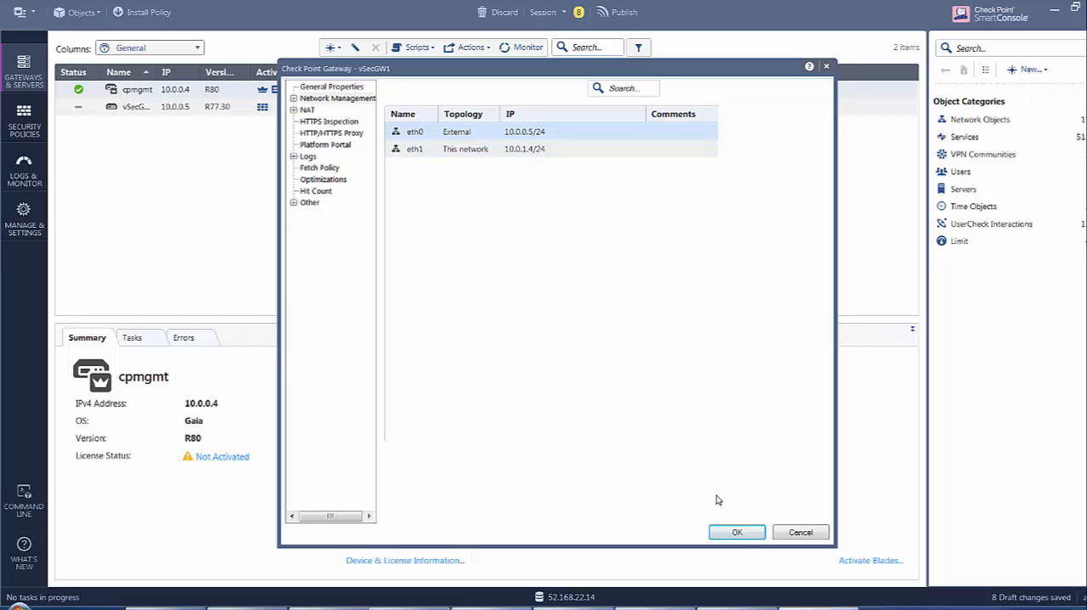
click(739, 534)
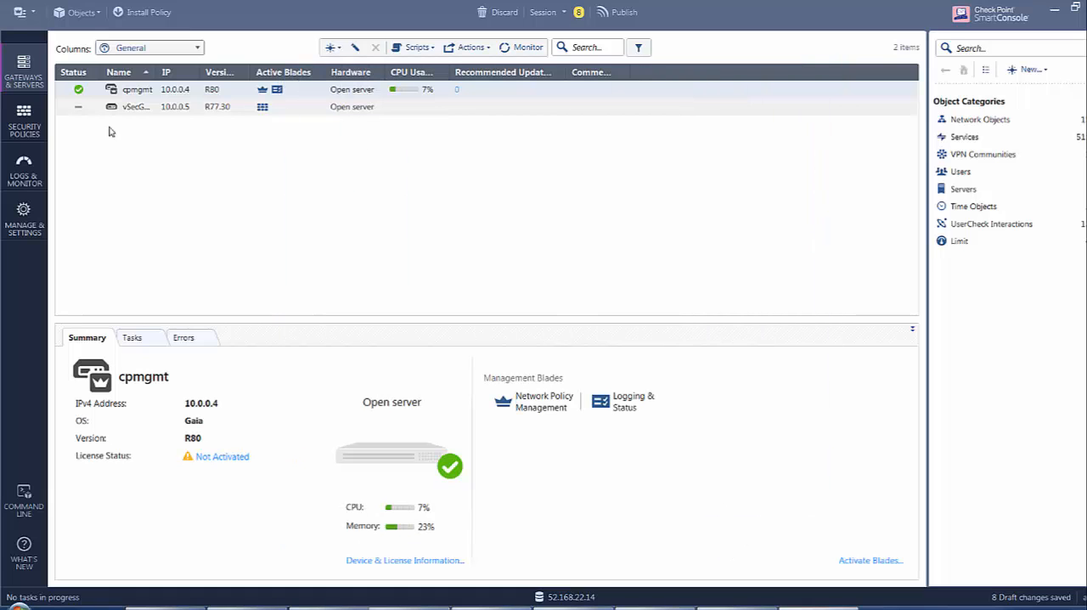
Show the Standard access control policy and hide the VPN column in its rule base.
click(18, 124)
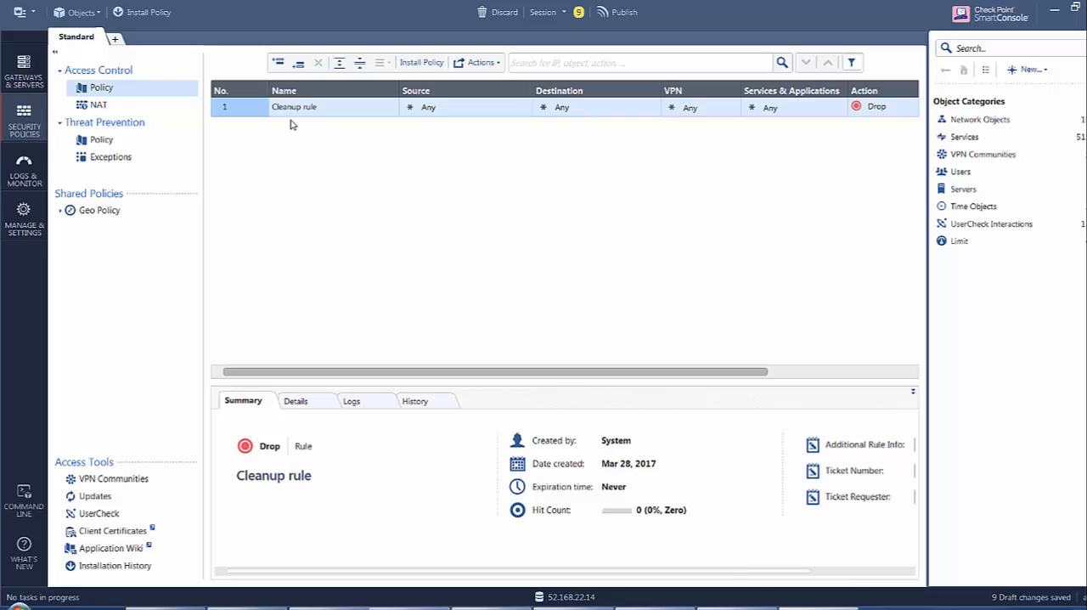
right_click(688, 105)
right_click(710, 89)
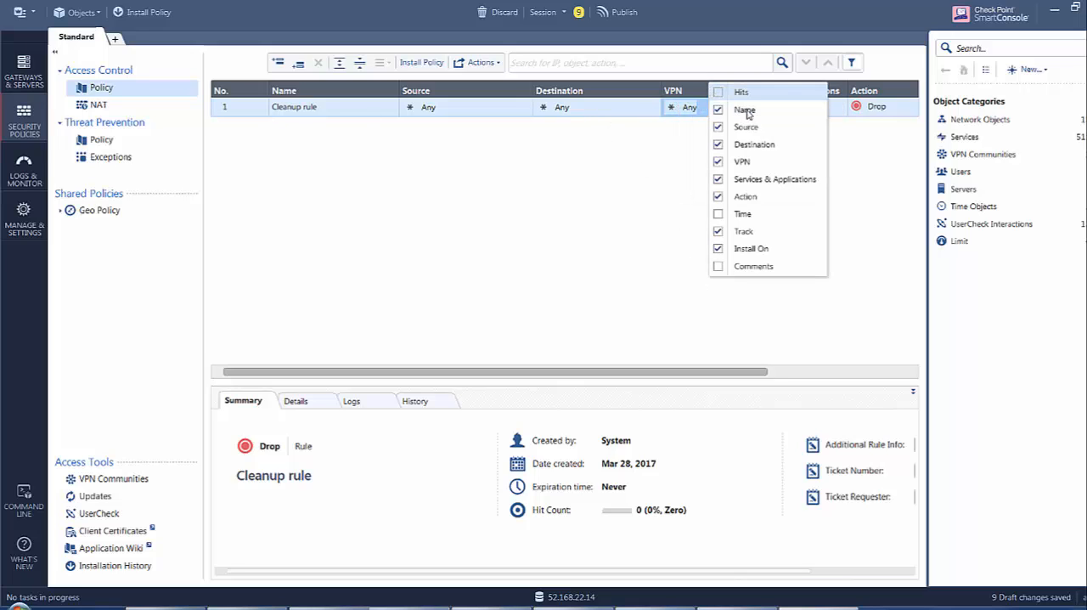
click(742, 162)
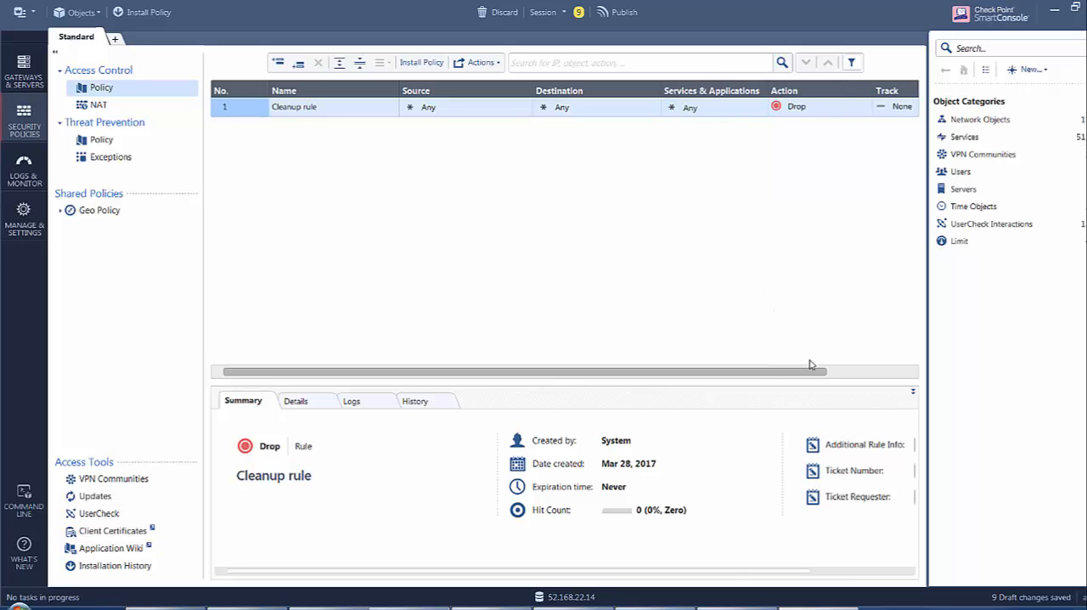
Set the Cleanup rule's tracking to Log and its action to Accept.
right_click(898, 107)
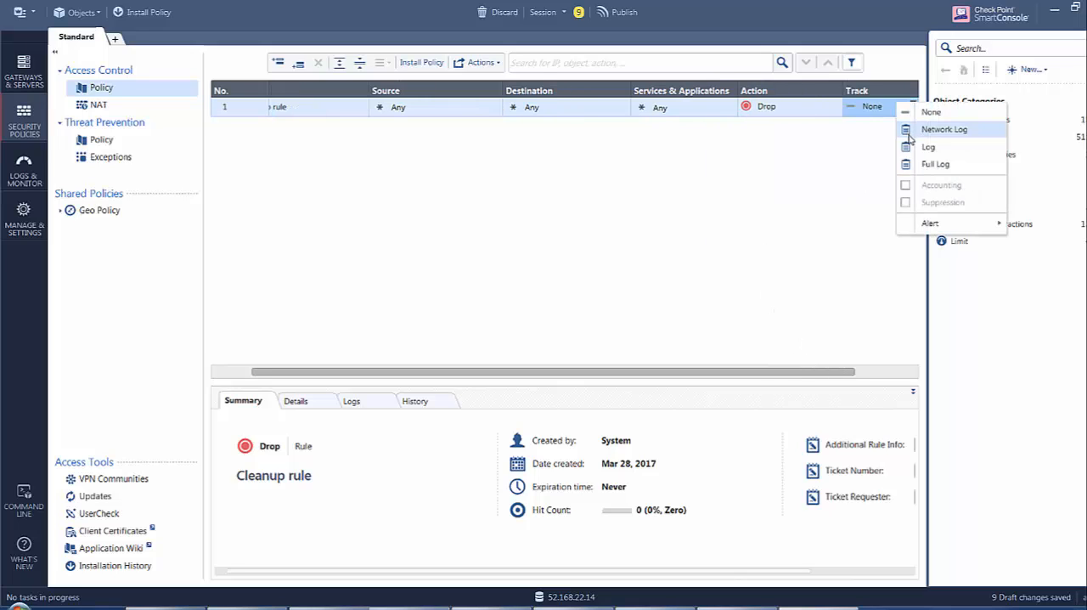
click(928, 146)
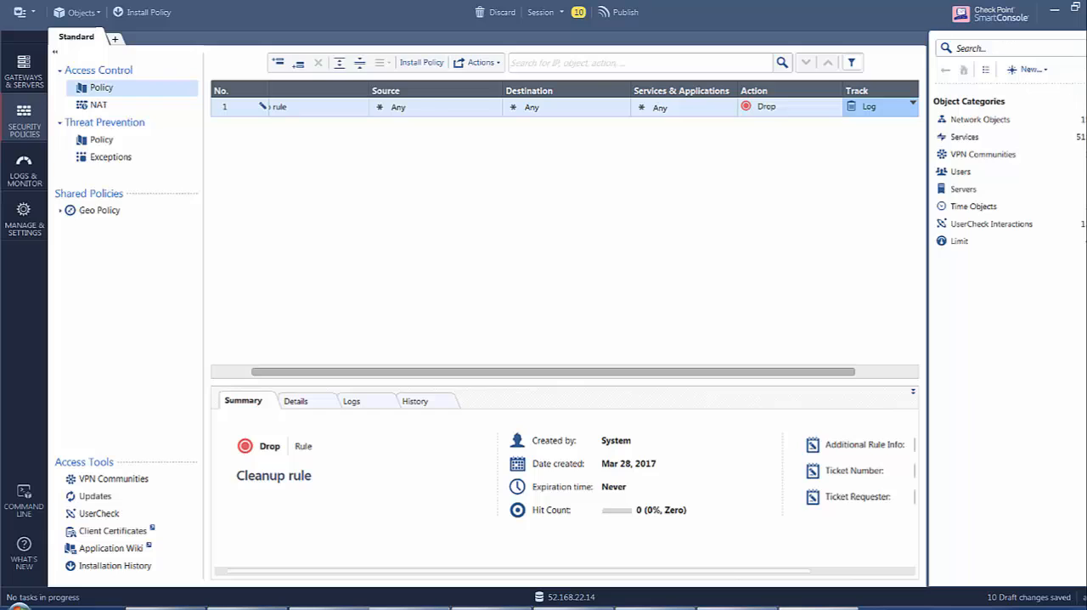
right_click(819, 110)
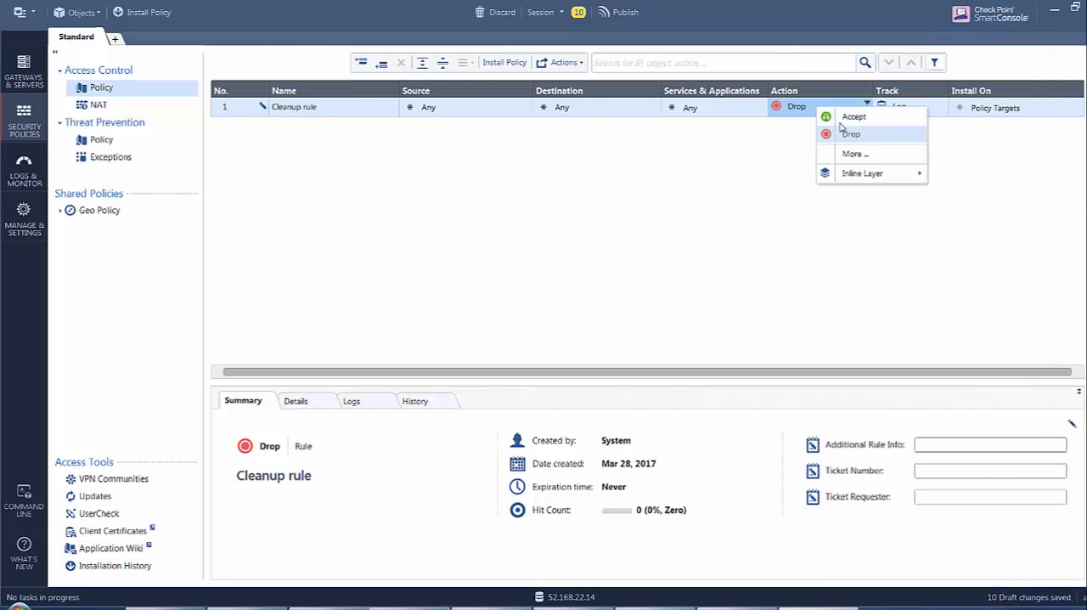
click(841, 117)
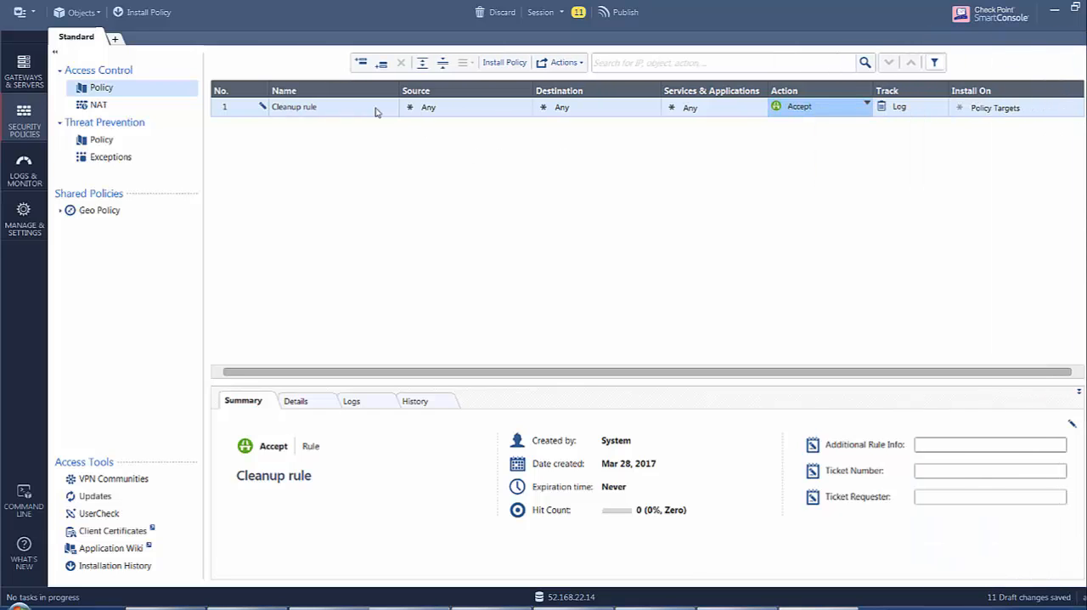
Add two new rules above the Cleanup rule and set the tracking of both to Log.
click(360, 62)
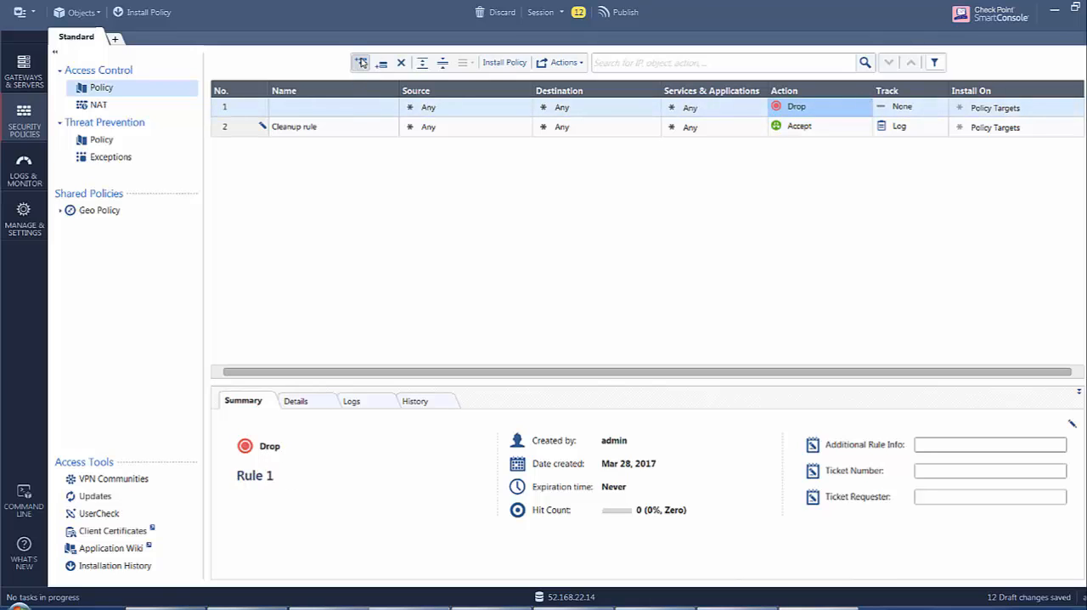
right_click(897, 115)
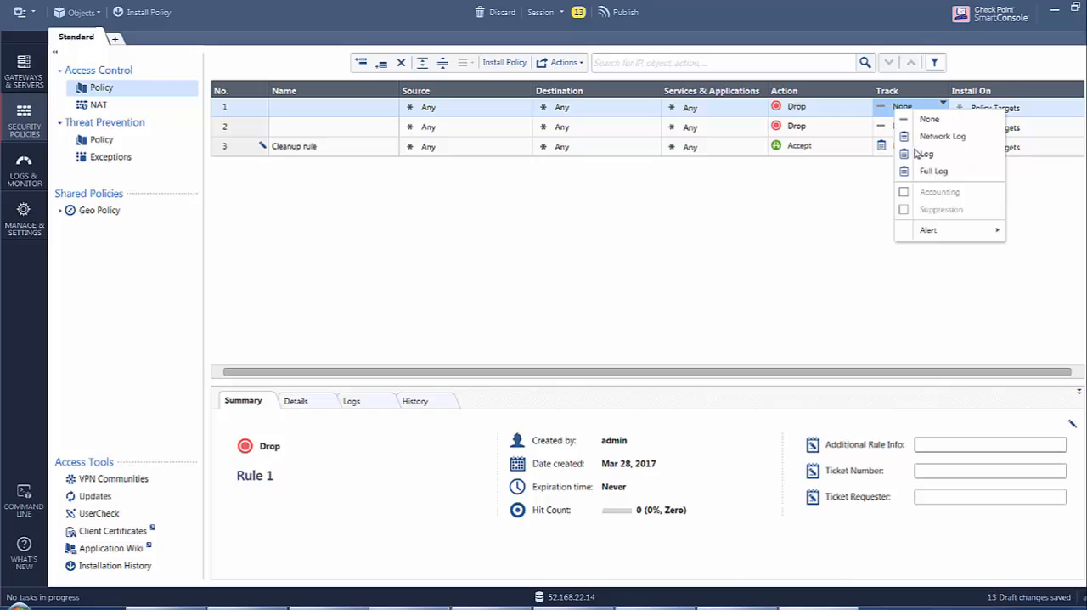
click(913, 155)
right_click(908, 127)
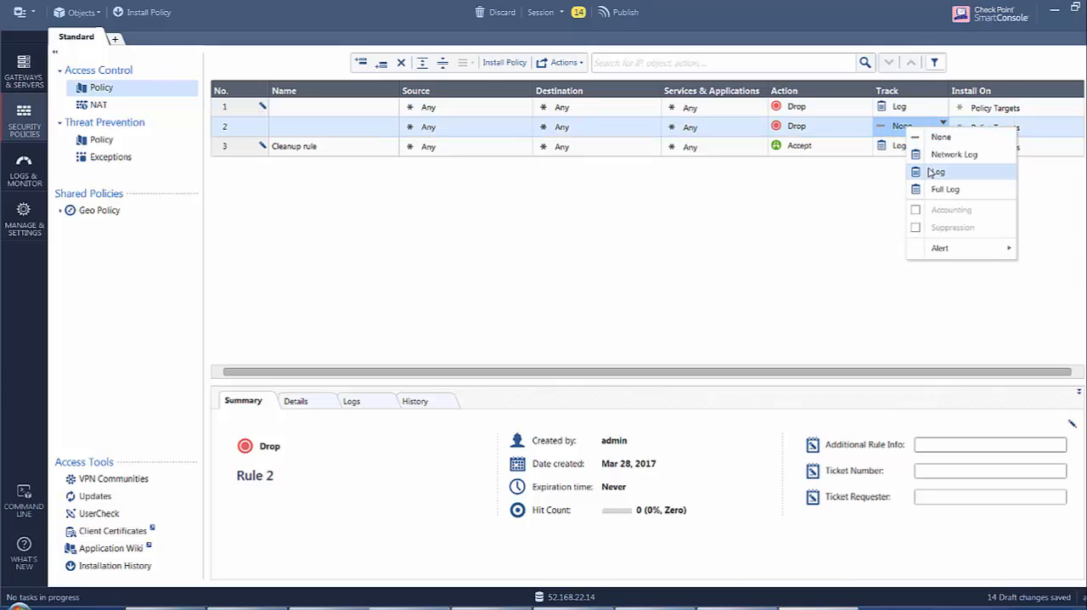
click(930, 173)
Set the action of rules 1 and 2 to Accept.
right_click(814, 110)
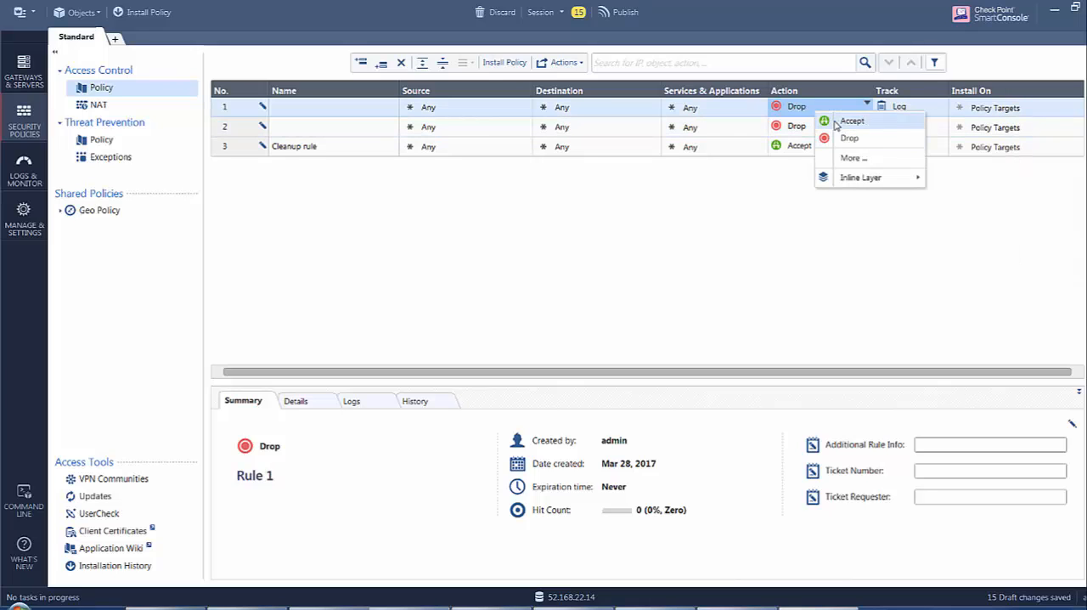
click(829, 119)
right_click(795, 127)
click(811, 136)
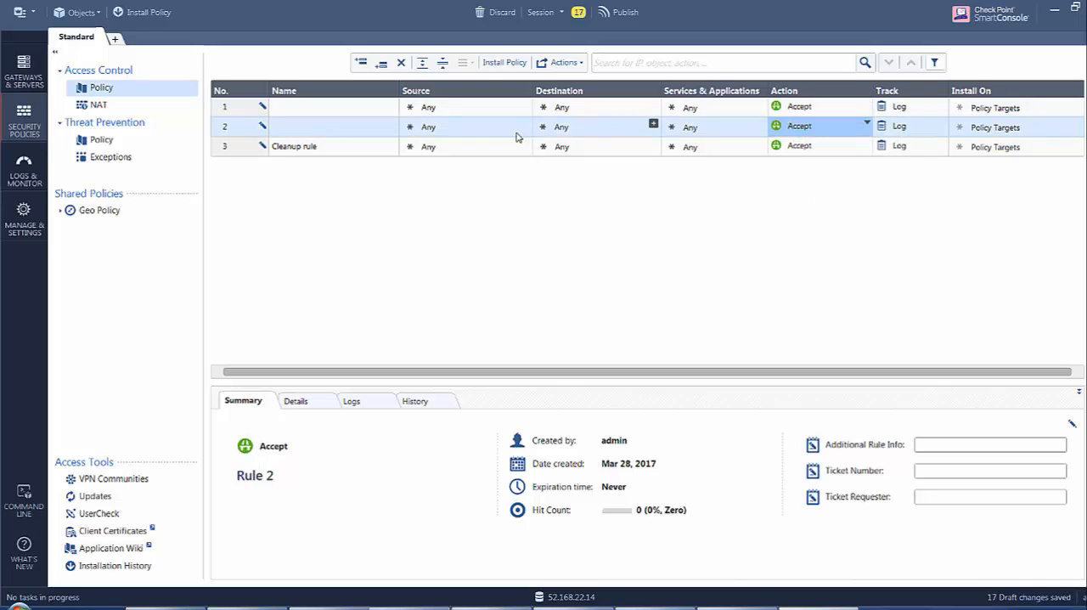
Name rule 1 "allow internet".
click(330, 111)
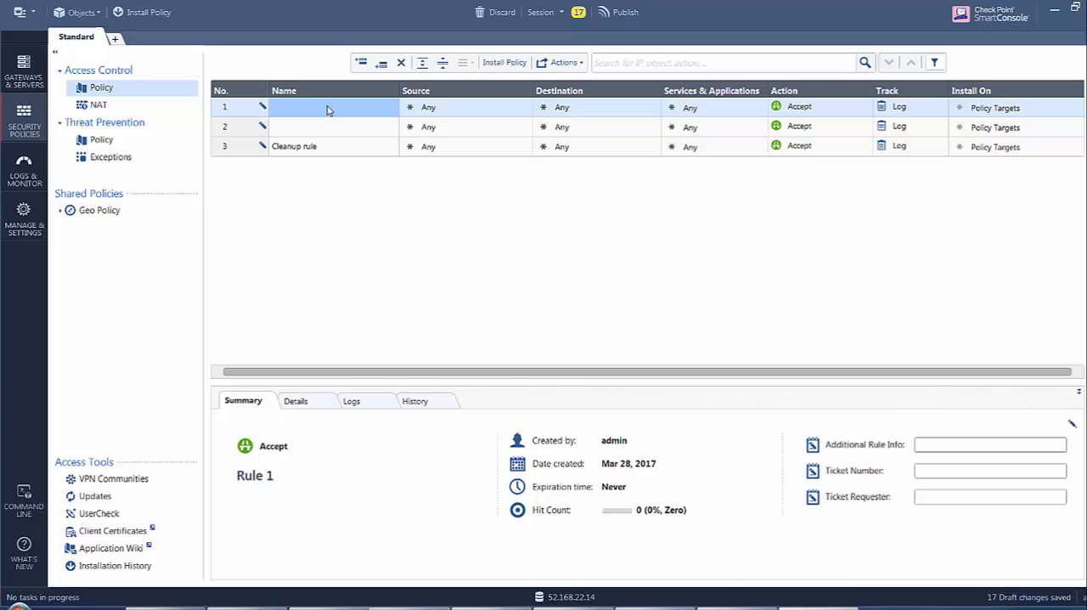
click(338, 109)
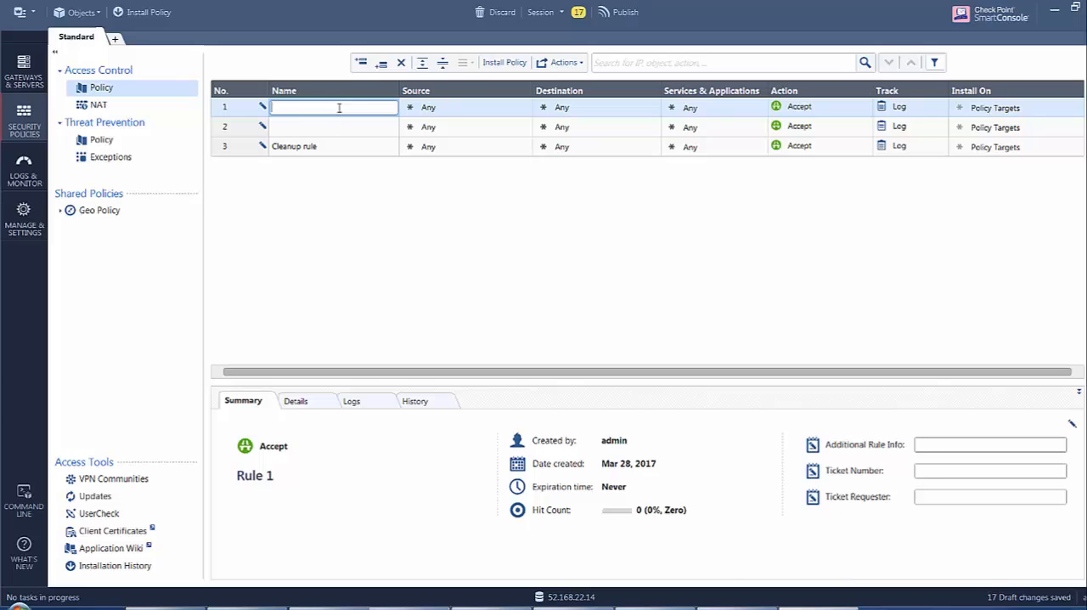
text(allow internet)
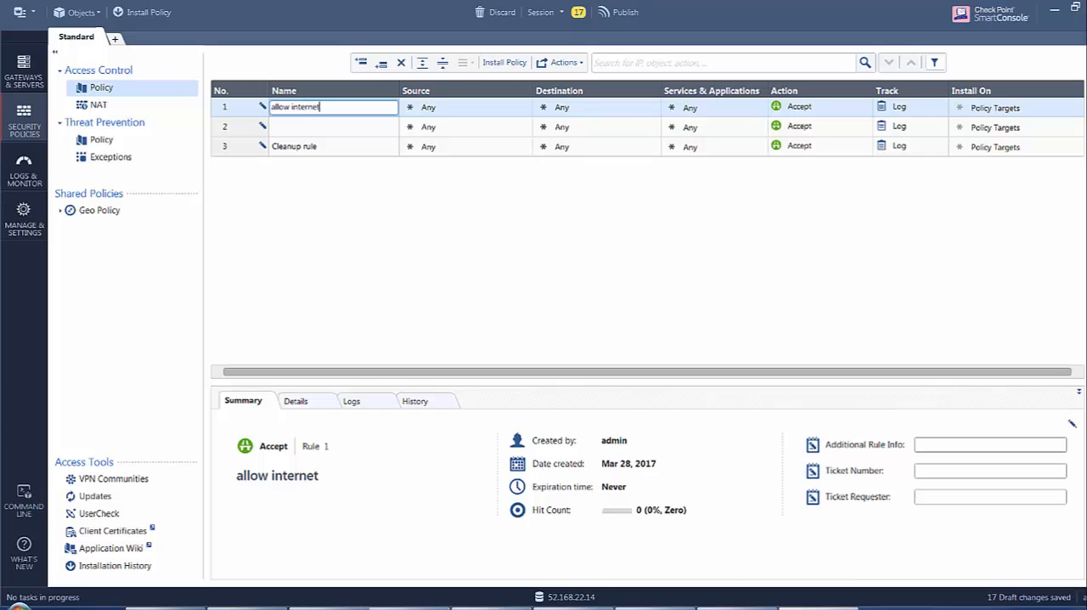
Create a network object for the allow internet rule's source, named WebServer_net, with address 10.0.2.0 and net mask 255.255.255.0.
click(476, 112)
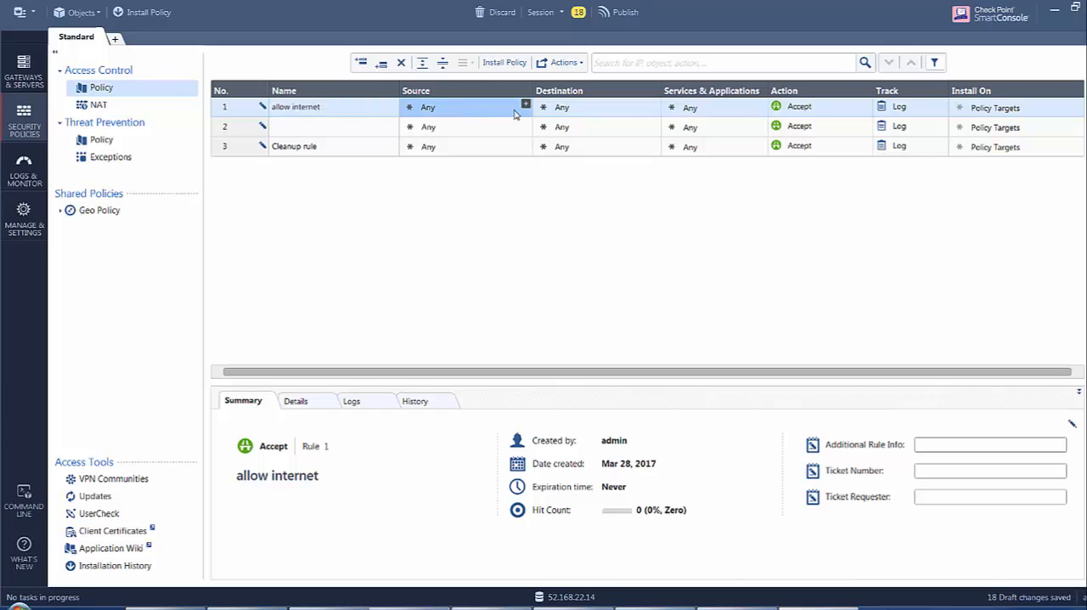
click(526, 106)
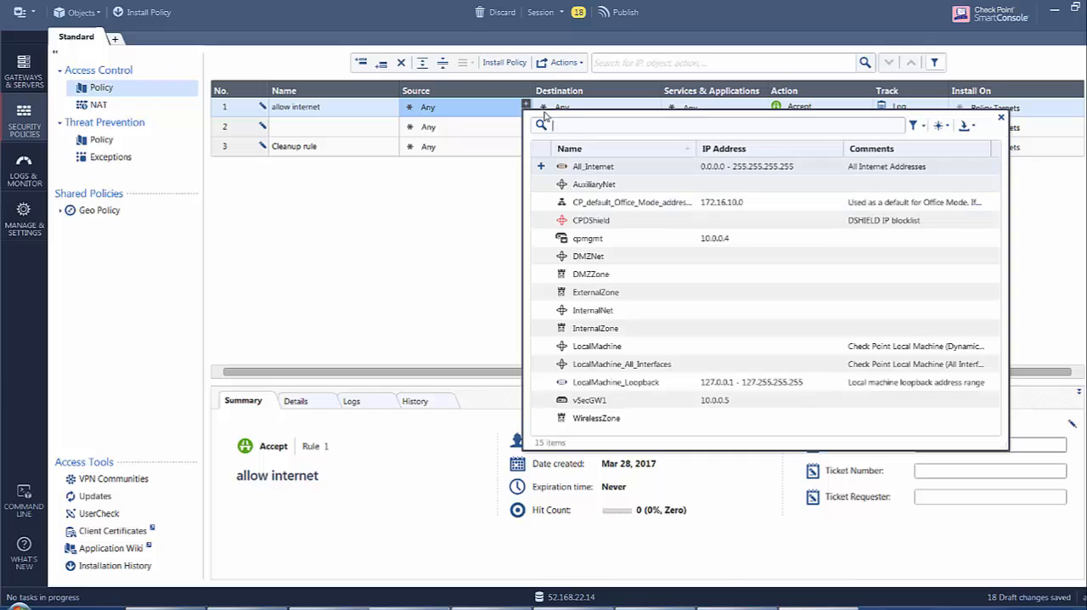
click(940, 125)
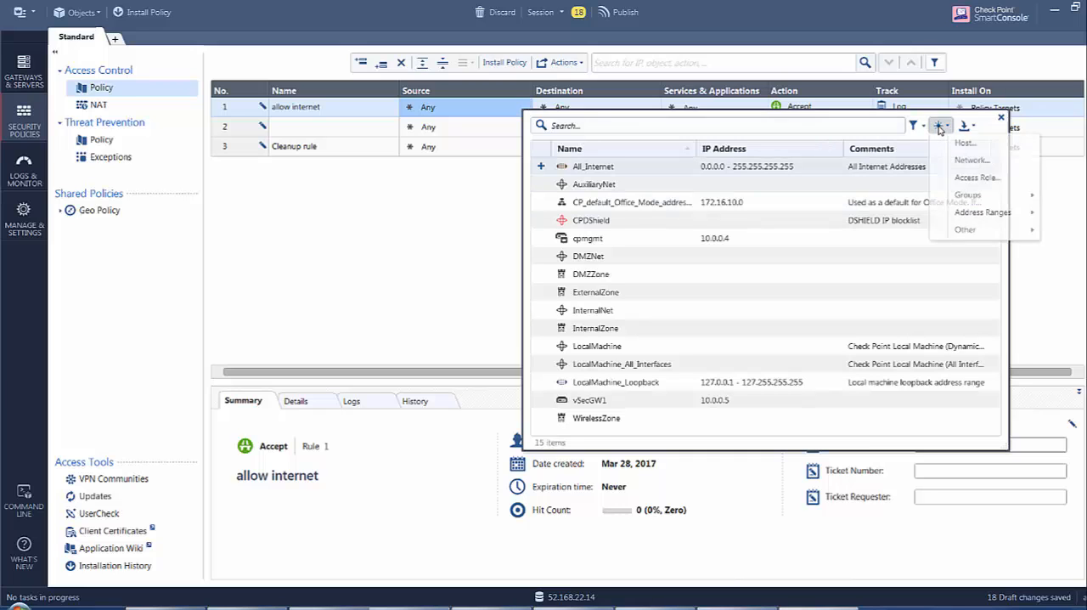
click(957, 161)
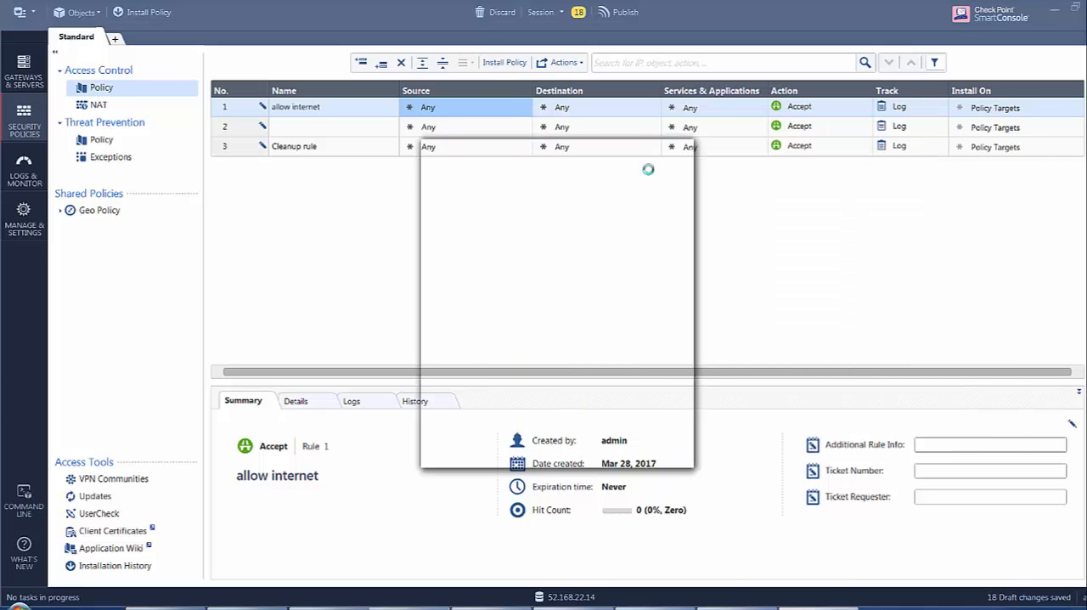
text(WebServer)
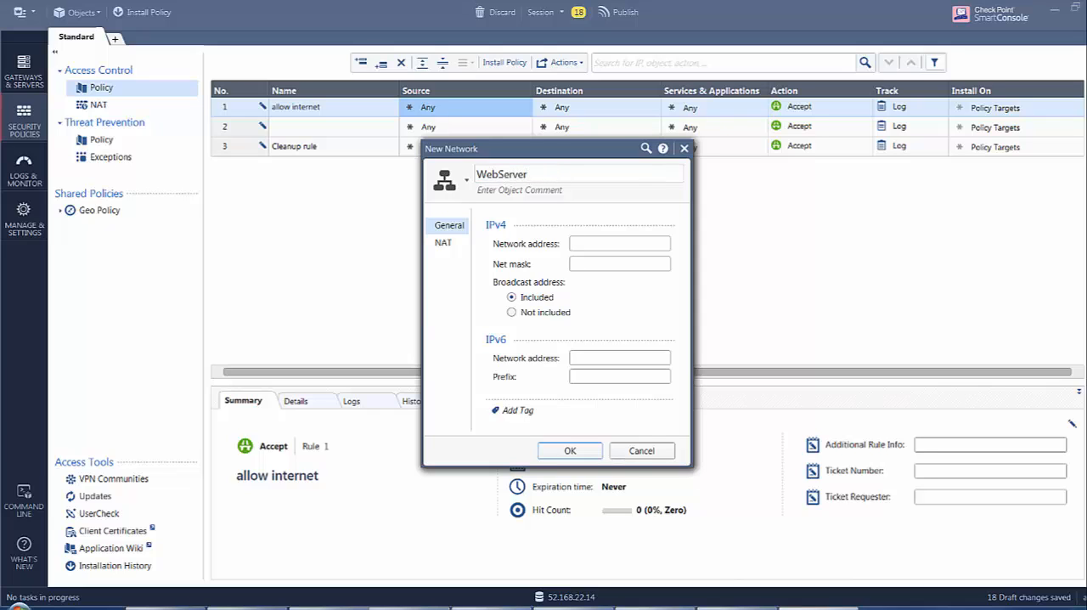
key(Tab)
key(Tab)
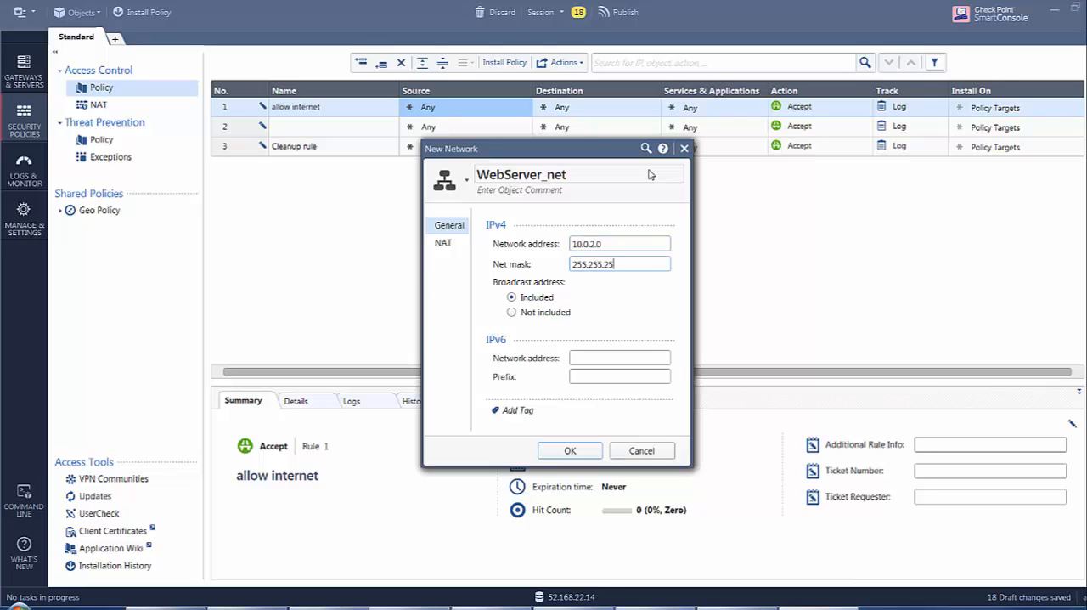
Enable automatic address translation rules for WebServer_net and save the network as the allow internet rule's source.
click(445, 243)
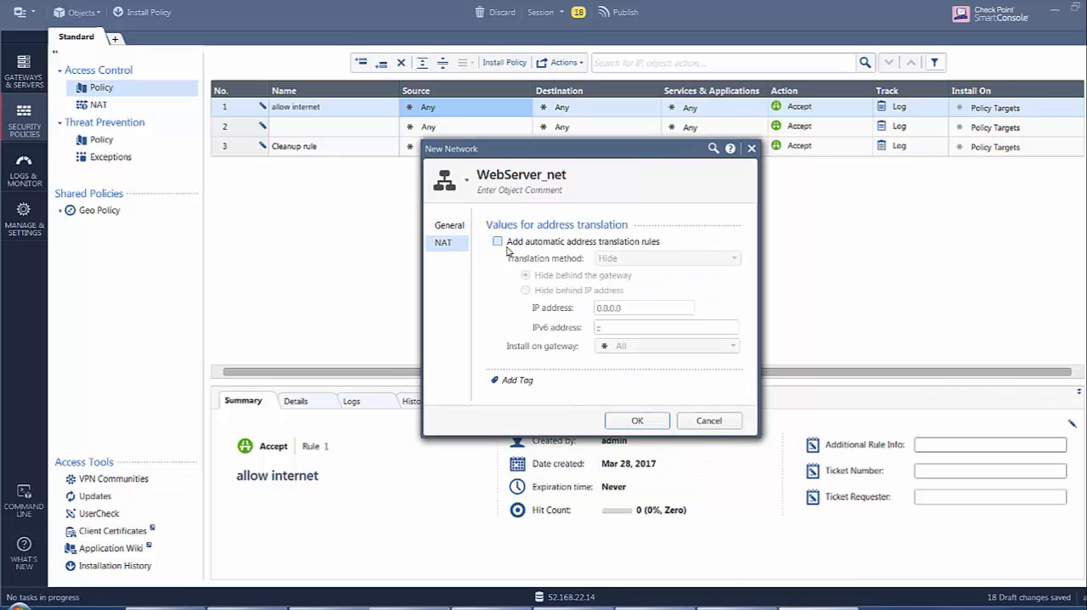
click(501, 243)
click(634, 421)
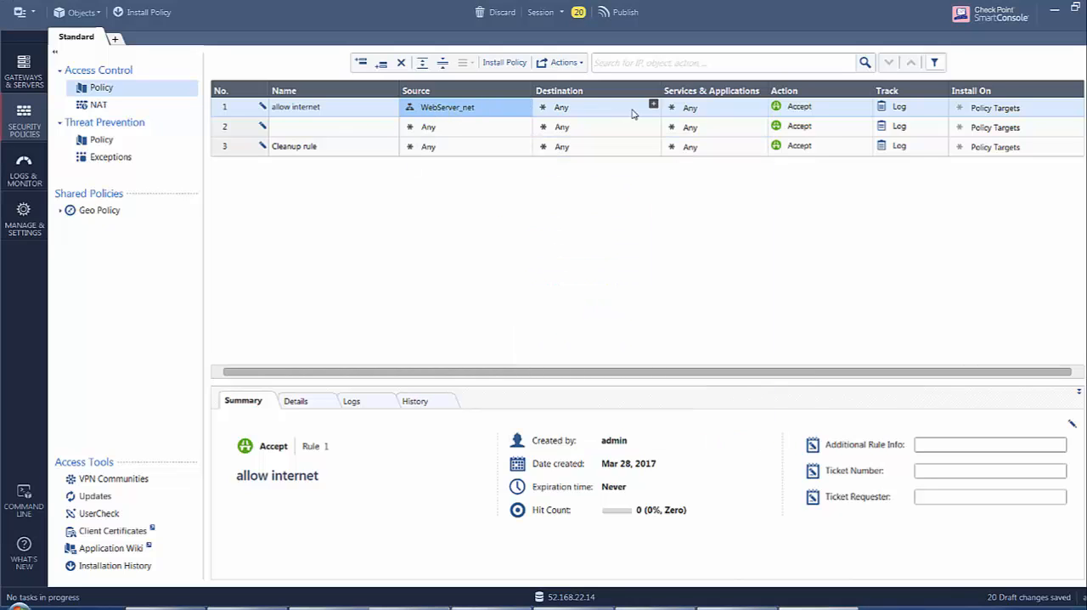
Name rule 2 "allow mgmt".
click(339, 130)
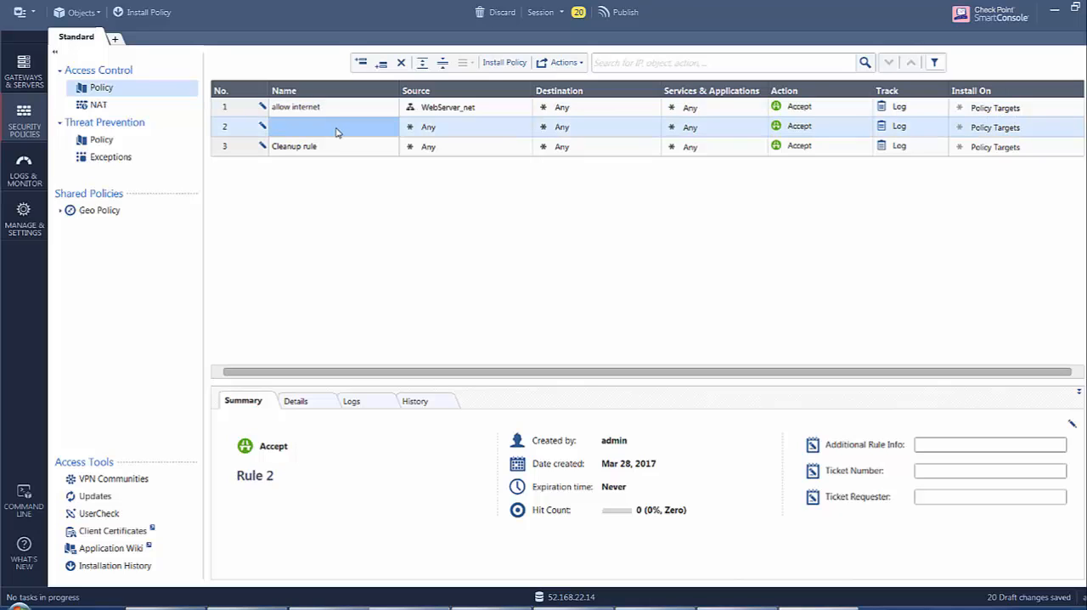
click(336, 132)
text(al)
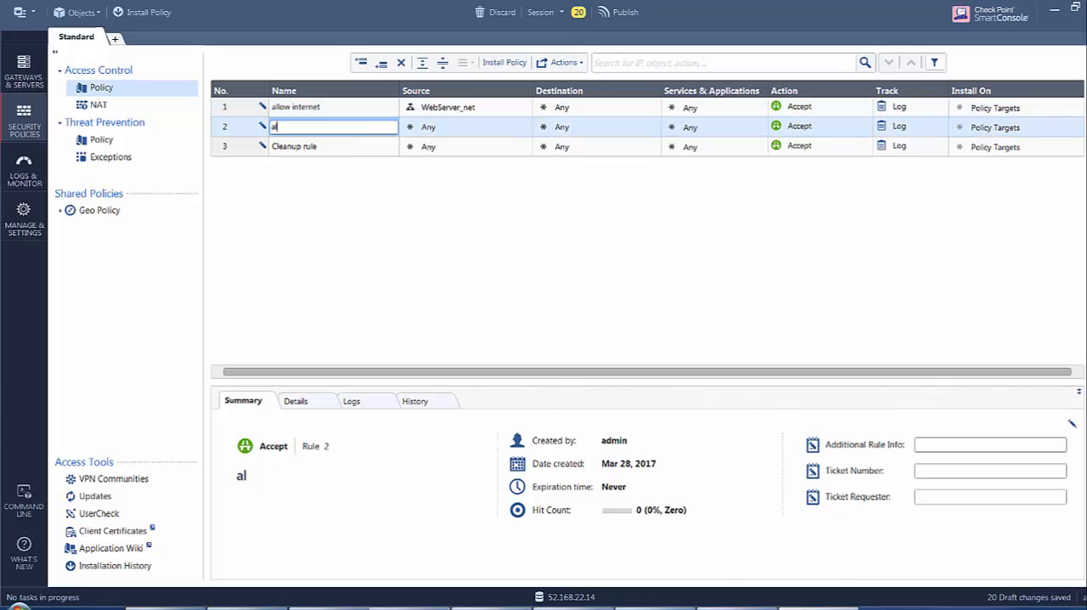
text(low mgmt)
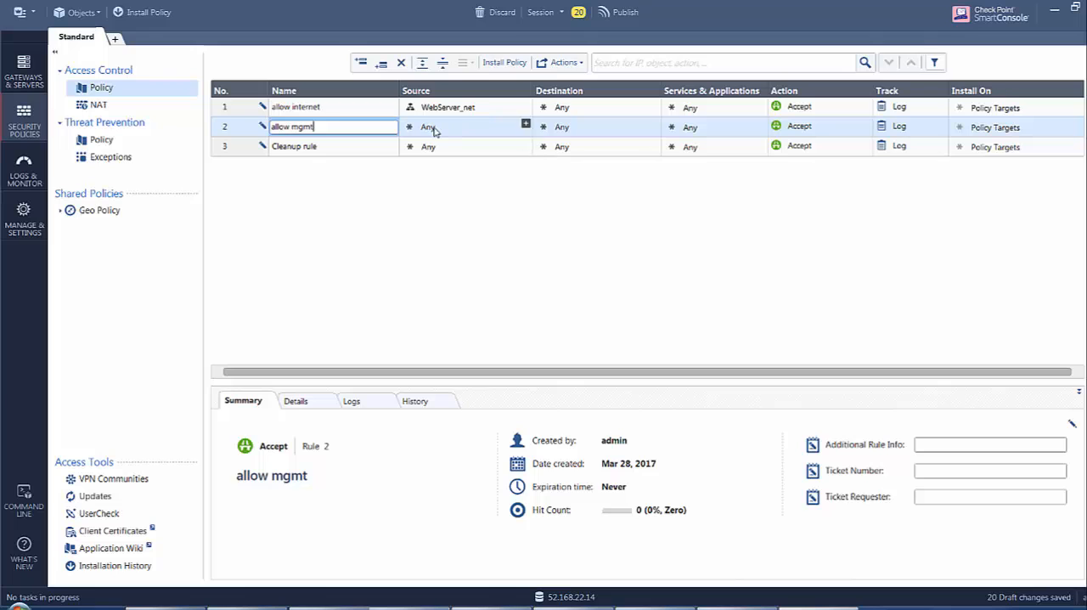
Set the allow mgmt rule's destination to the vSecGW1 gateway.
click(654, 126)
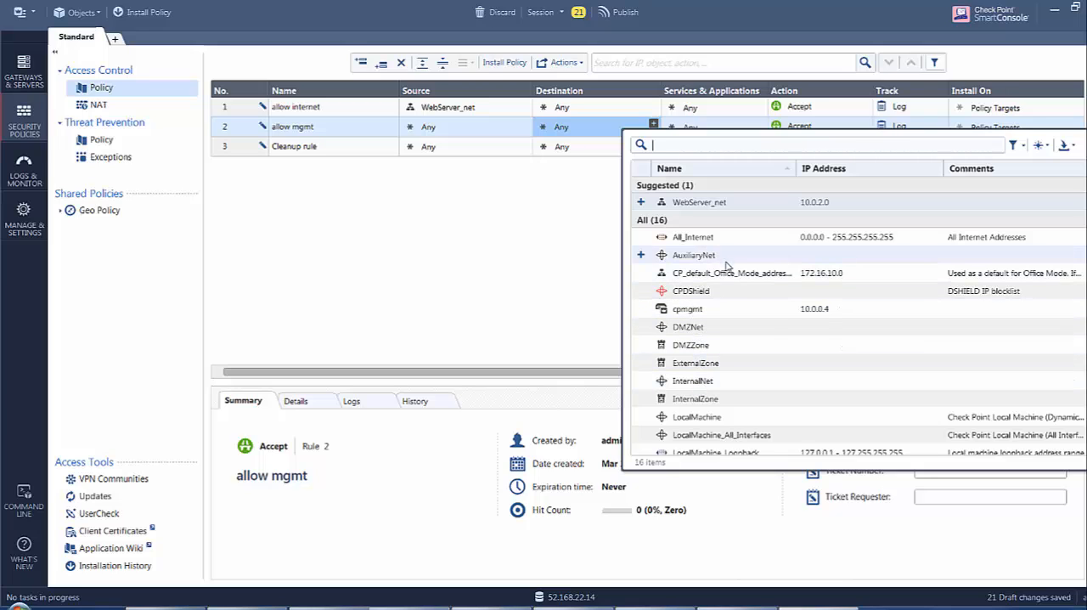
scroll(760, 323, down, 3)
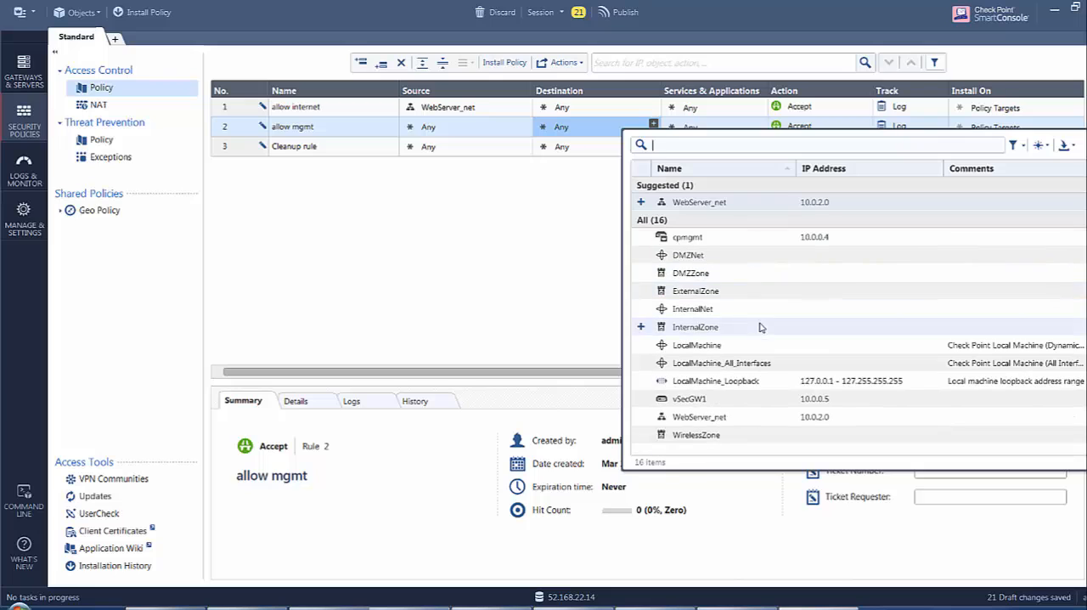
scroll(762, 359, up, 2)
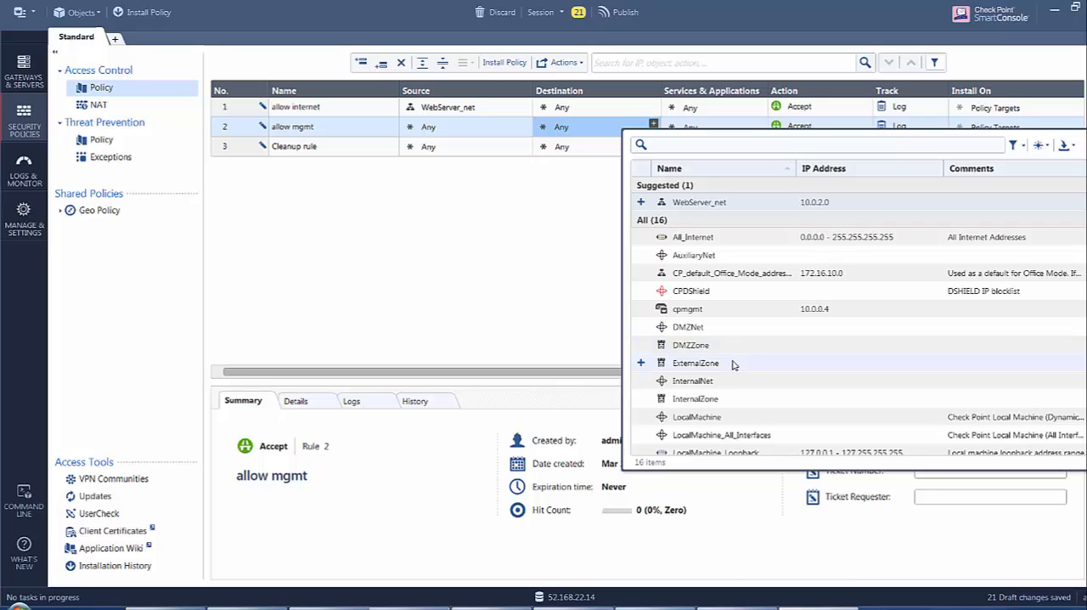
scroll(731, 361, down, 2)
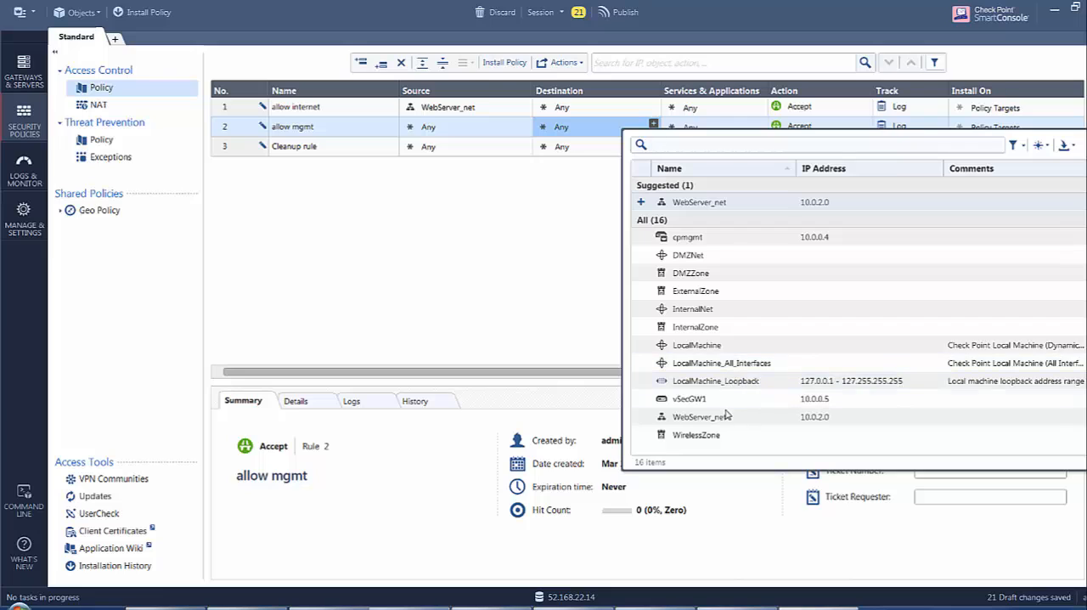
click(697, 399)
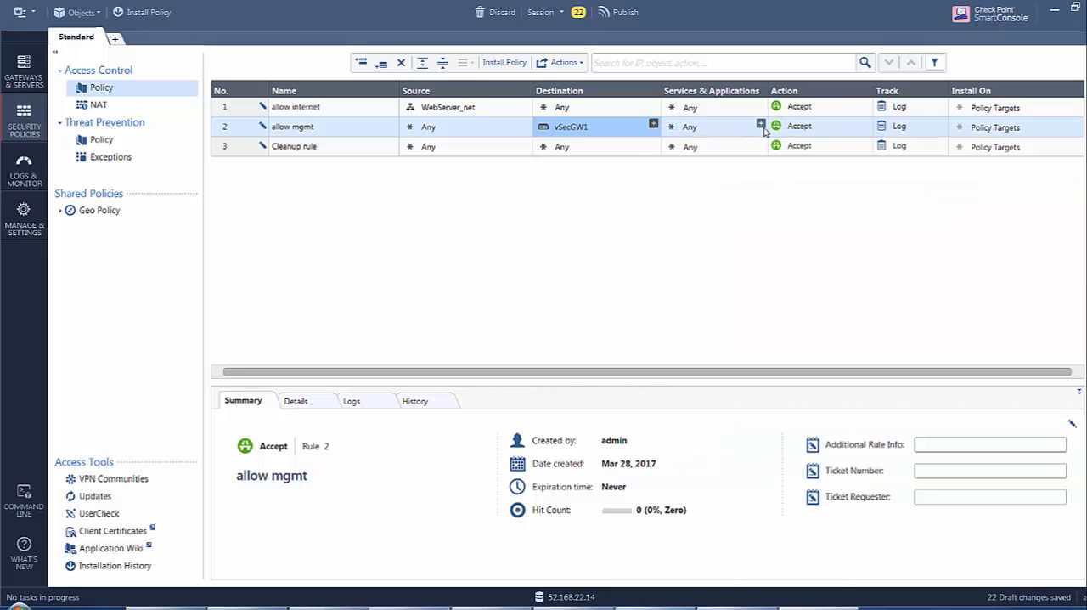
Add the http, https and ssh services to the allow mgmt rule.
click(762, 124)
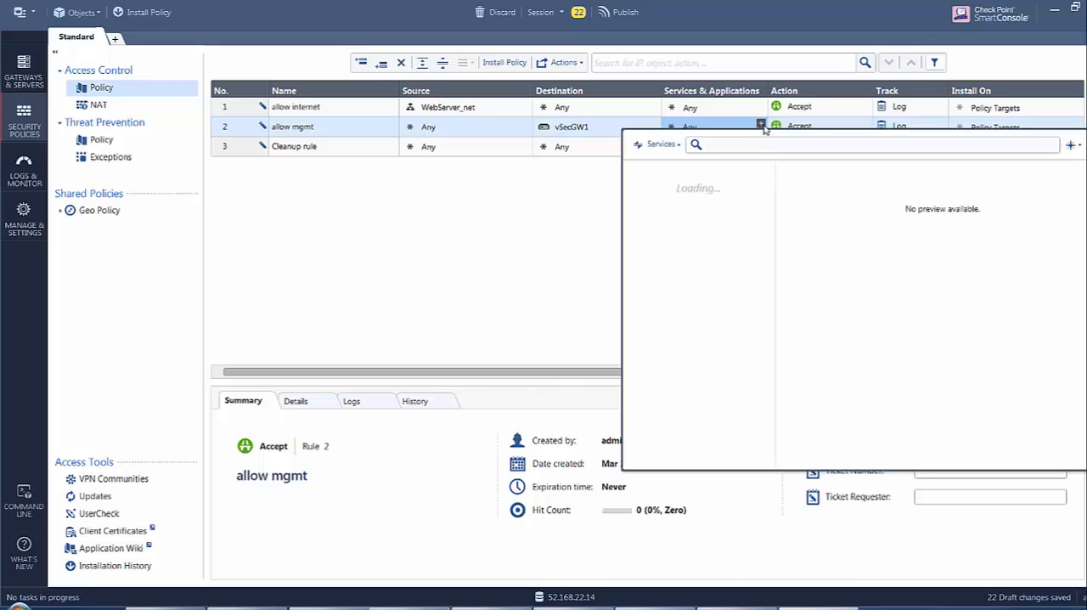
text(http)
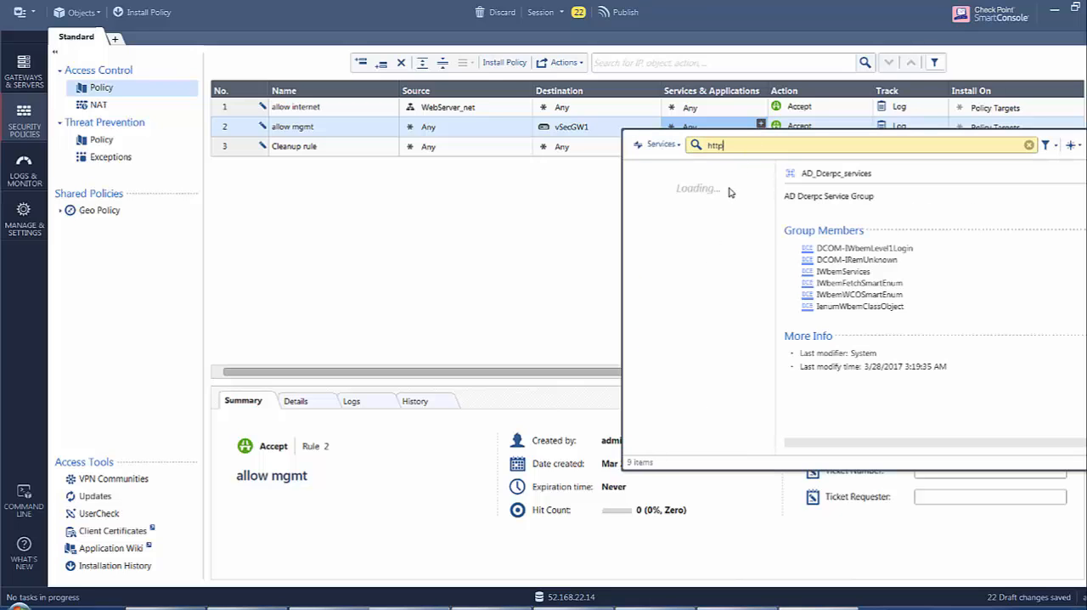
click(637, 210)
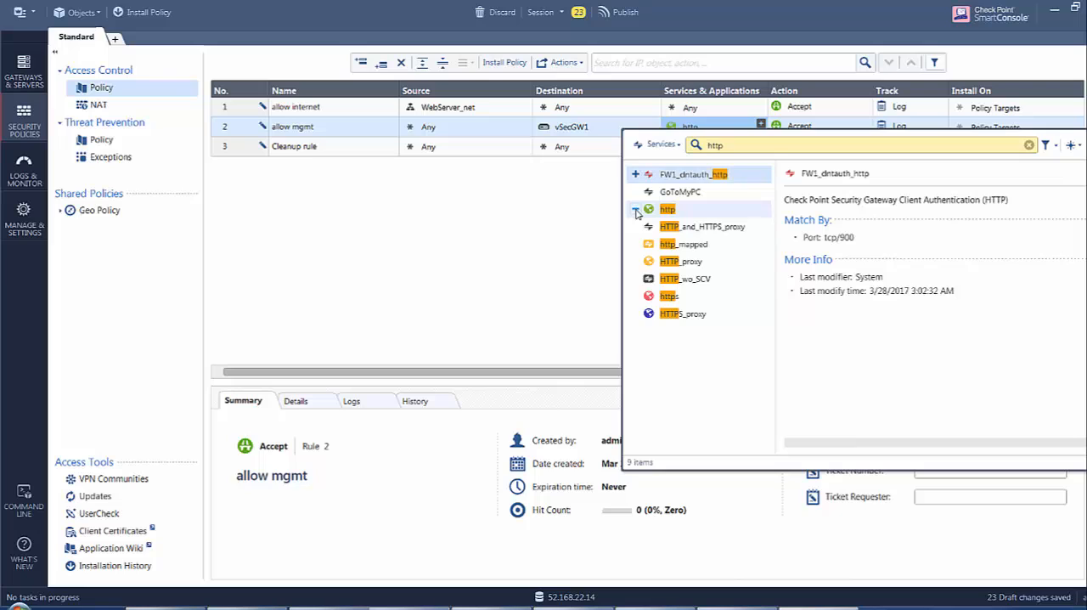
click(636, 295)
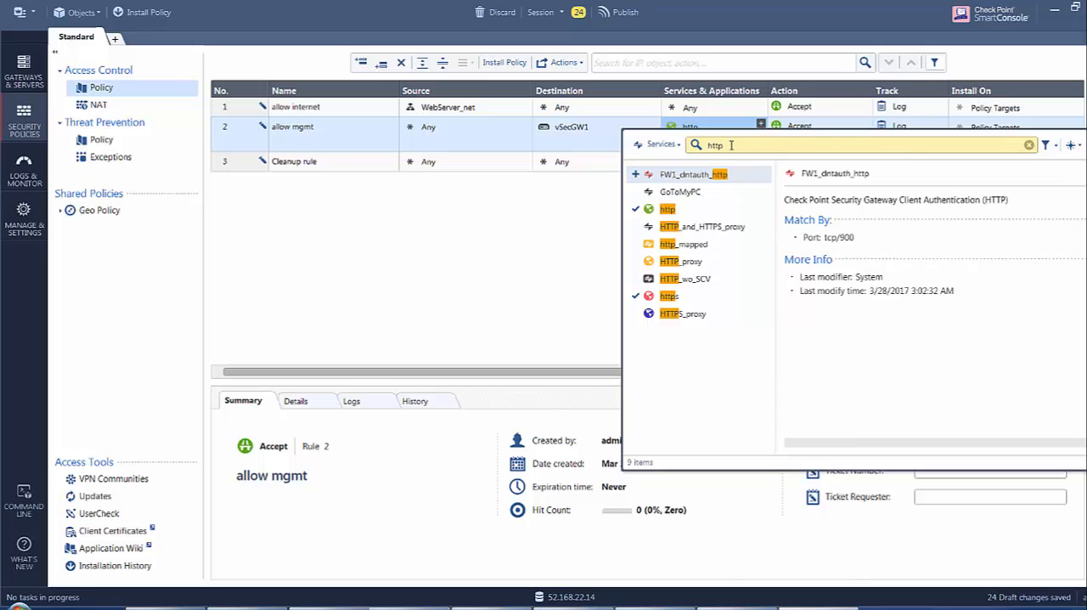
drag(731, 145, 695, 149)
text(ssh)
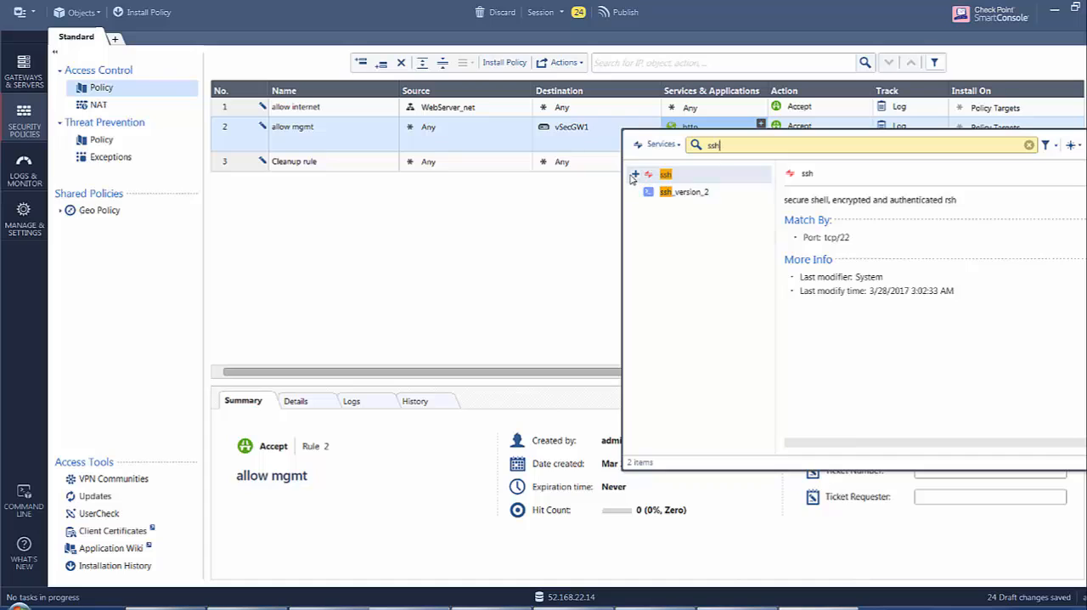
click(635, 174)
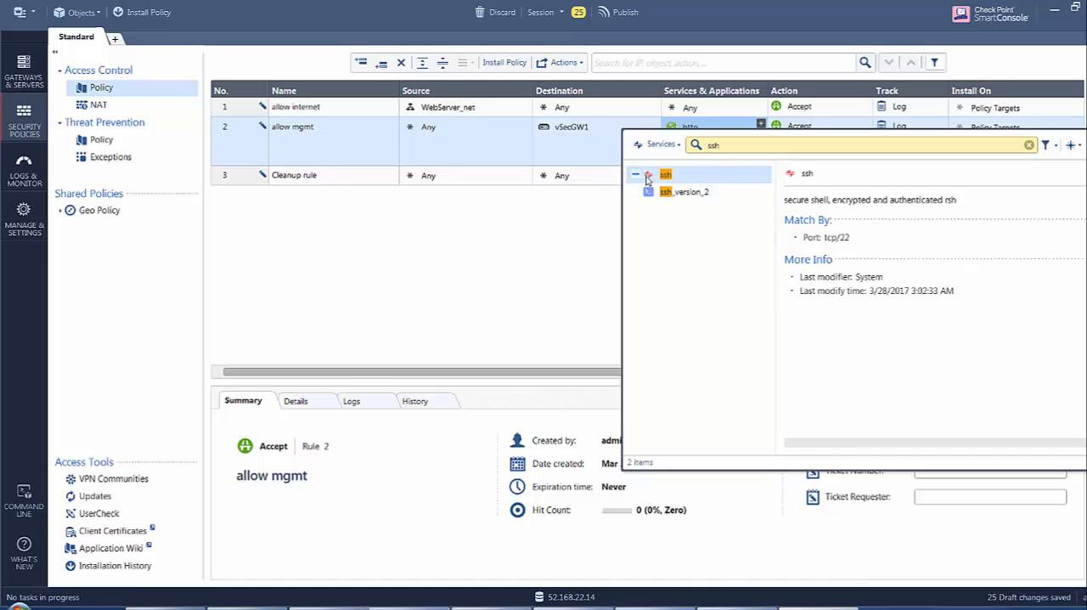
Create a TCP service named ps-ssh on port 1976 and add it to the allow mgmt rule's services.
click(1074, 145)
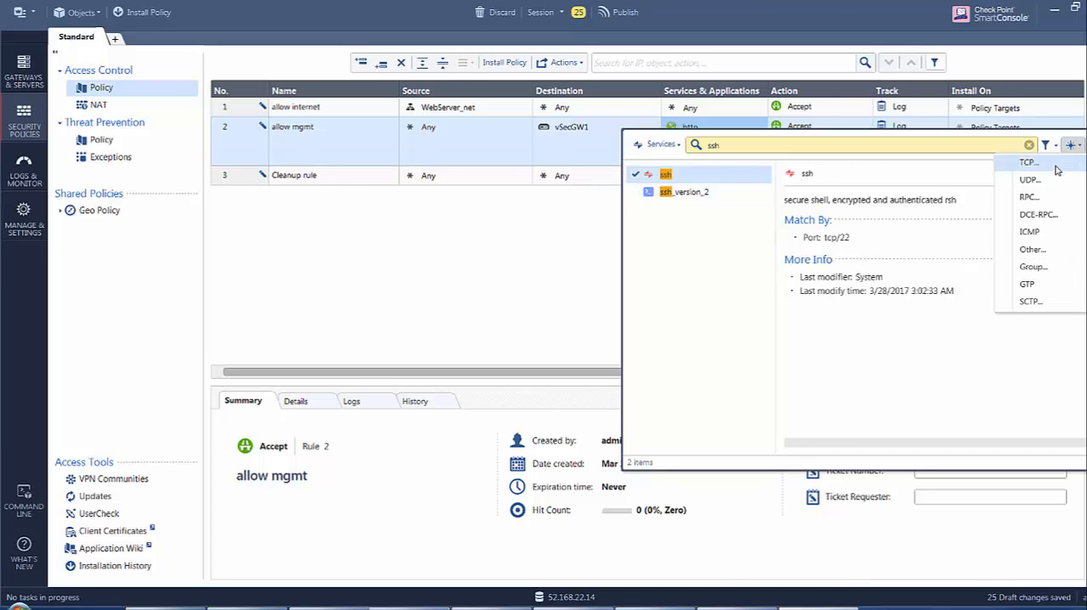
click(1028, 162)
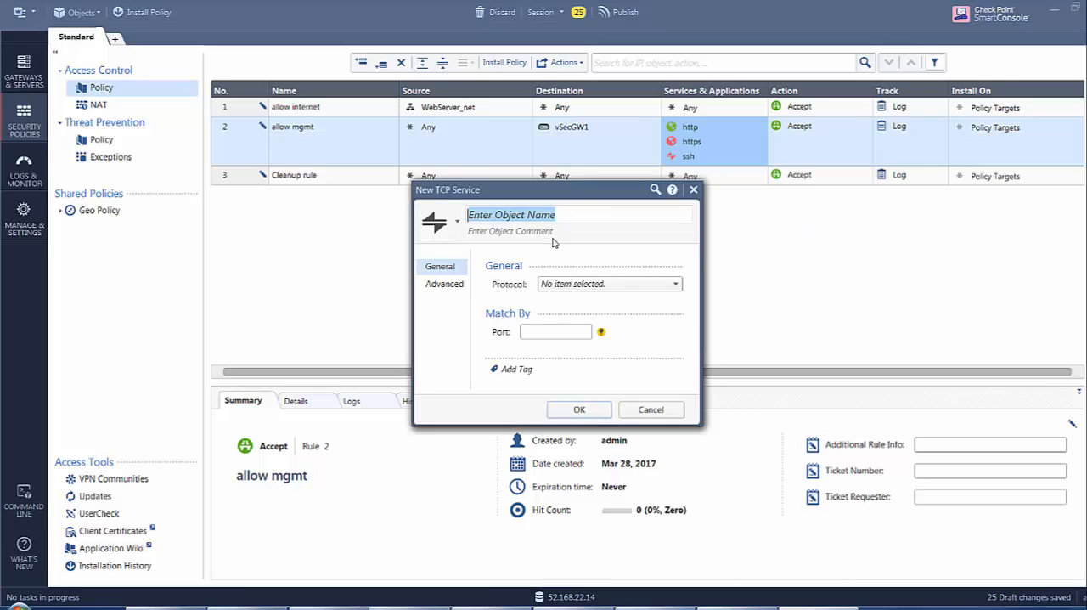
text(ps-ssh)
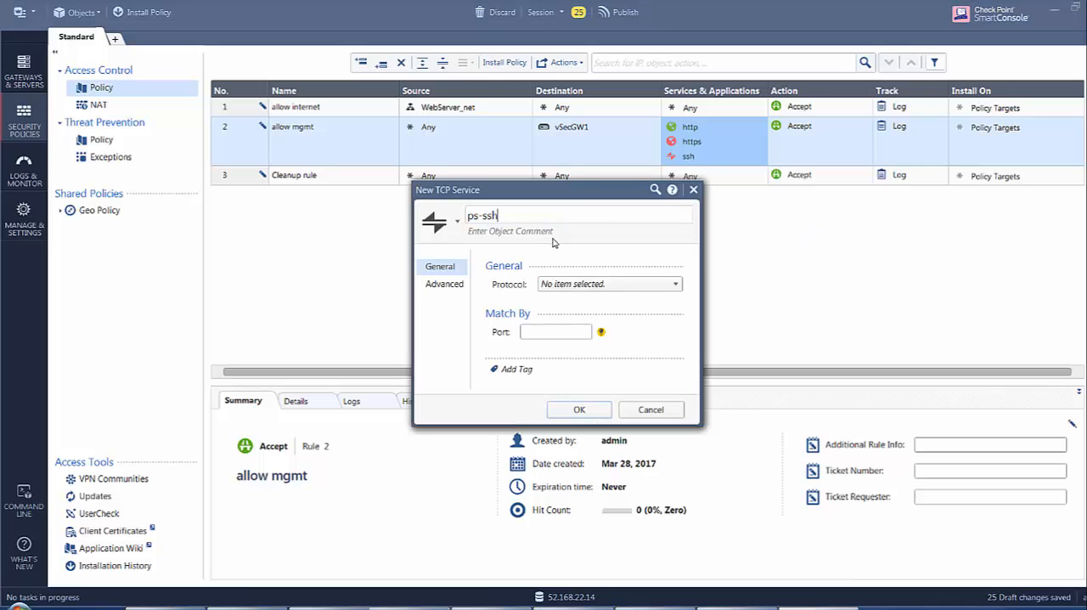
click(577, 331)
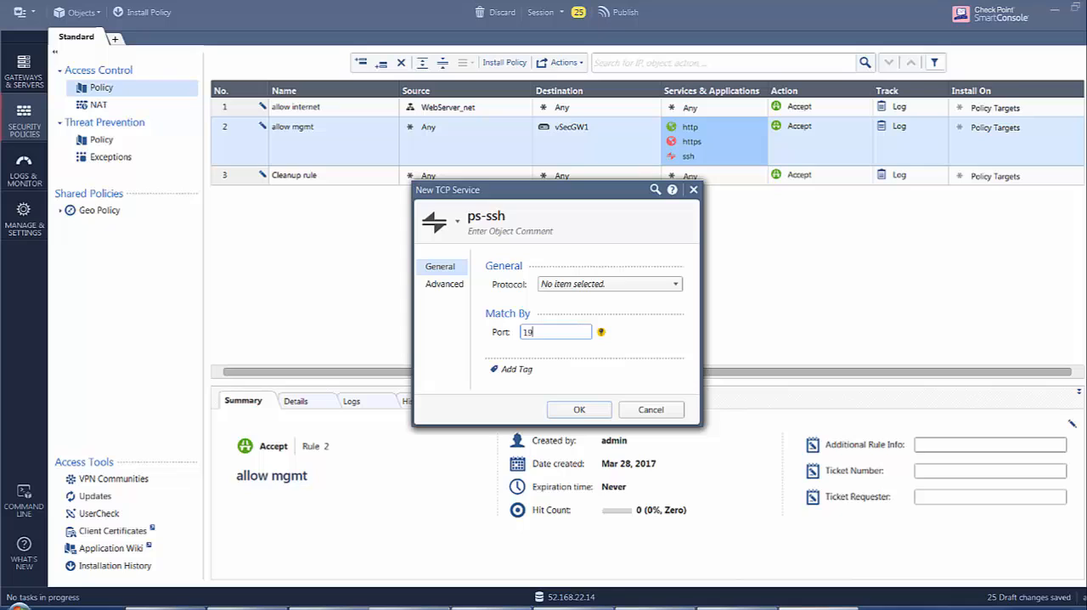
click(577, 410)
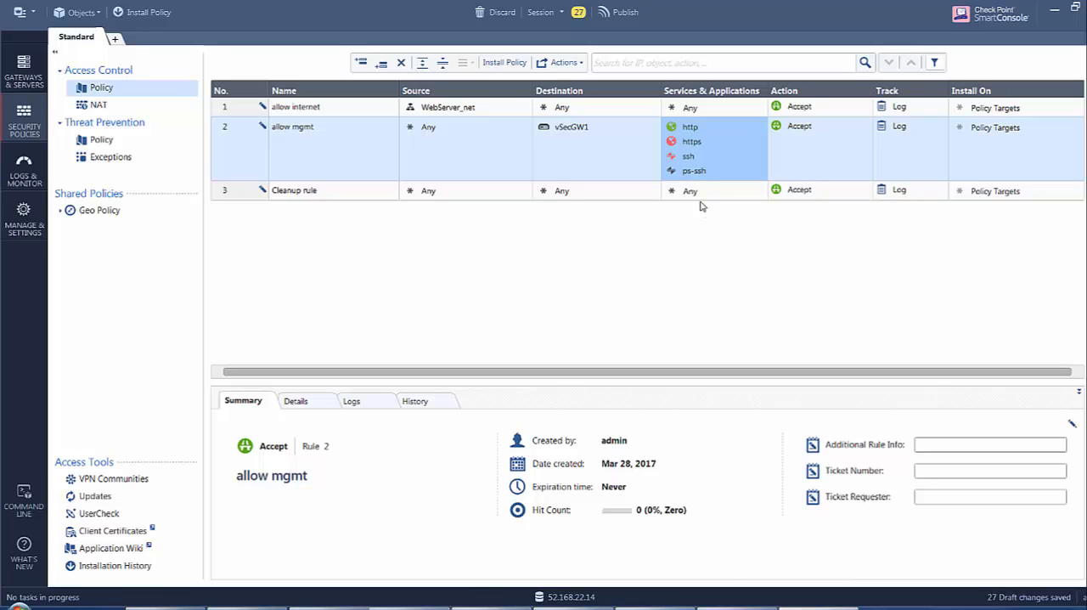
mouse_move(689, 177)
Add two new rules under Manual Lower Rules in the NAT policy.
click(98, 106)
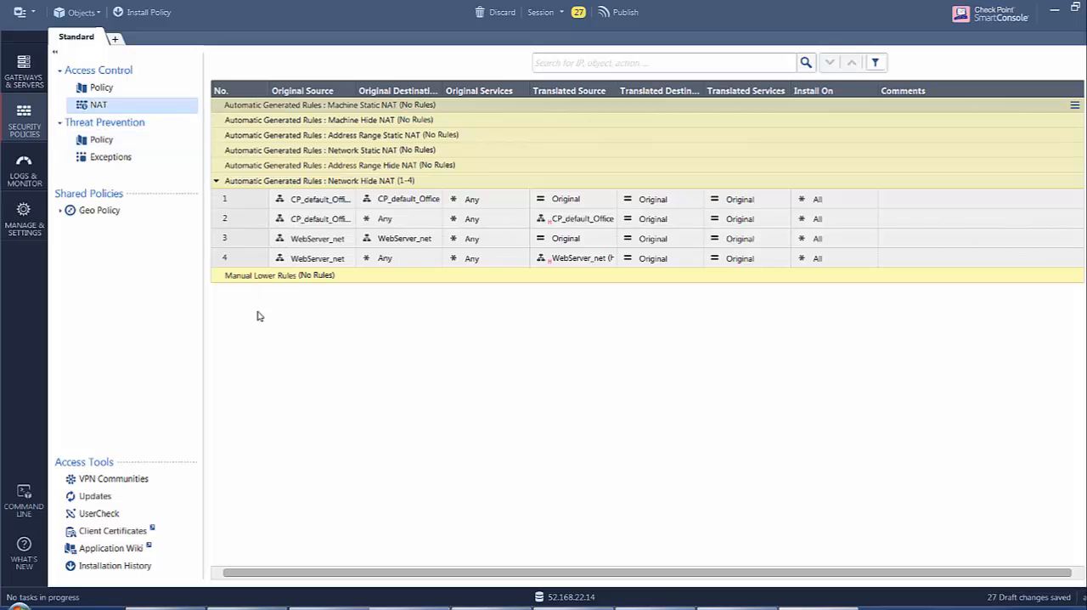
right_click(218, 280)
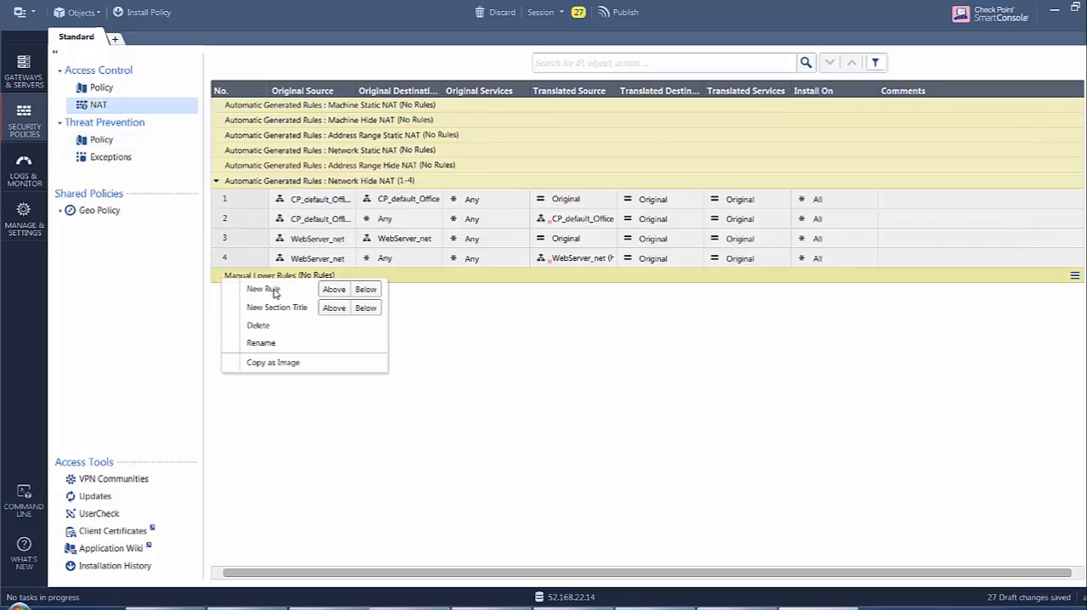
click(365, 289)
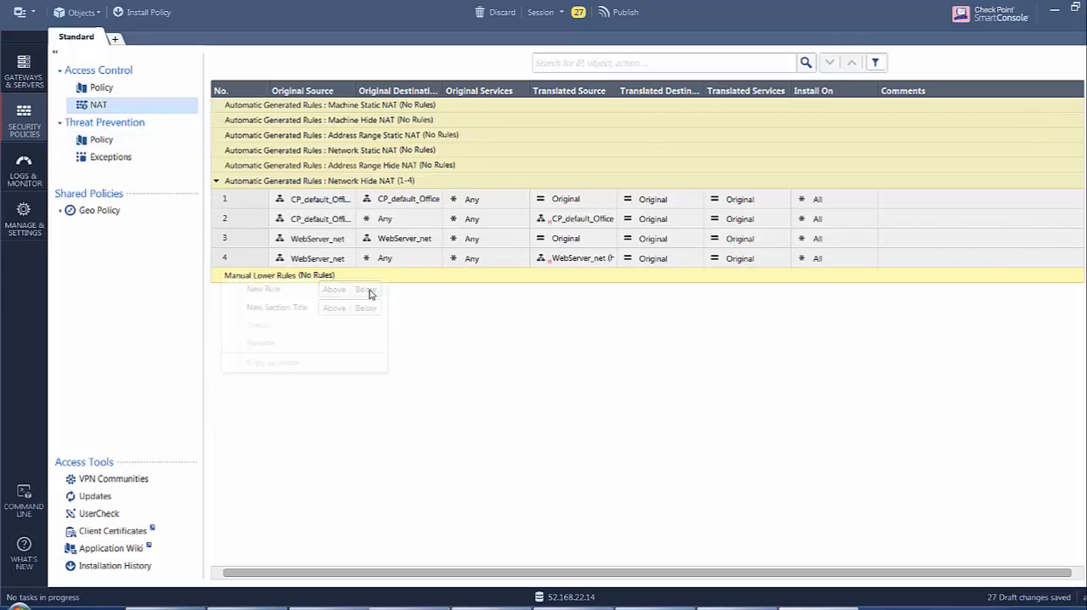
right_click(252, 299)
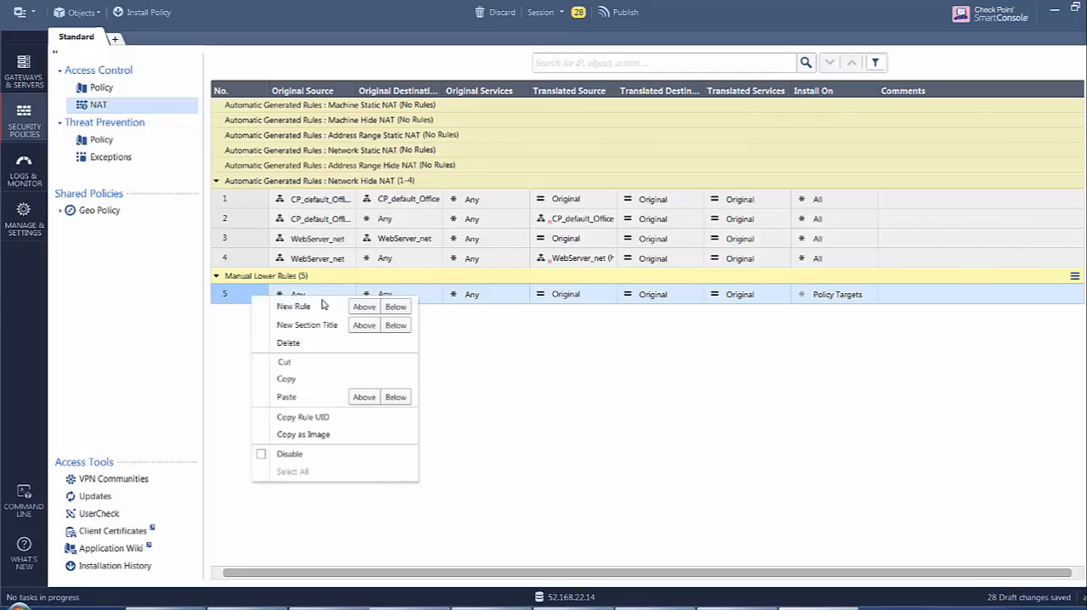
click(396, 306)
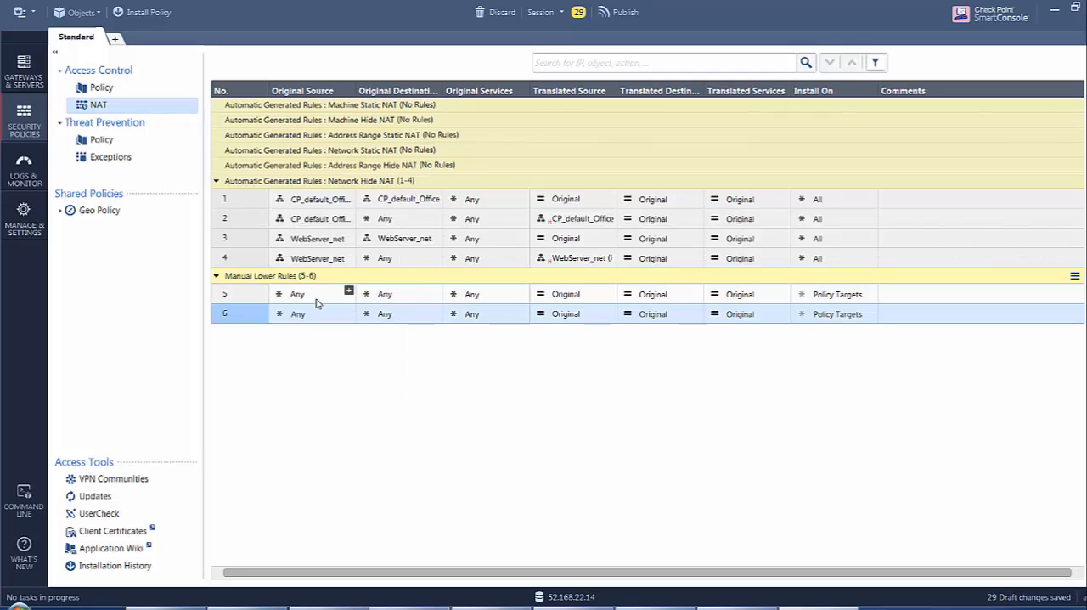
Set the original source of manual NAT rules 5 and 6 to All_Internet.
click(349, 291)
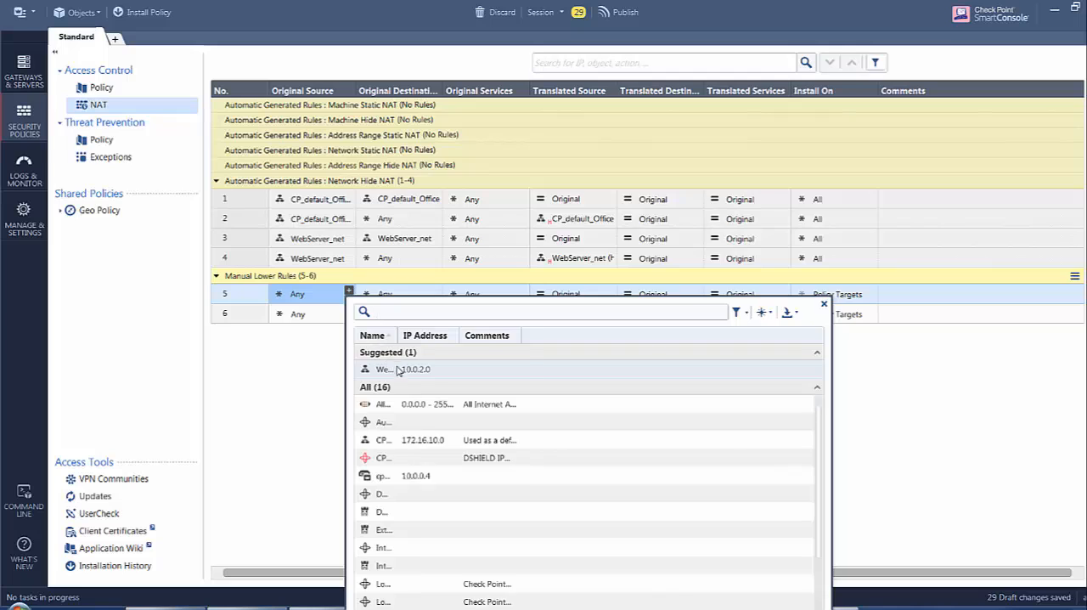
click(409, 411)
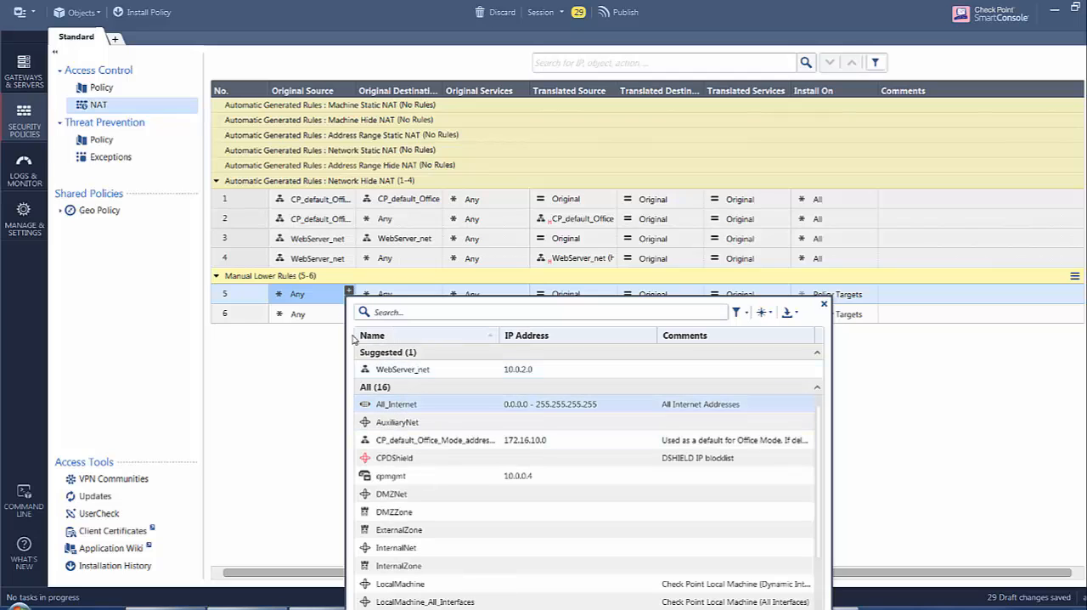
click(394, 408)
drag(309, 296, 309, 315)
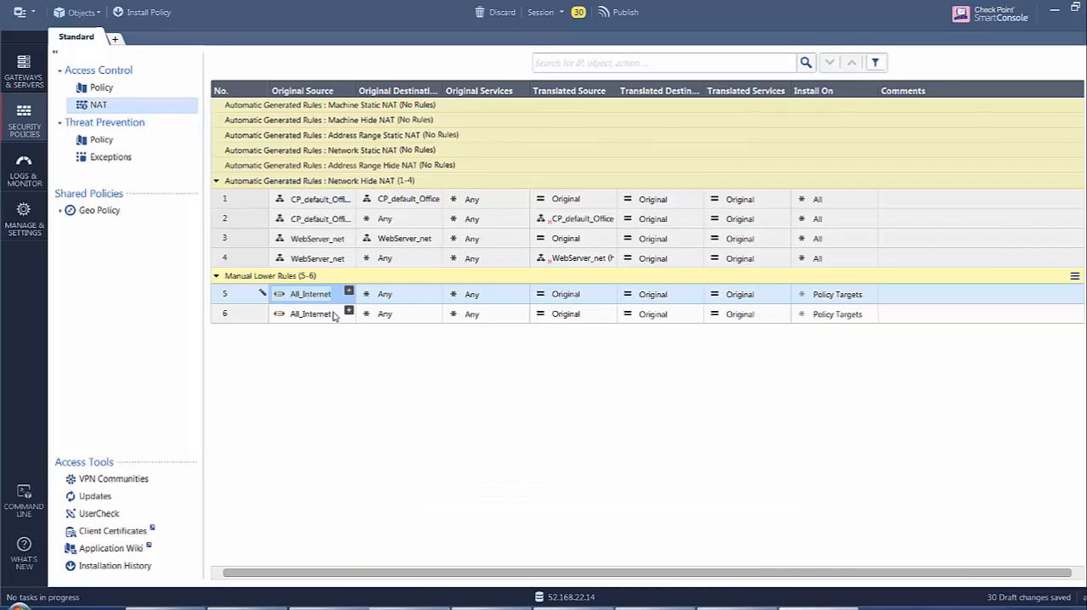
Set the original destination of NAT rules 5 and 6 to the vSecGW1 gateway.
click(436, 296)
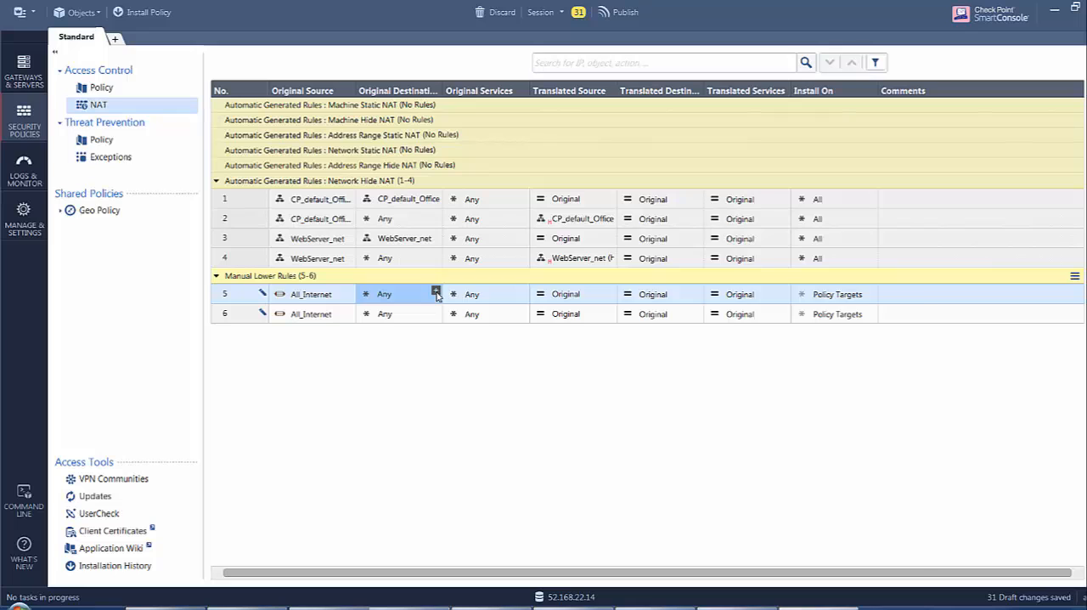
click(436, 293)
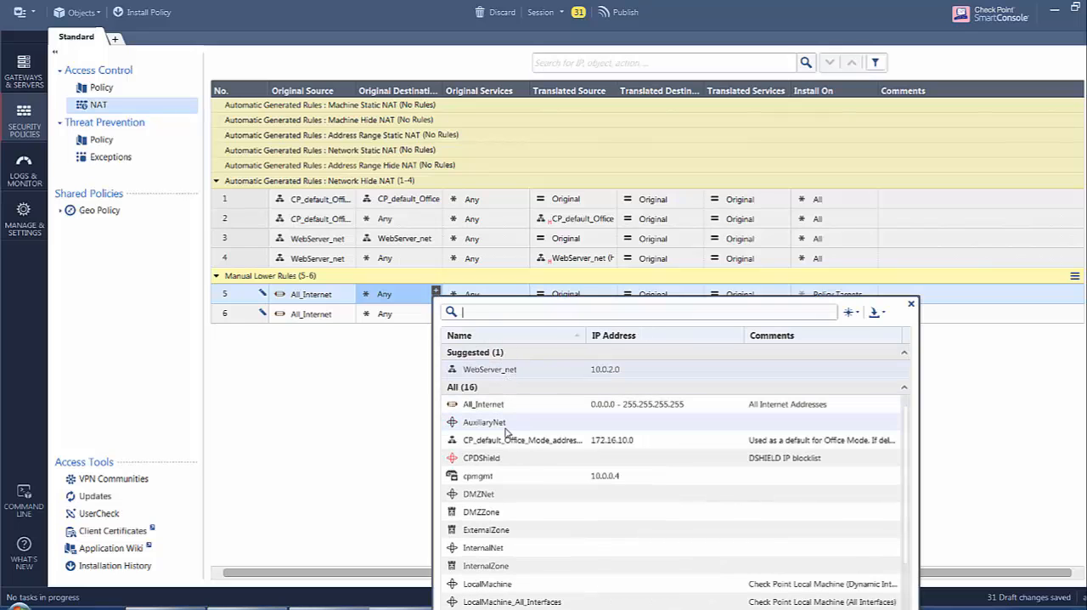
scroll(524, 467, down, 2)
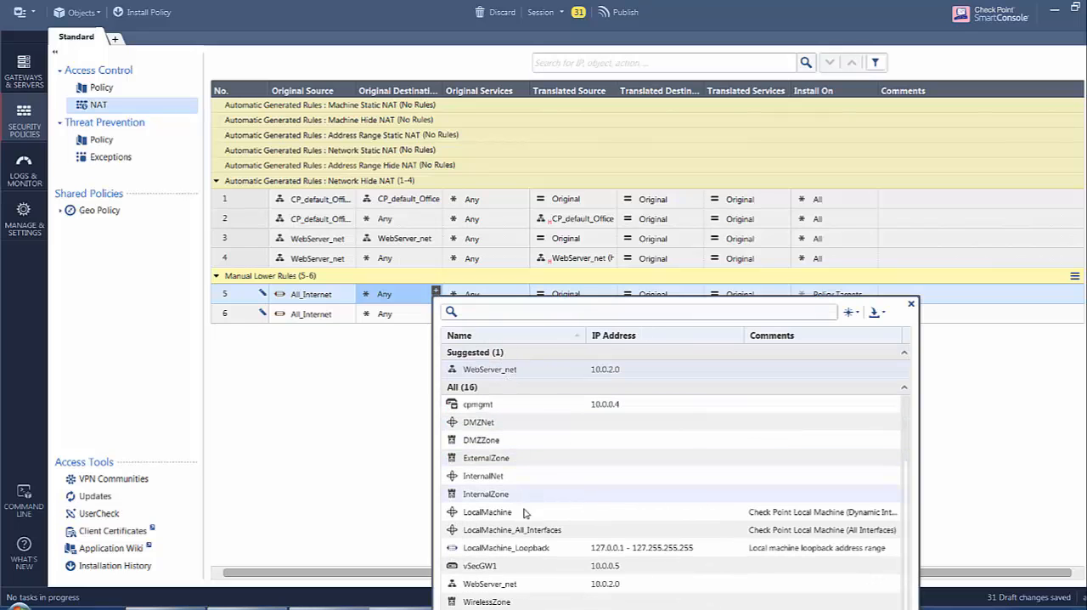
click(497, 566)
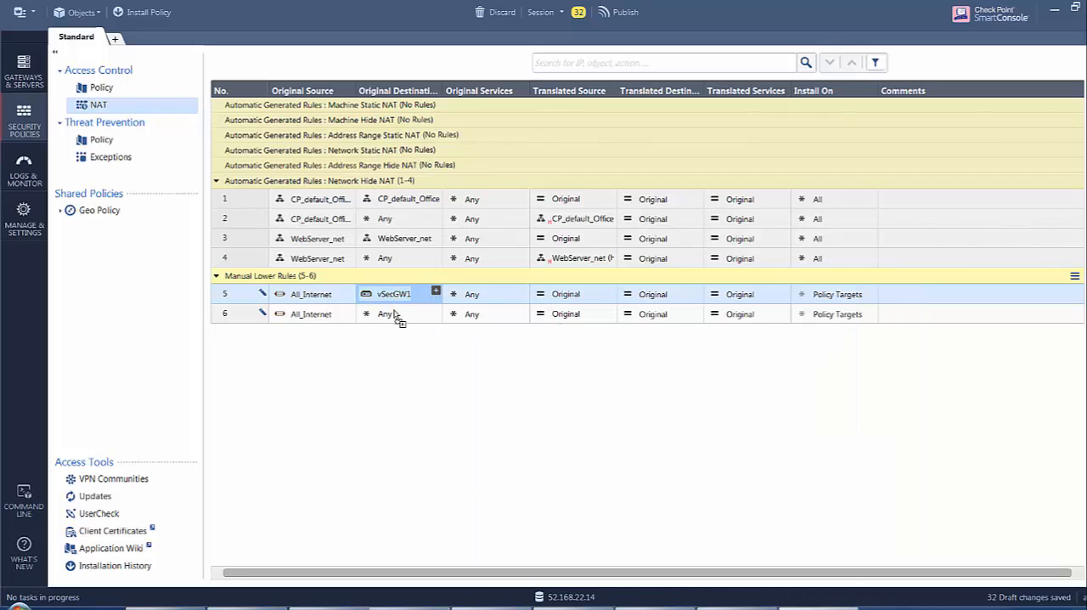
drag(396, 314, 395, 315)
Set the original service of NAT rule 5 to http.
click(522, 291)
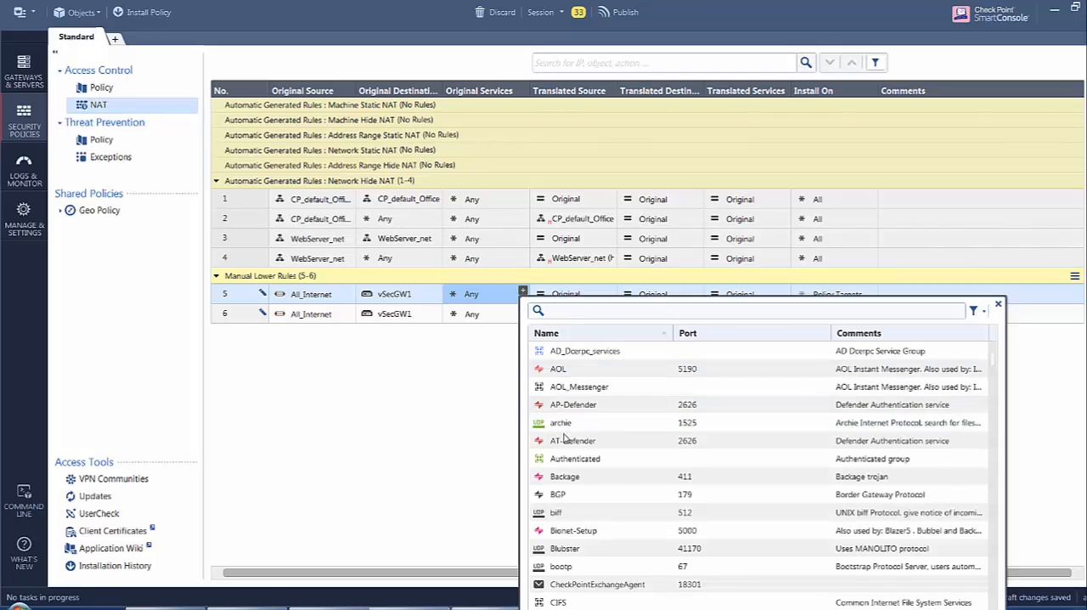
text(http)
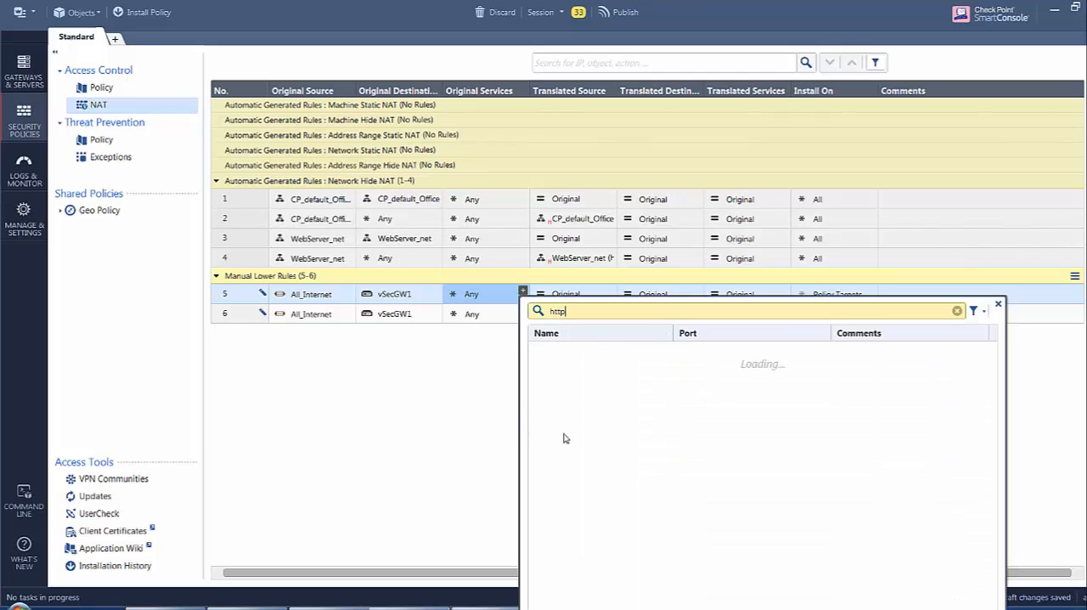
click(549, 395)
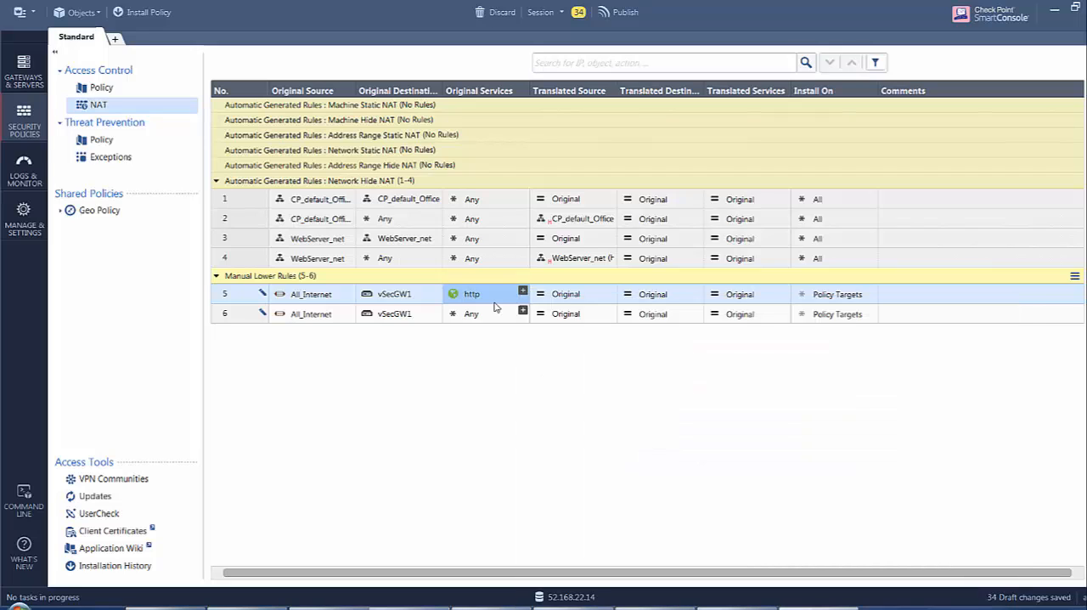
mouse_move(463, 296)
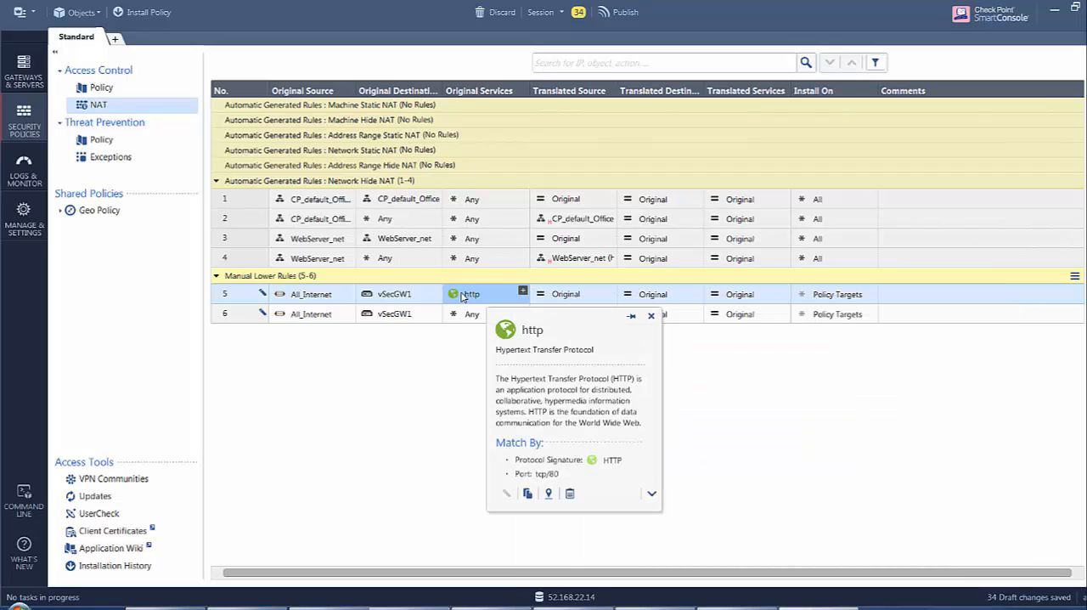
Start a new host object named webserver for the translated destination of NAT rule 5.
click(696, 291)
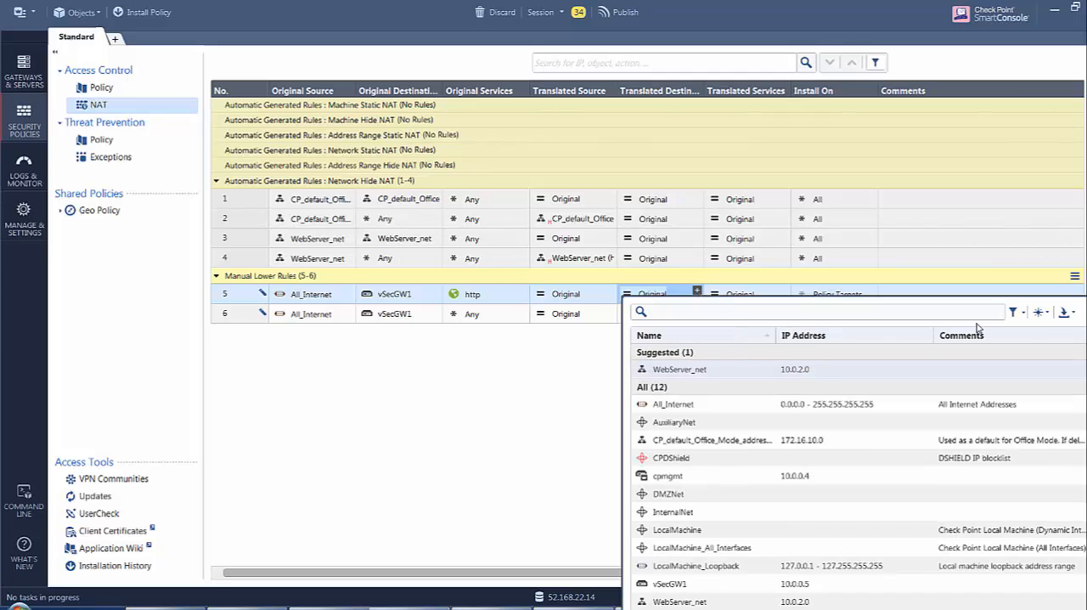
click(1041, 315)
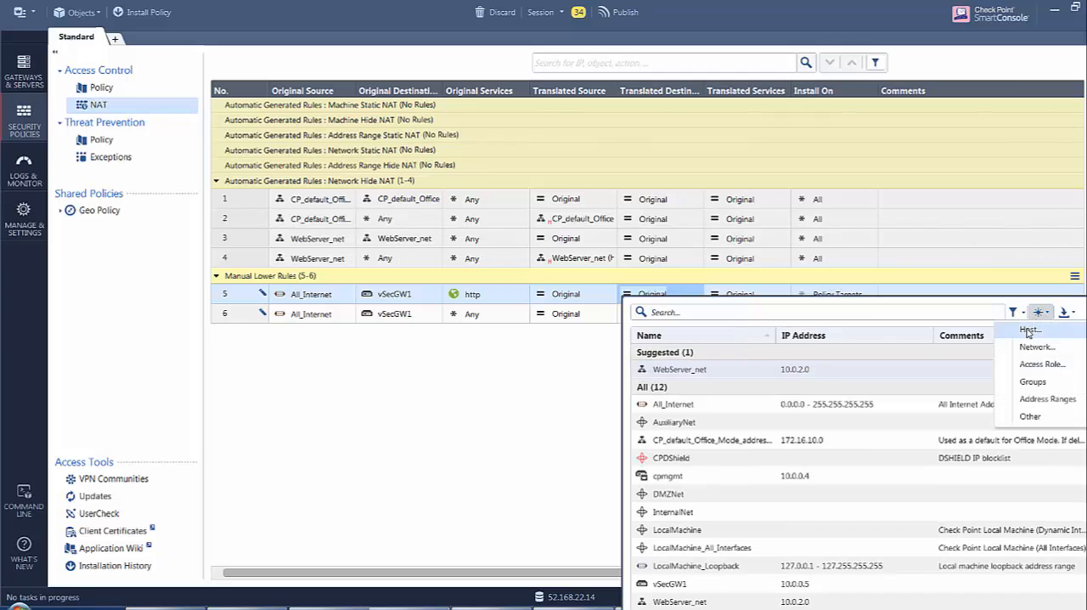
click(1029, 333)
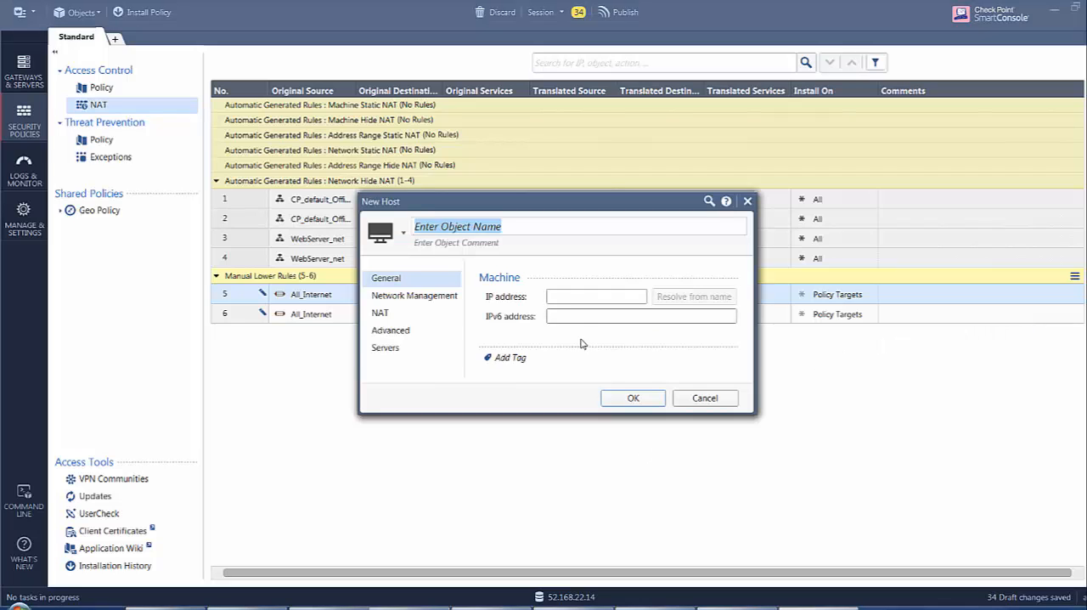
text(web)
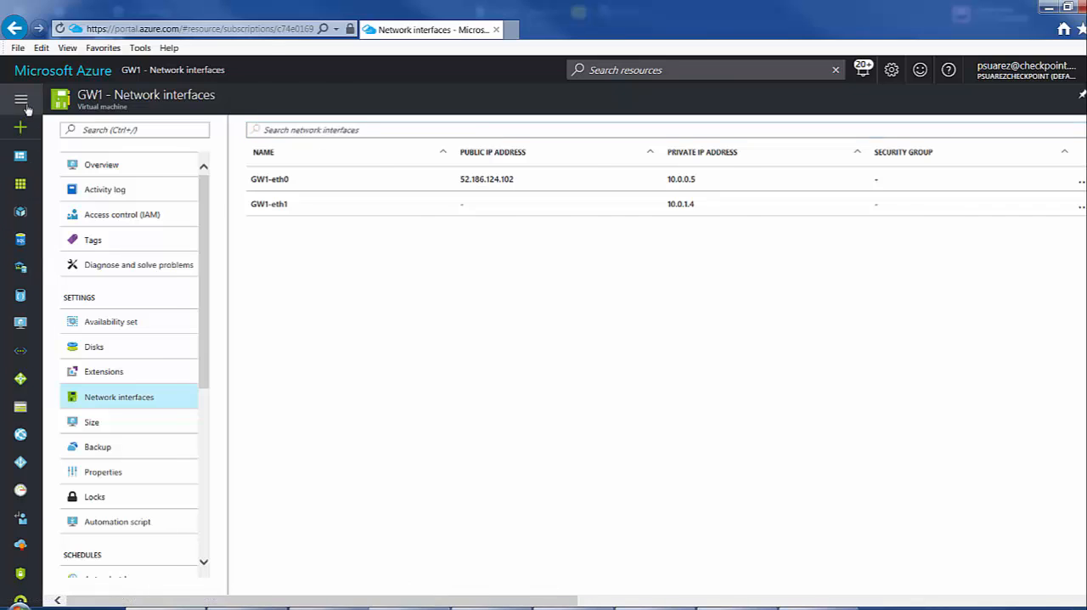
Switch to the Azure portal and look up the private IP address of the webserver virtual machine's network interface.
click(20, 97)
click(68, 330)
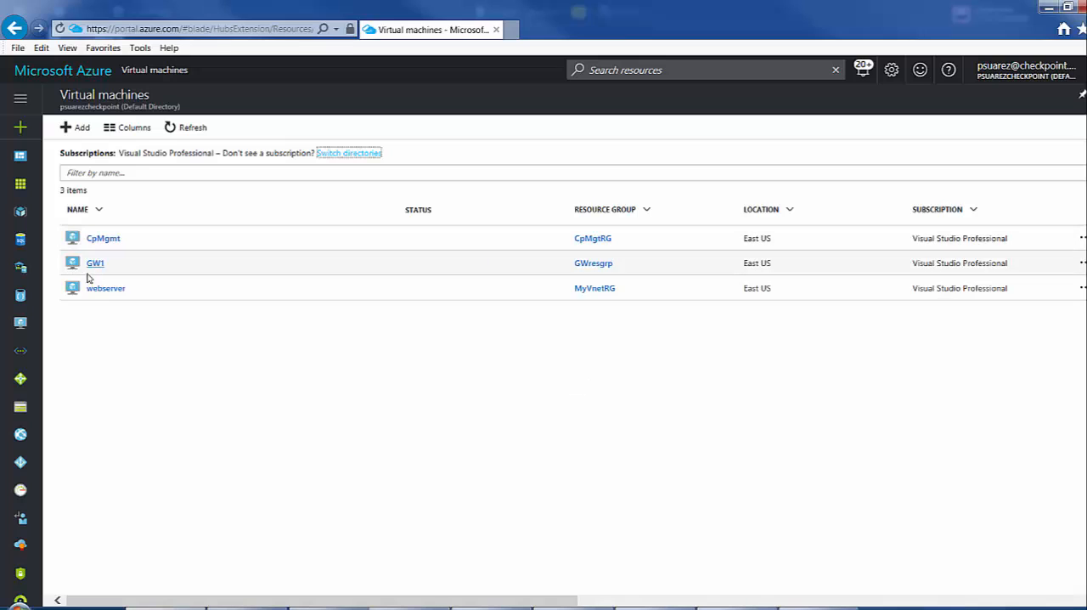
click(105, 289)
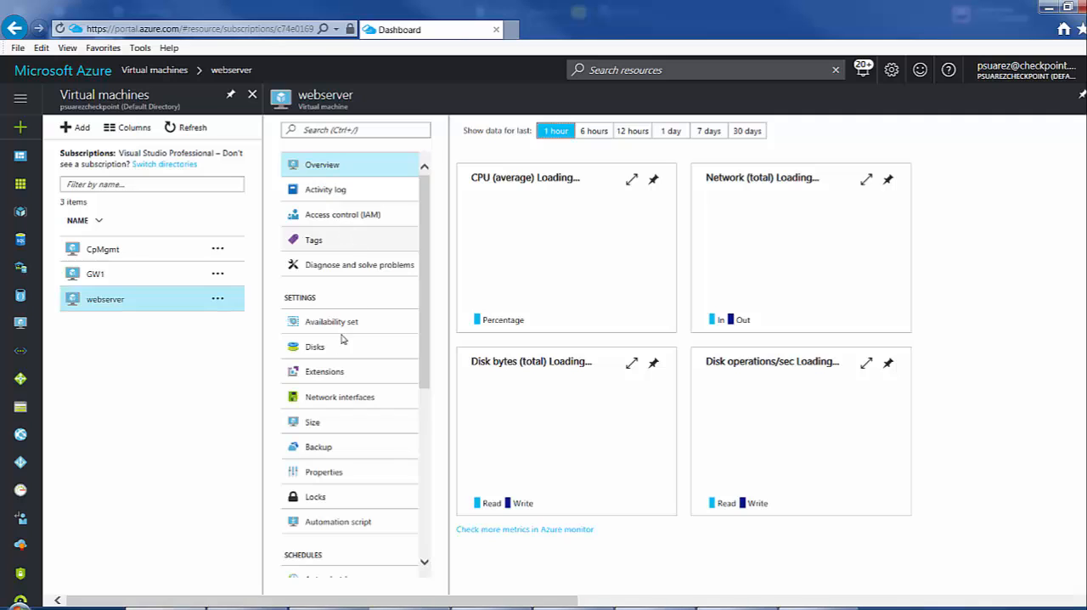
click(341, 402)
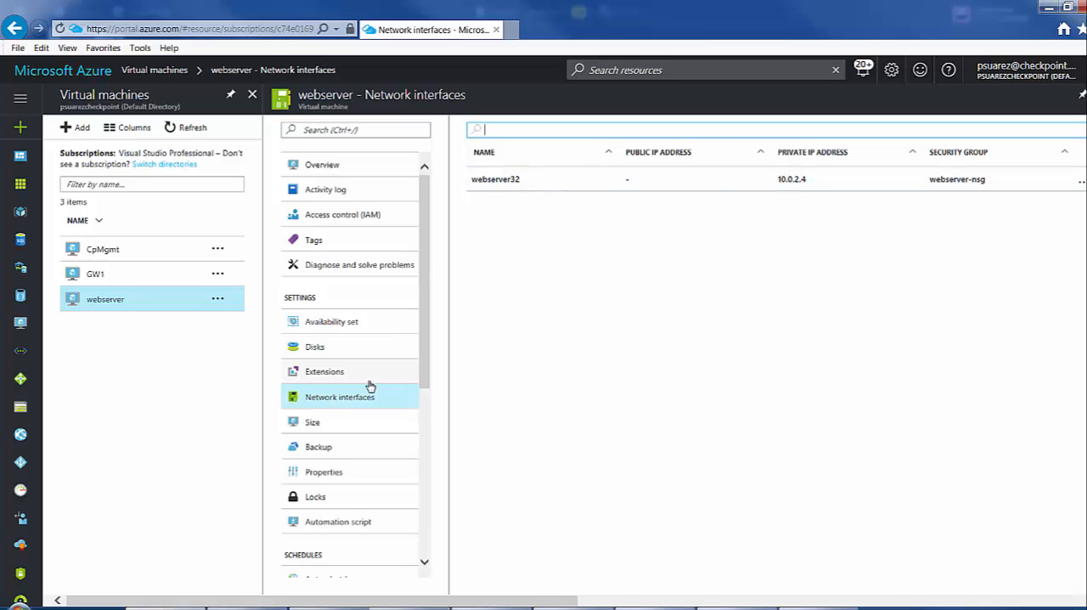
click(347, 402)
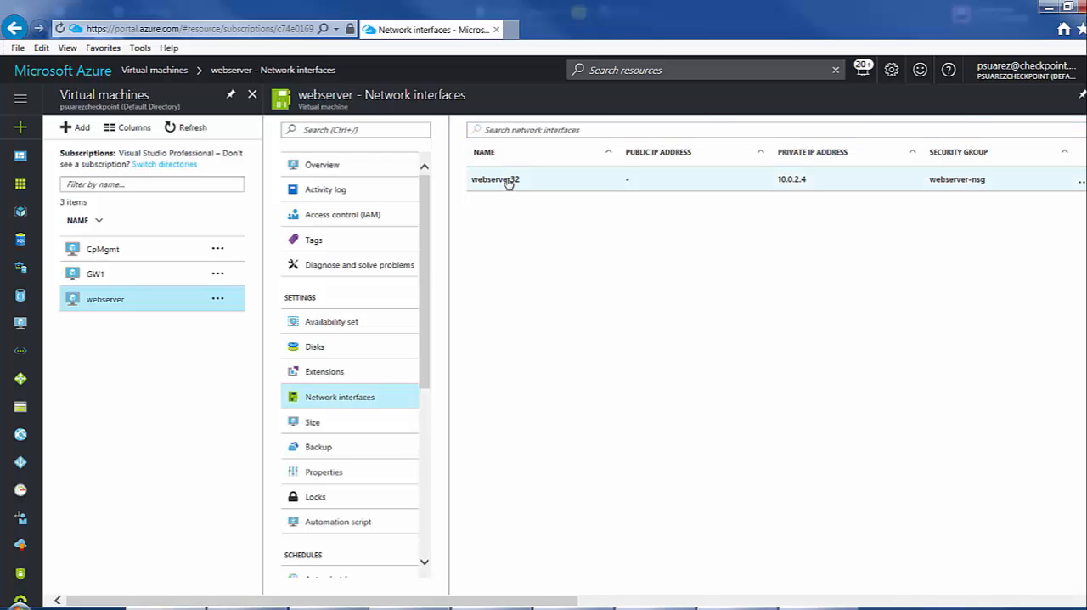
click(507, 180)
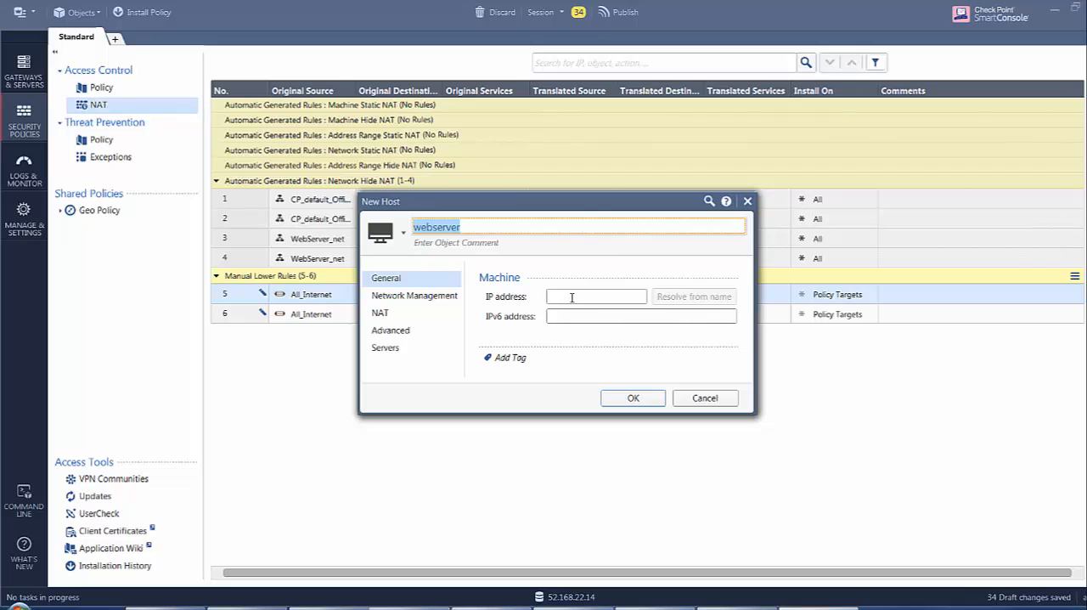
Back in SmartConsole, save the webserver host with IP address 10.0.2.4 and copy it to rule 6's translated destination.
click(572, 298)
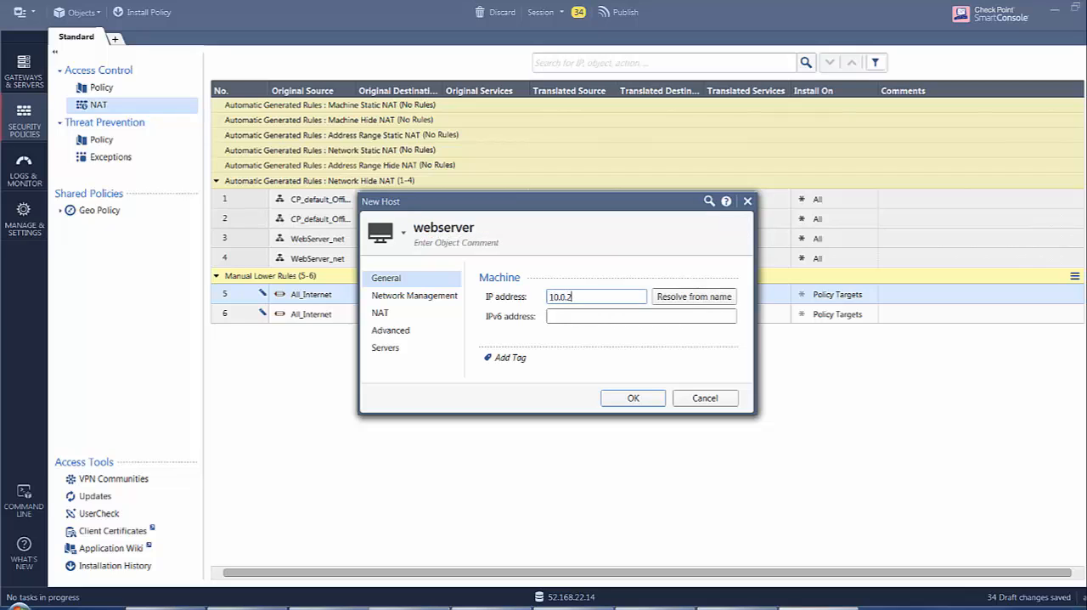
click(619, 399)
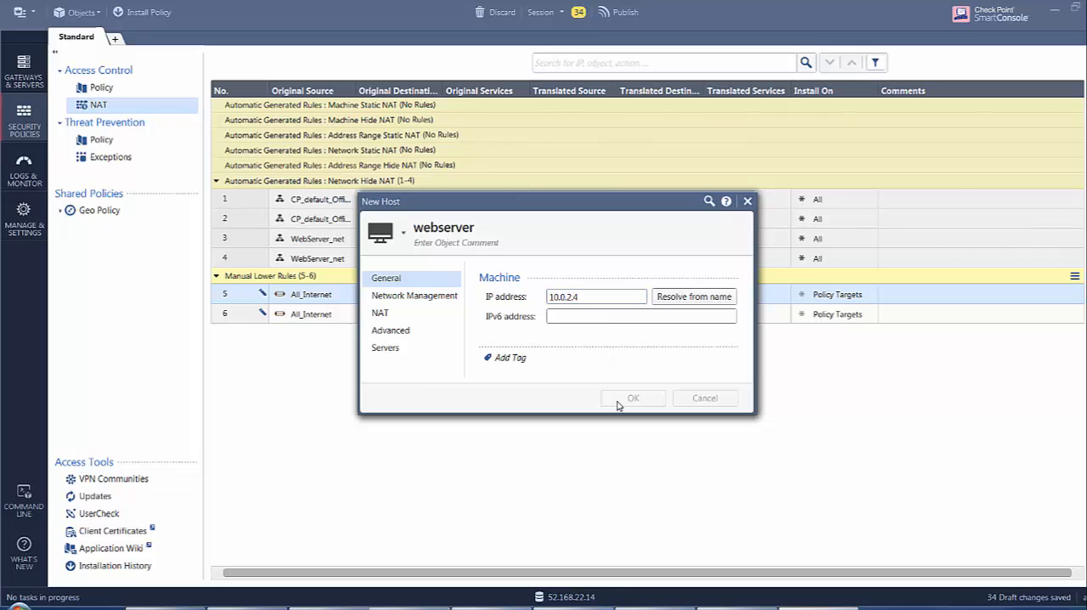
drag(660, 296, 664, 317)
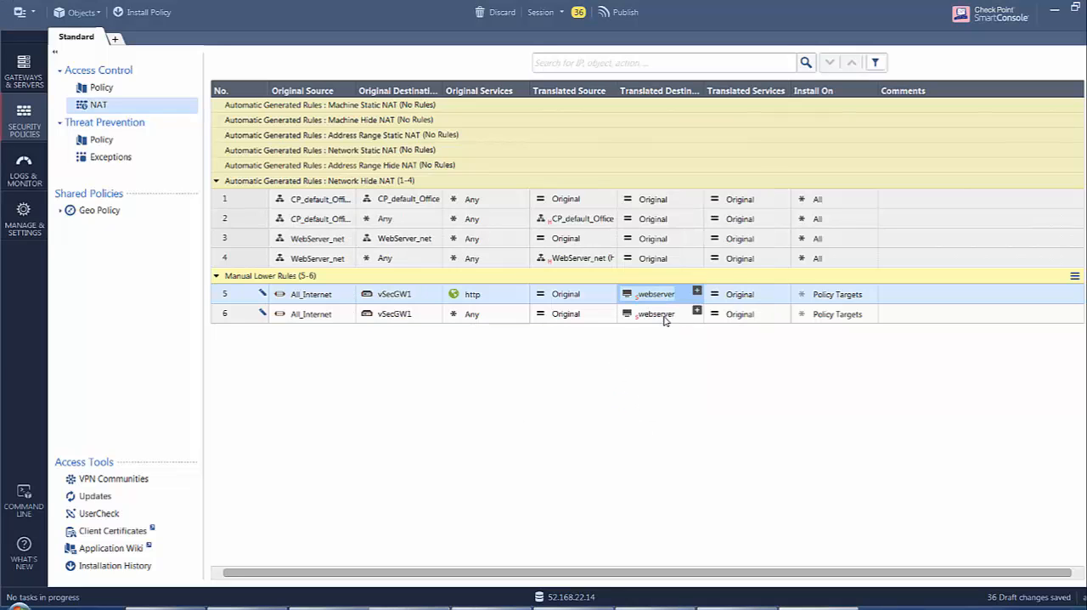
Set the original service of NAT rule 6 to ps-ssh and its translated service to ssh.
click(523, 311)
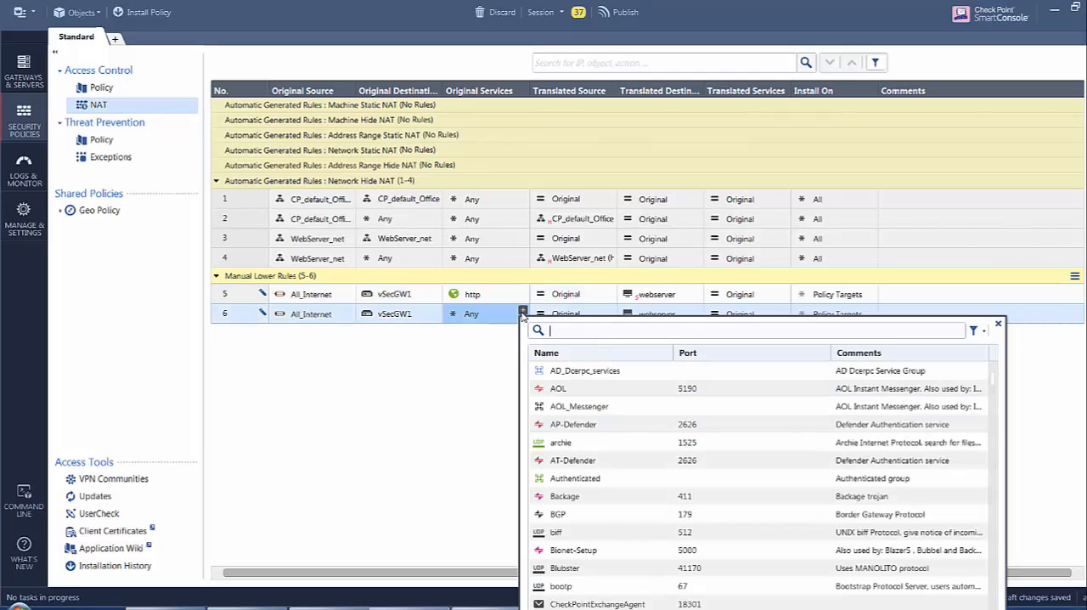
text(ps)
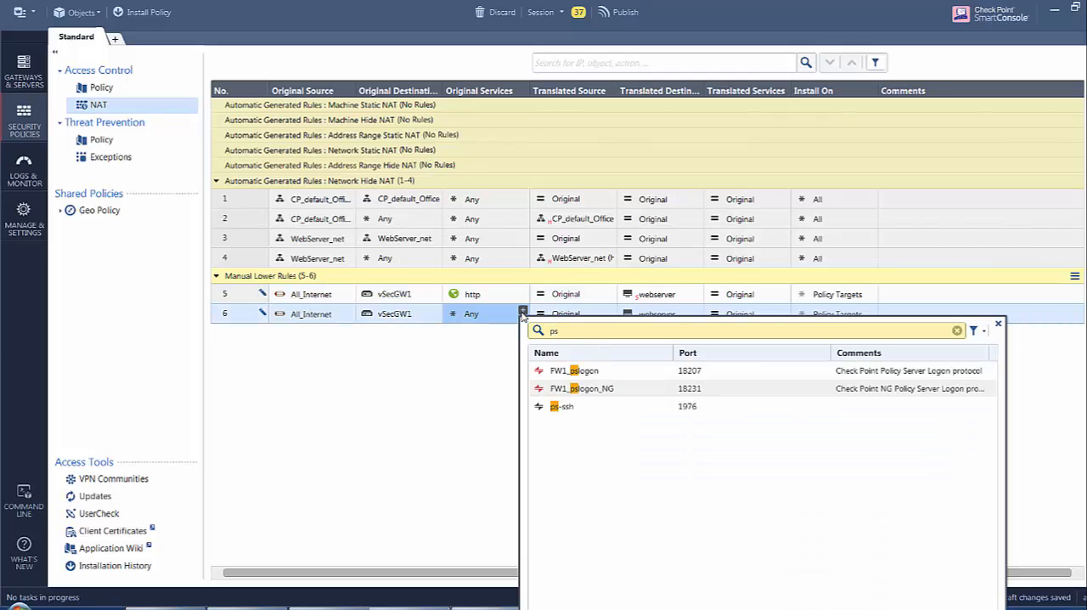
click(557, 406)
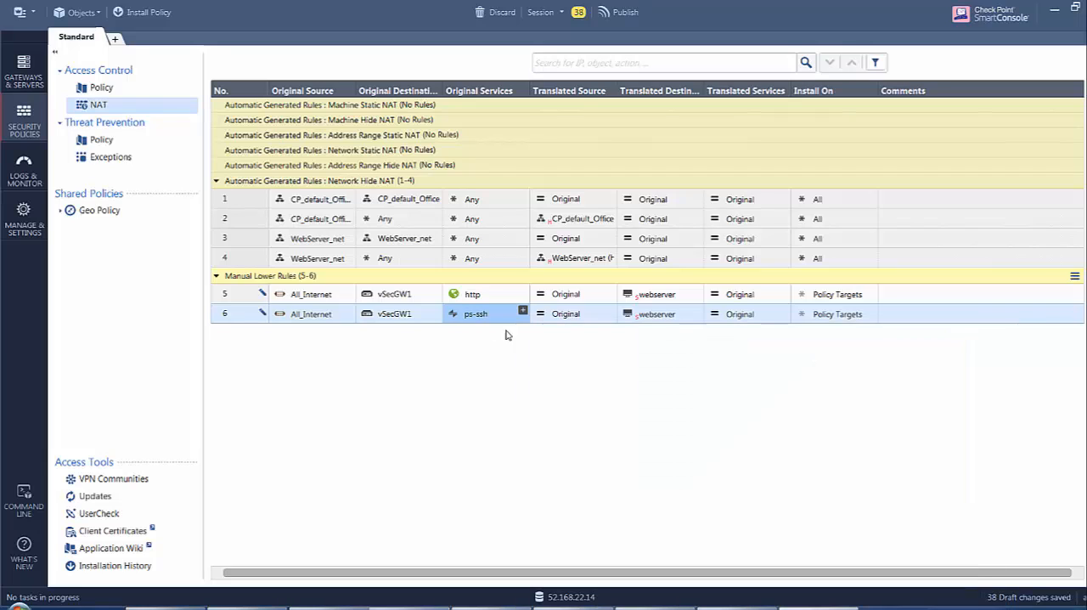
mouse_move(482, 316)
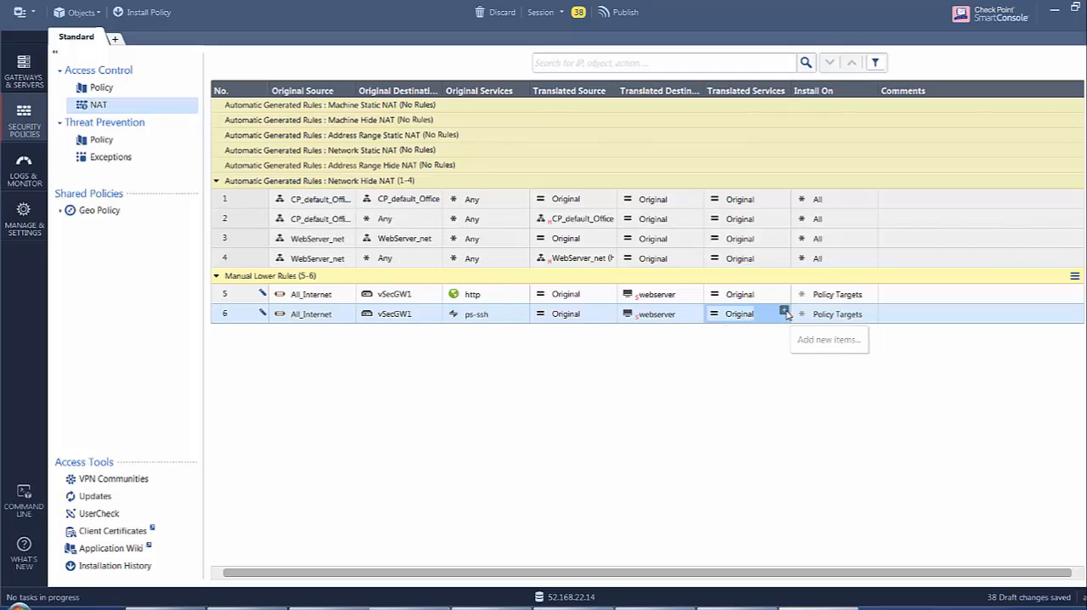
click(784, 314)
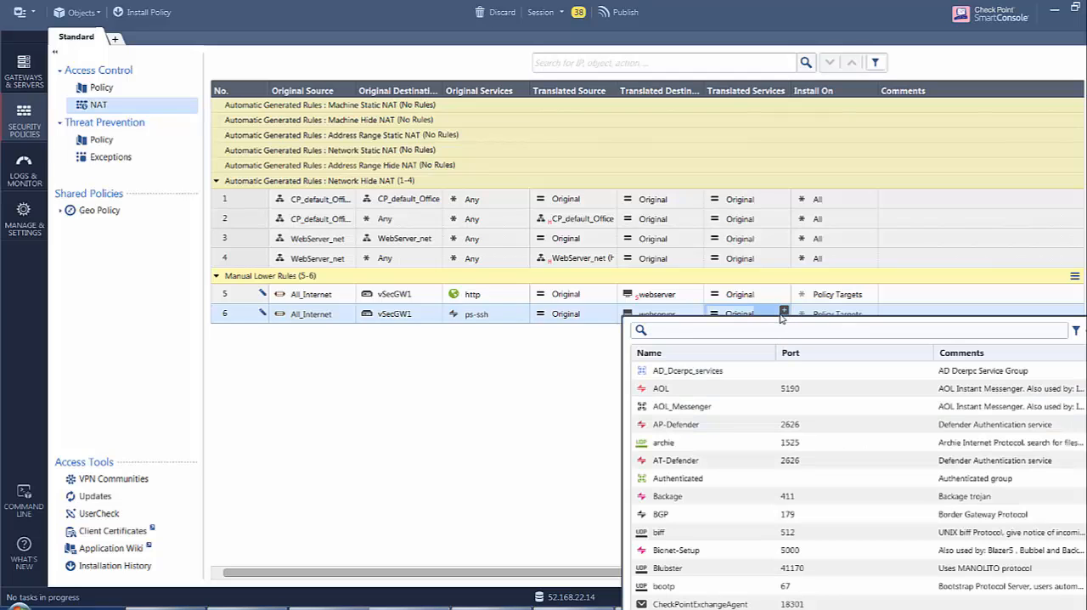
text(ssh)
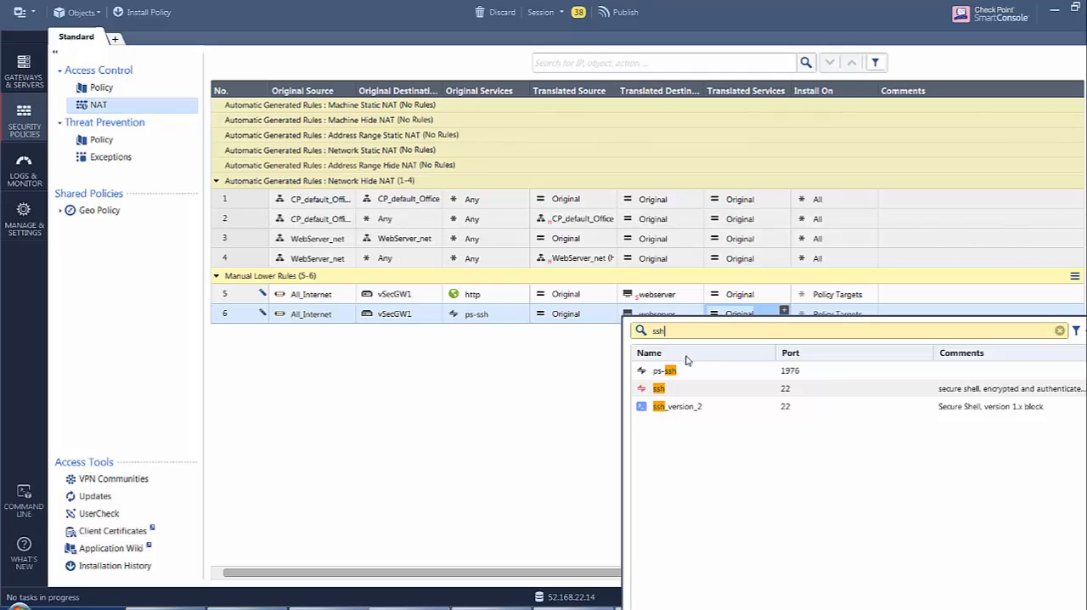
click(643, 390)
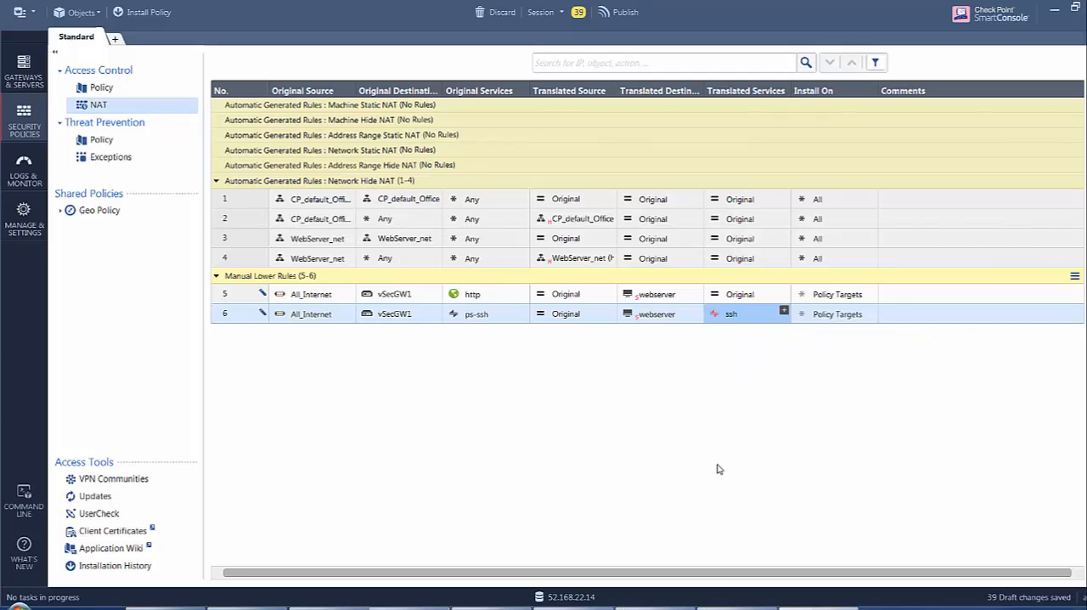
Open the access control policy, switch to the network diagram in Paint and undo the last change to its vSEC gateway icons.
click(101, 90)
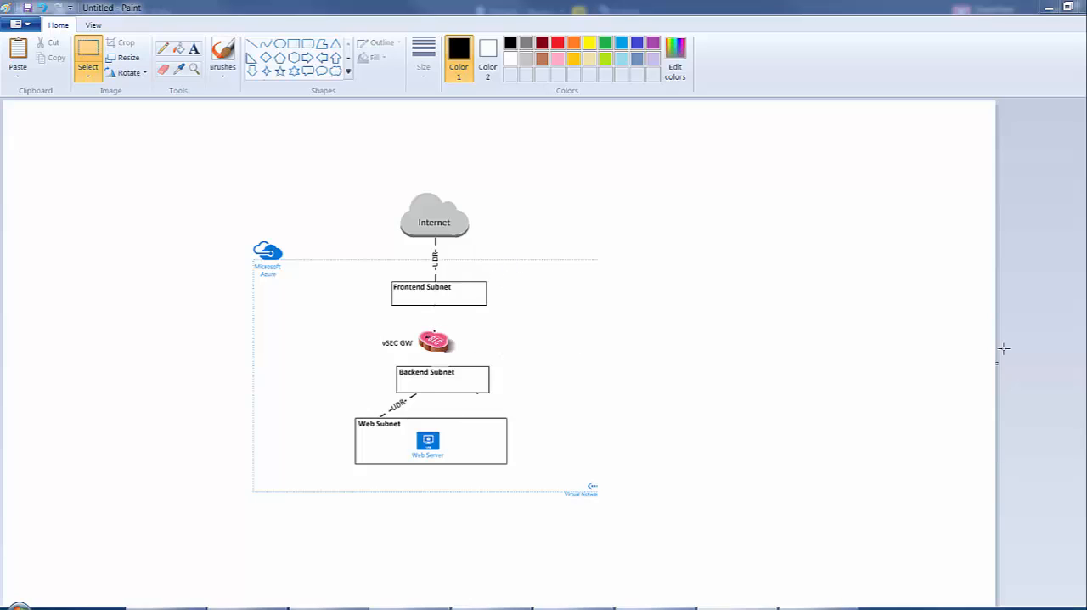
key(ctrl+z)
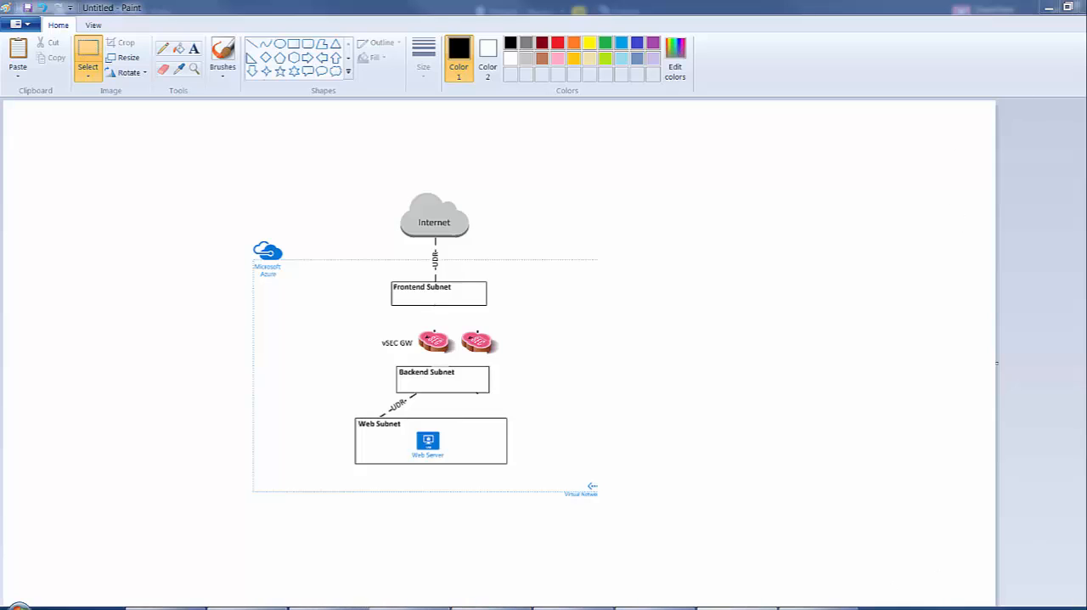
Look up GW1's public IP address under its network interfaces in the Azure portal and open 52.186.124.102 in Chrome.
click(185, 608)
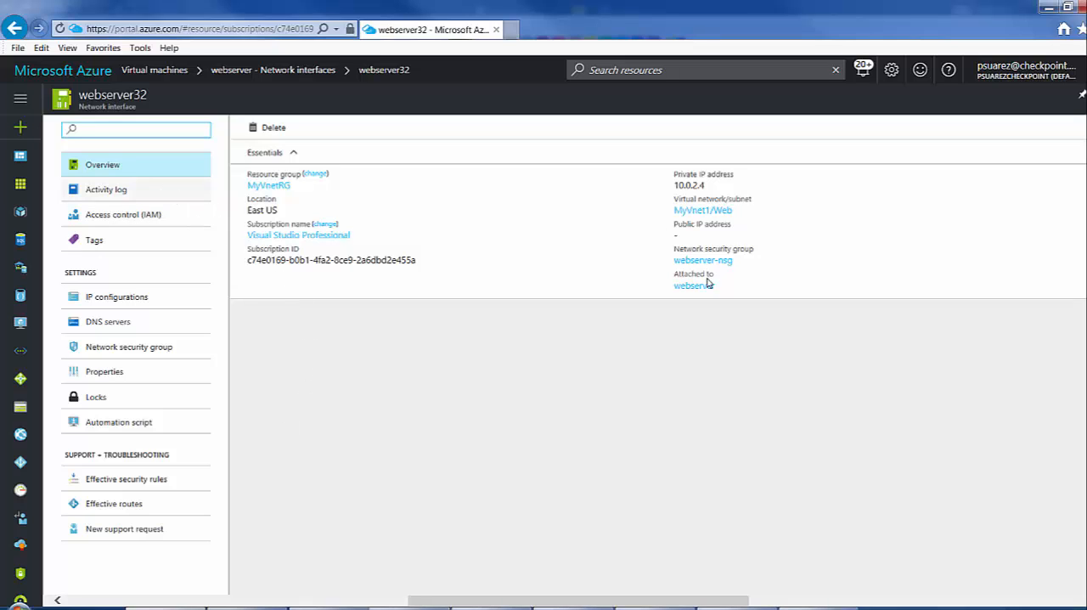
click(739, 608)
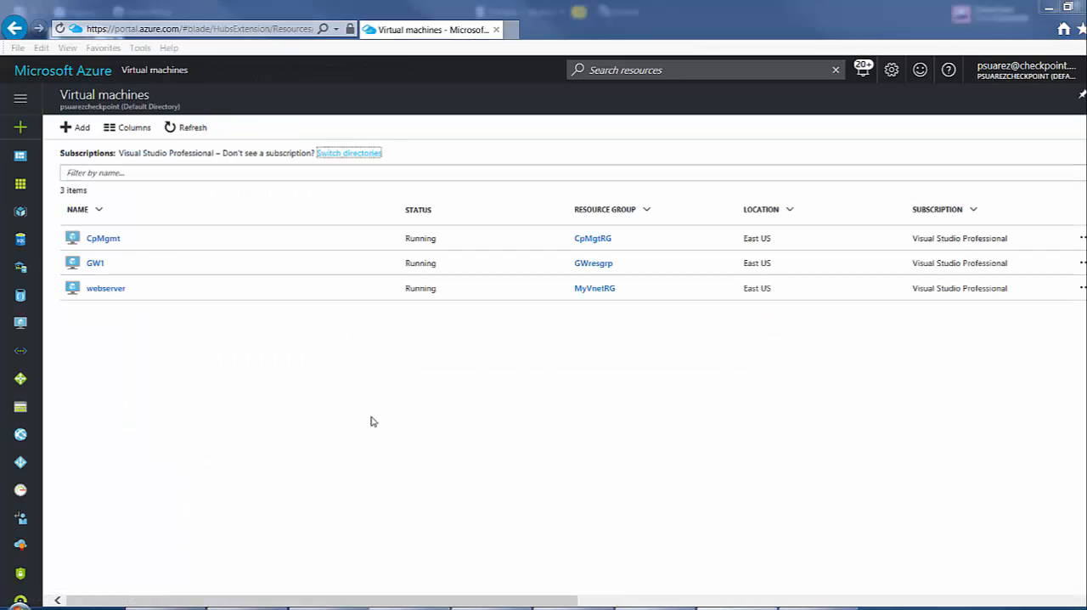
click(93, 265)
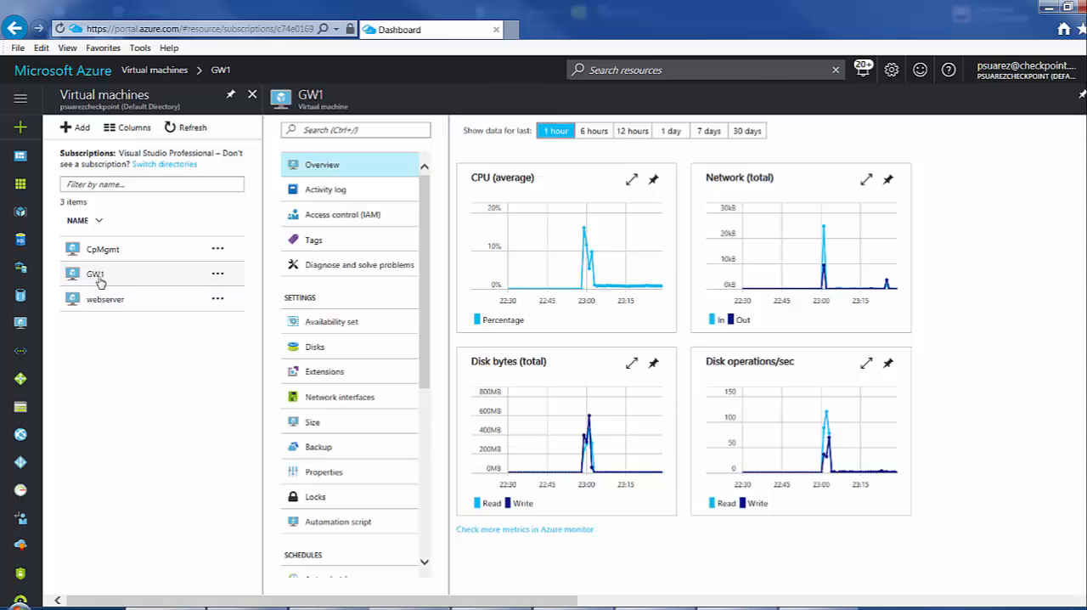
click(358, 401)
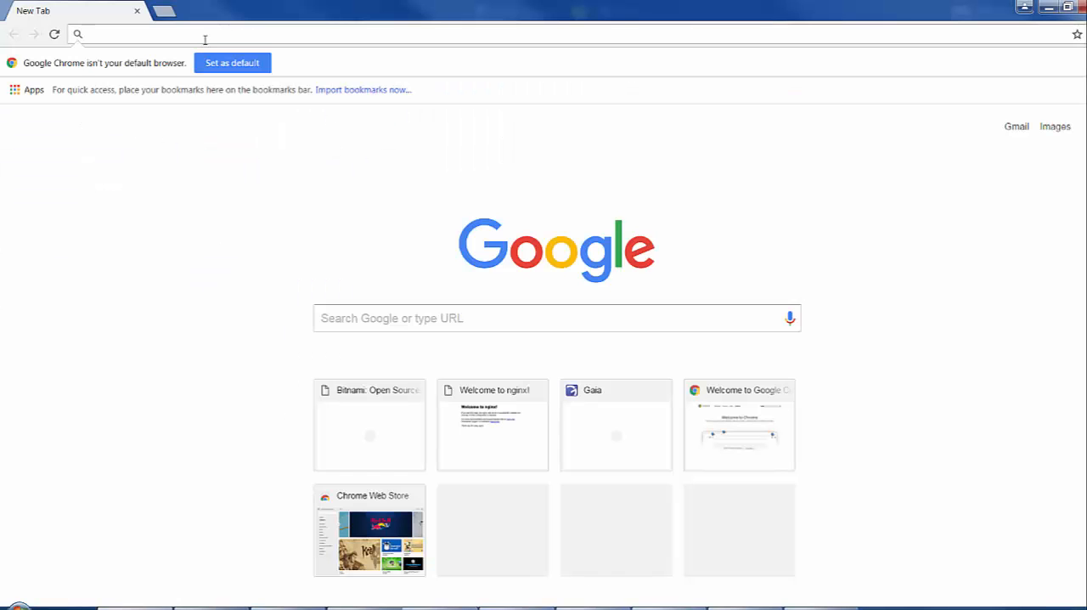
text(52.186.124.102)
key(Return)
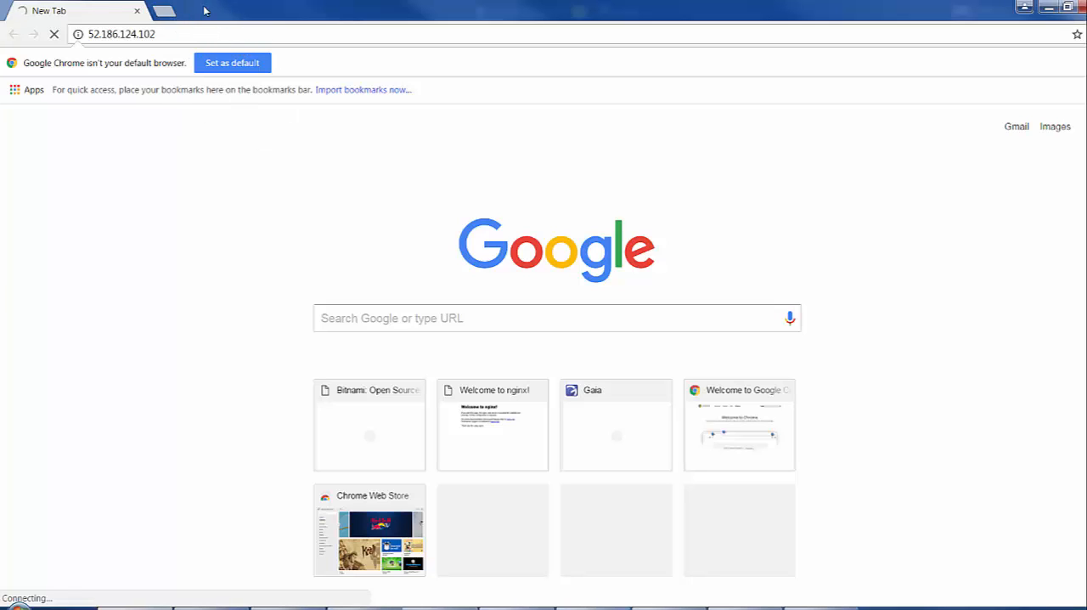
Switch back to SmartConsole, return to the security policies and install the Standard policy.
click(1050, 7)
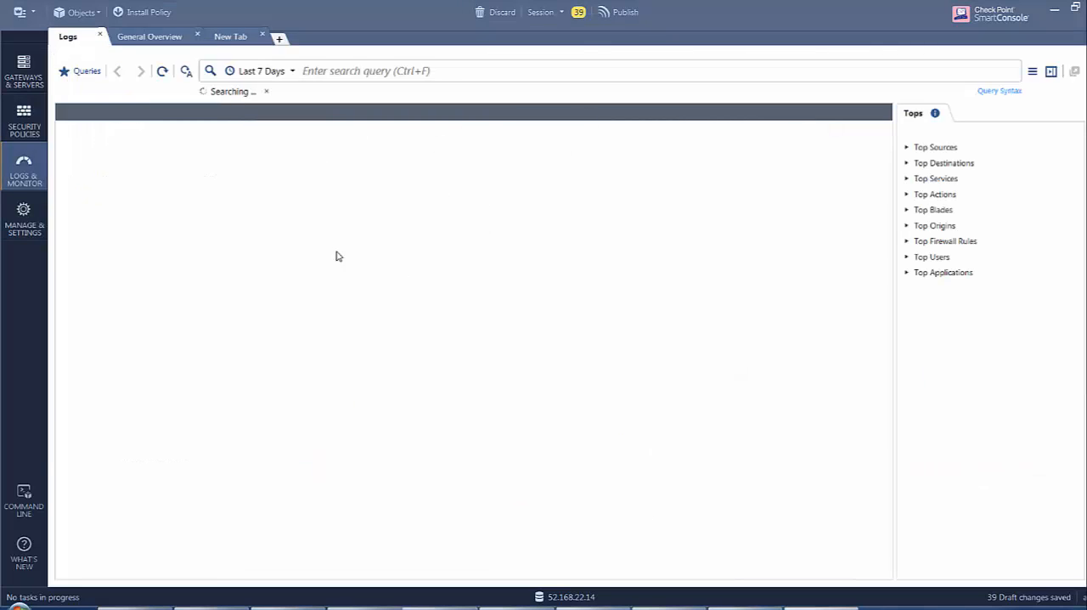
click(31, 127)
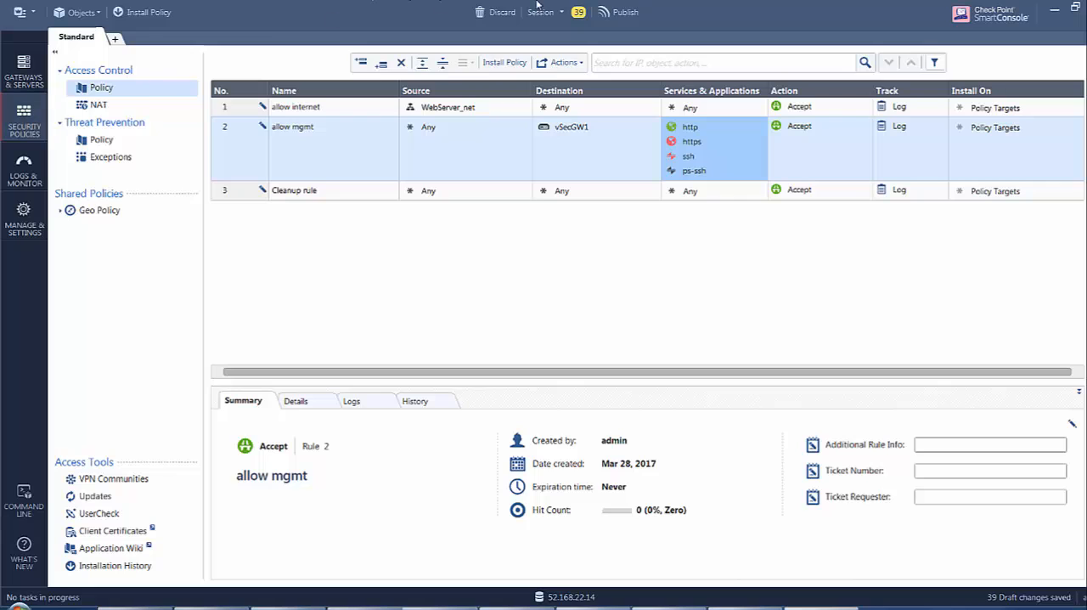
click(144, 12)
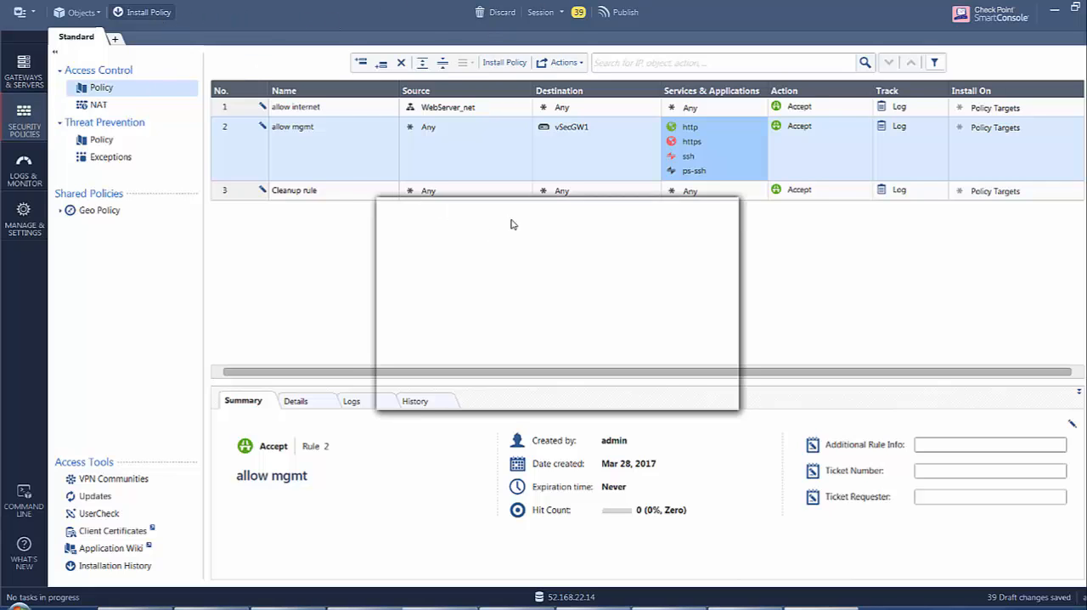
click(627, 390)
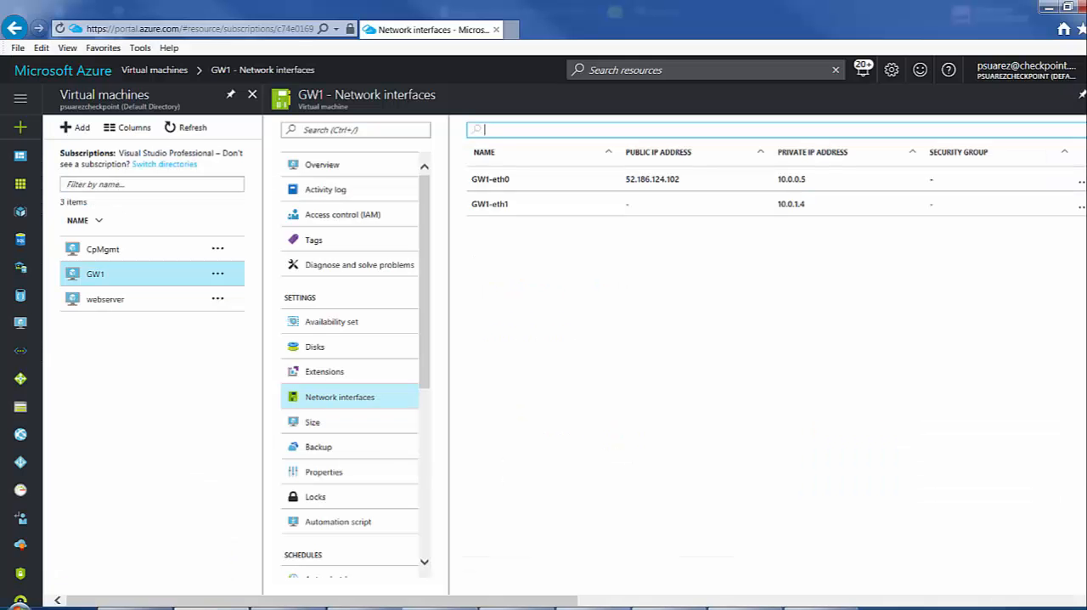
In the Azure portal, open the route tables list and start adding a new route table.
click(20, 98)
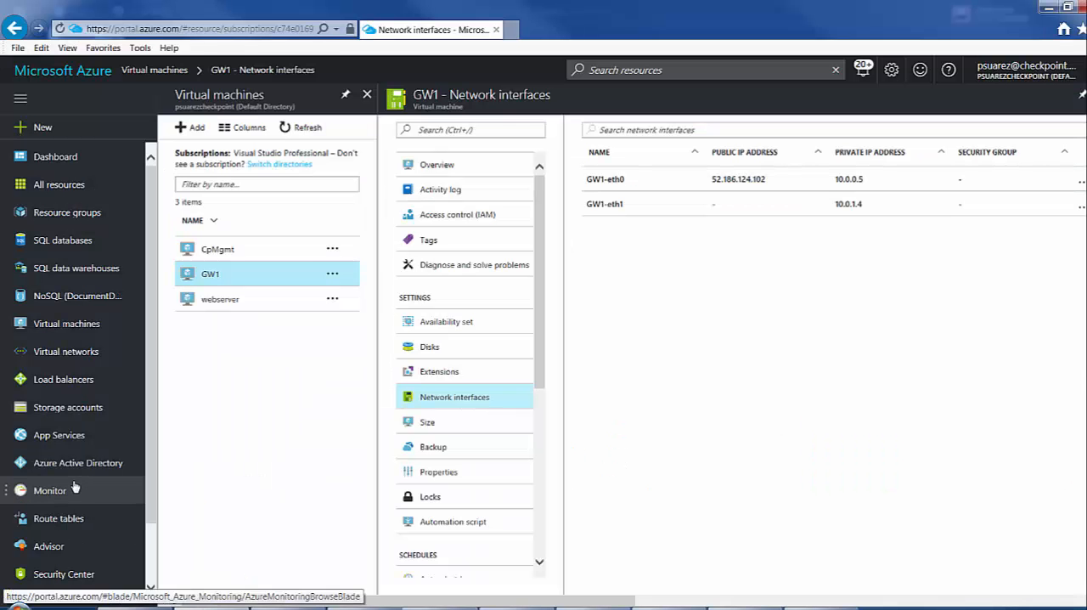
click(59, 520)
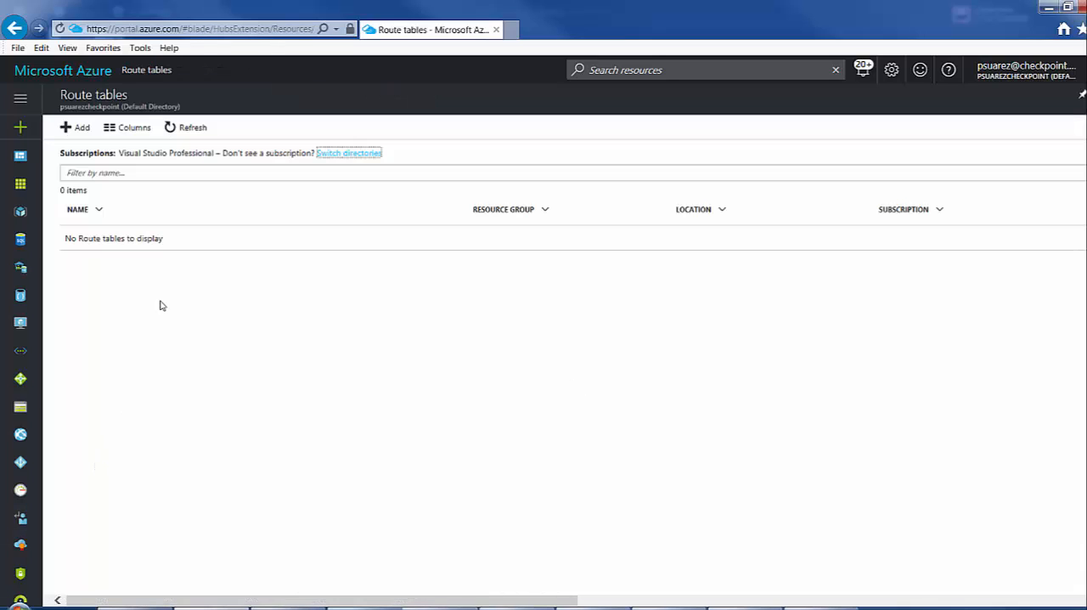
click(74, 132)
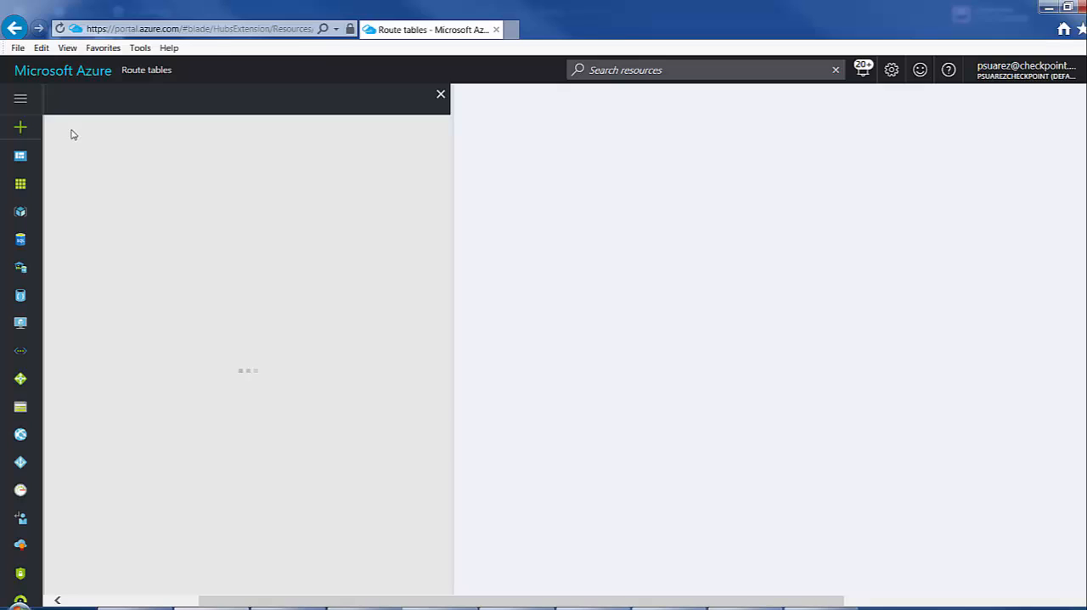
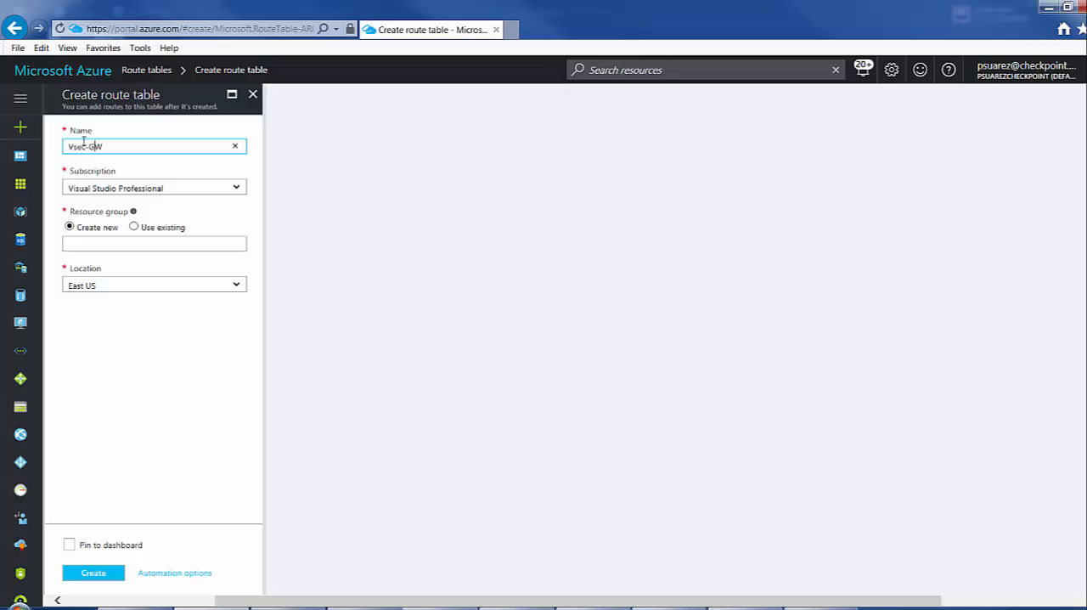
Create the route table to-Vsec-GW in the existing resource group MyVnetRG and refresh the route tables list.
text(to-)
click(133, 226)
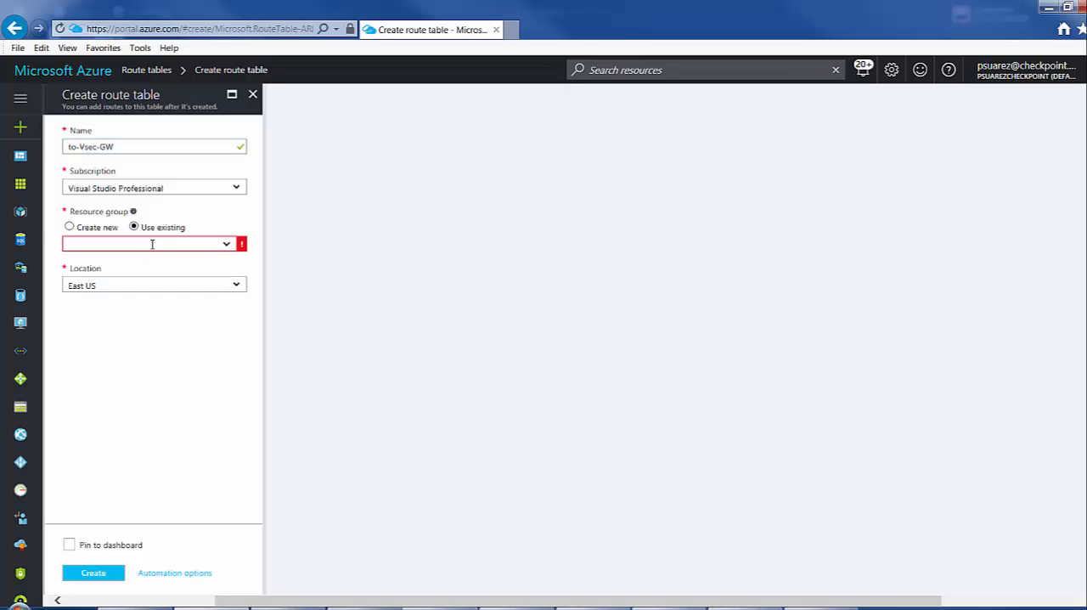
click(227, 246)
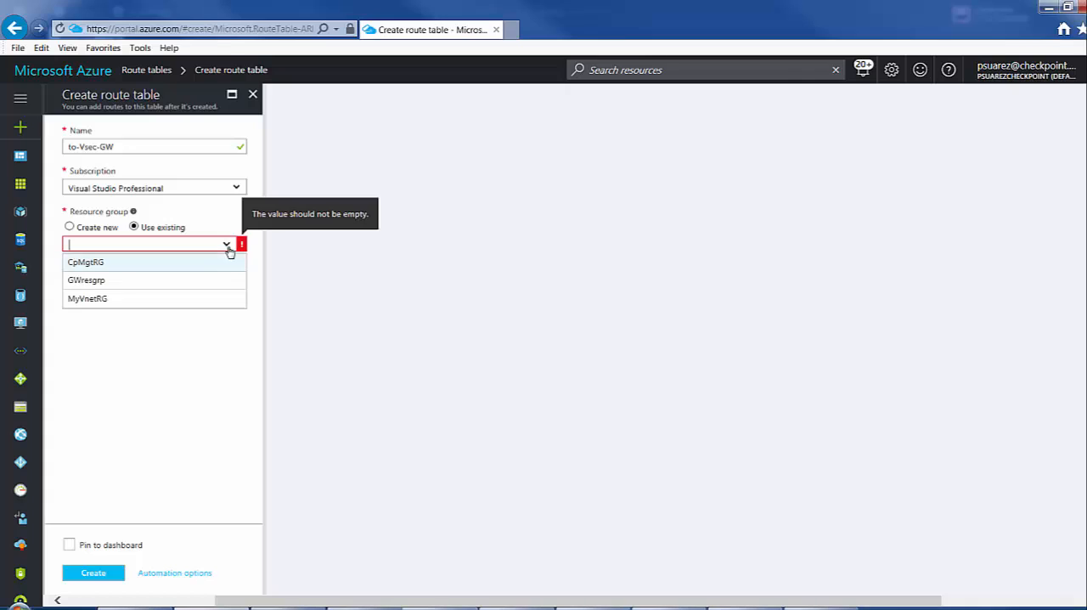
click(87, 299)
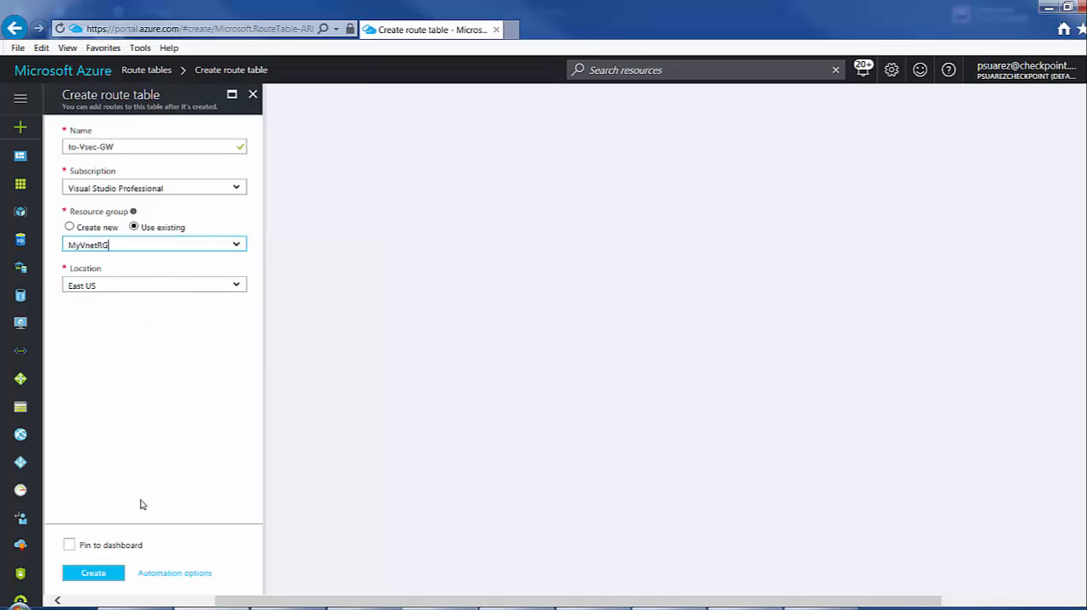
click(102, 579)
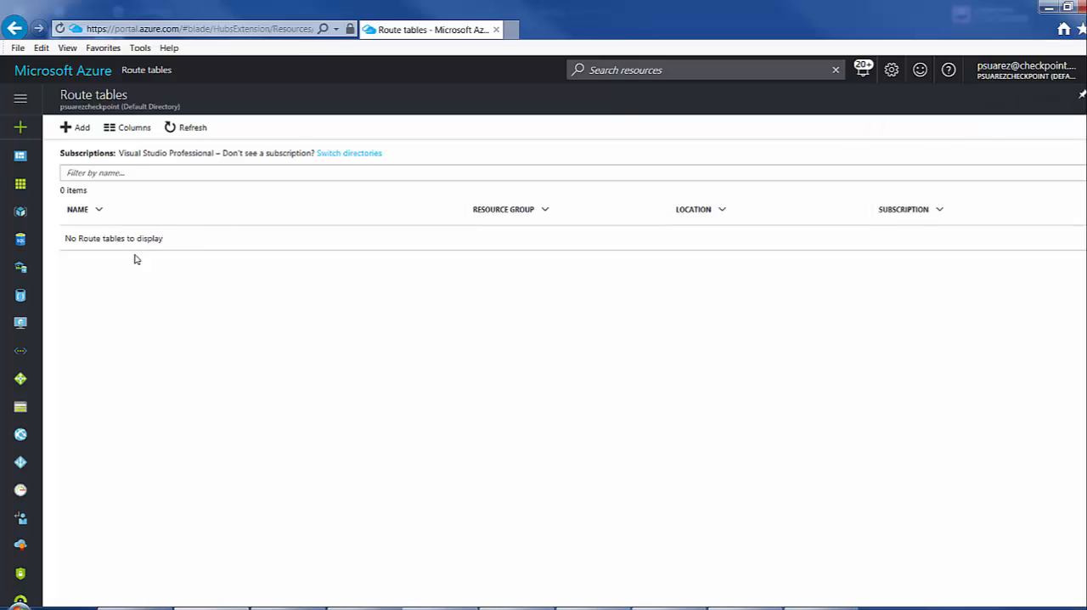
click(182, 127)
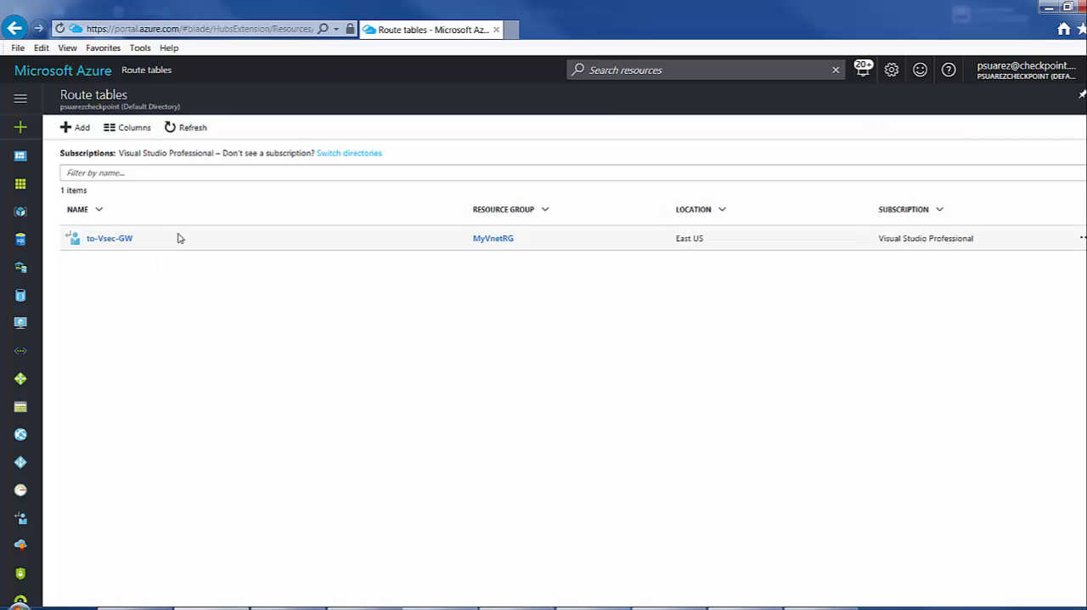
Add a route named Default to to-Vsec-GW for 0.0.0.0/0 with a virtual appliance next hop at 10.0.1.4.
click(110, 239)
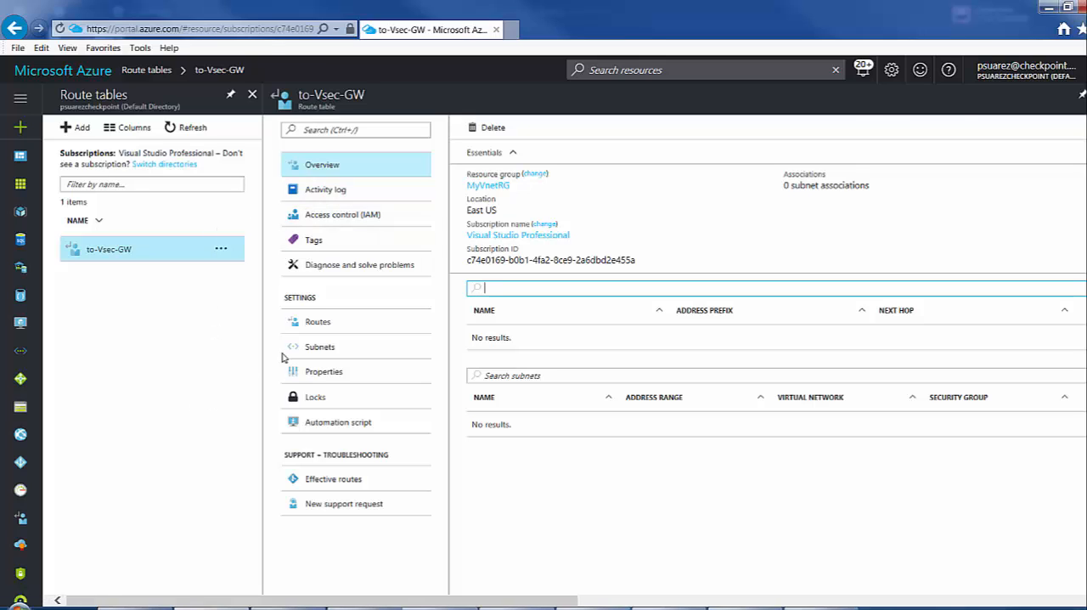
click(334, 322)
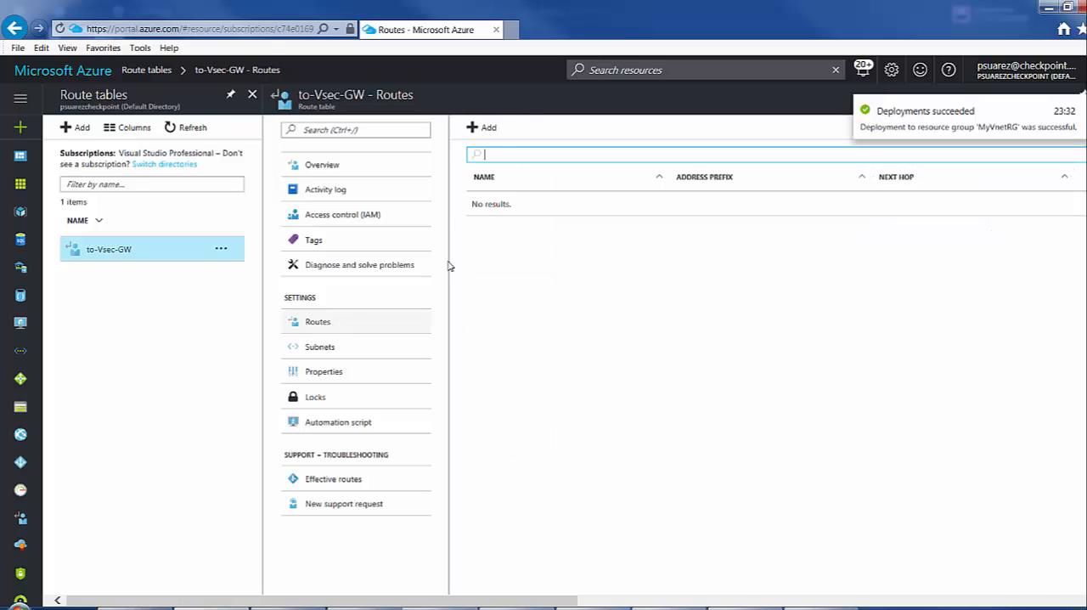
click(482, 136)
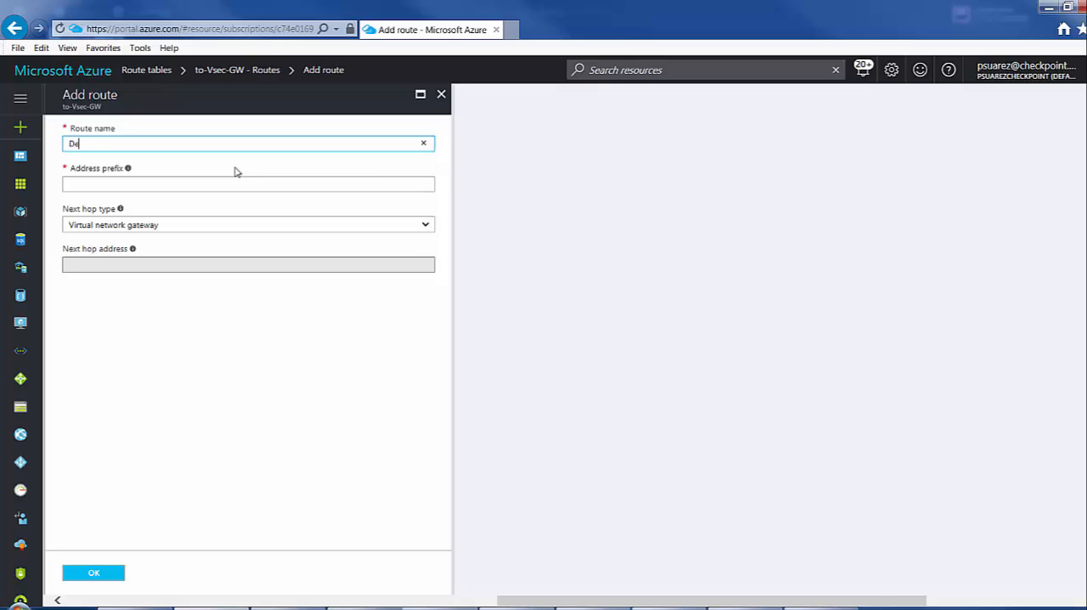
key(Tab)
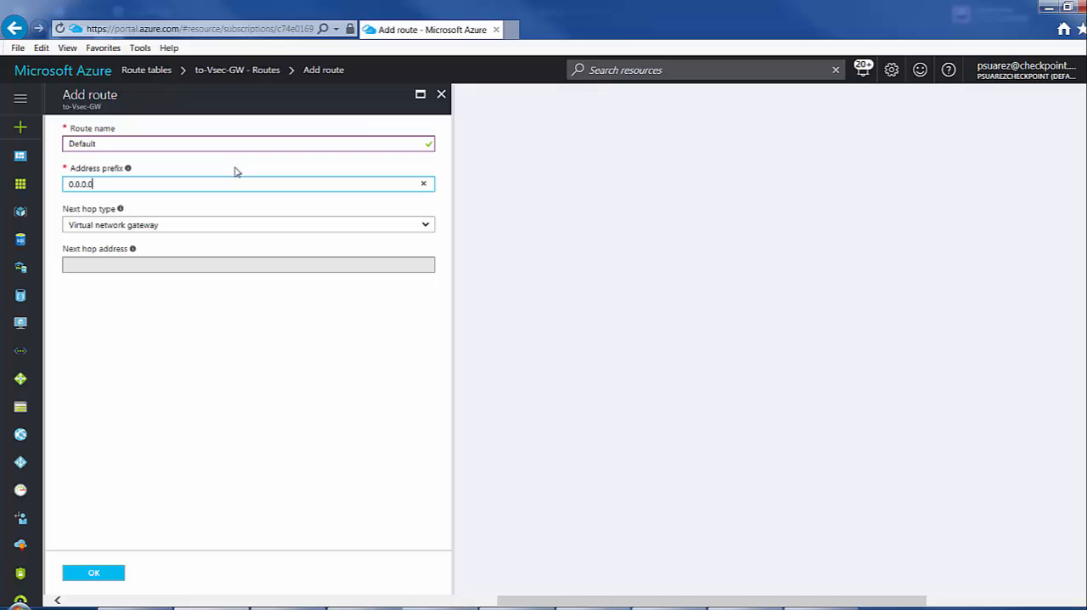
click(218, 225)
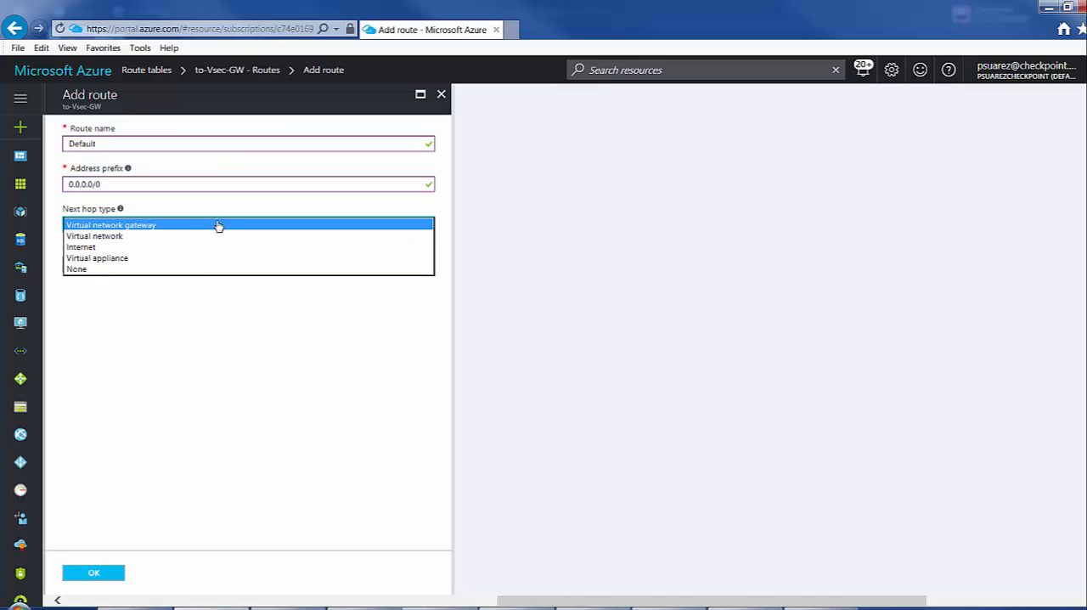
click(114, 260)
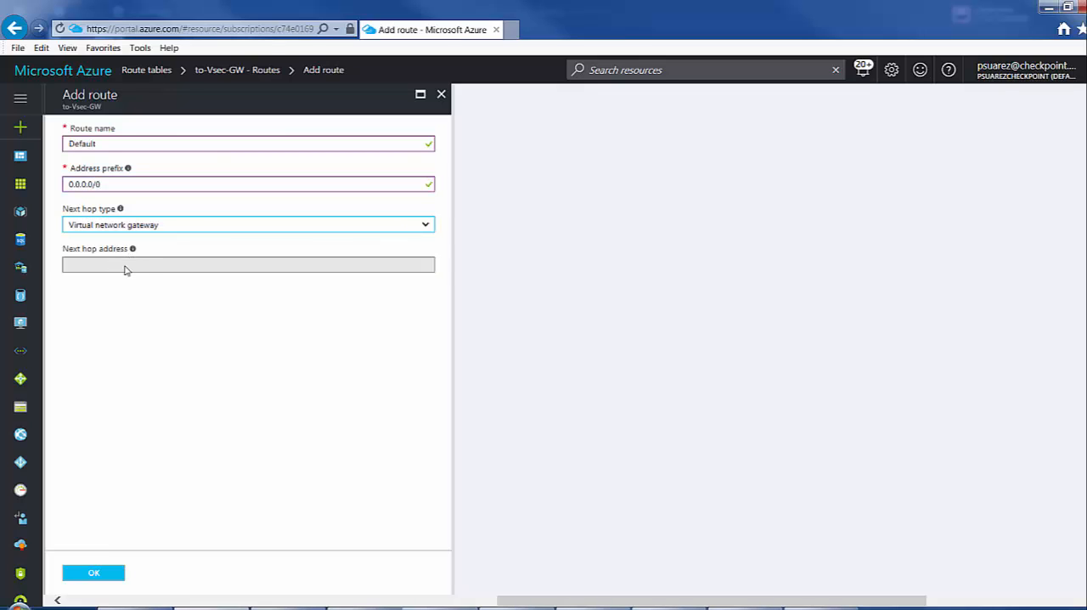
click(144, 263)
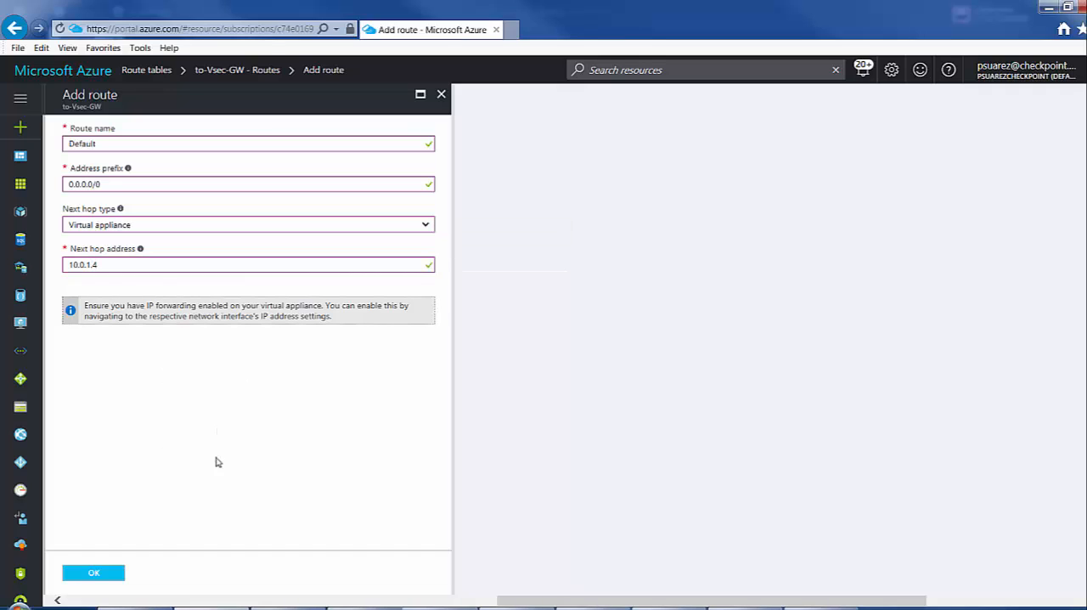
click(99, 574)
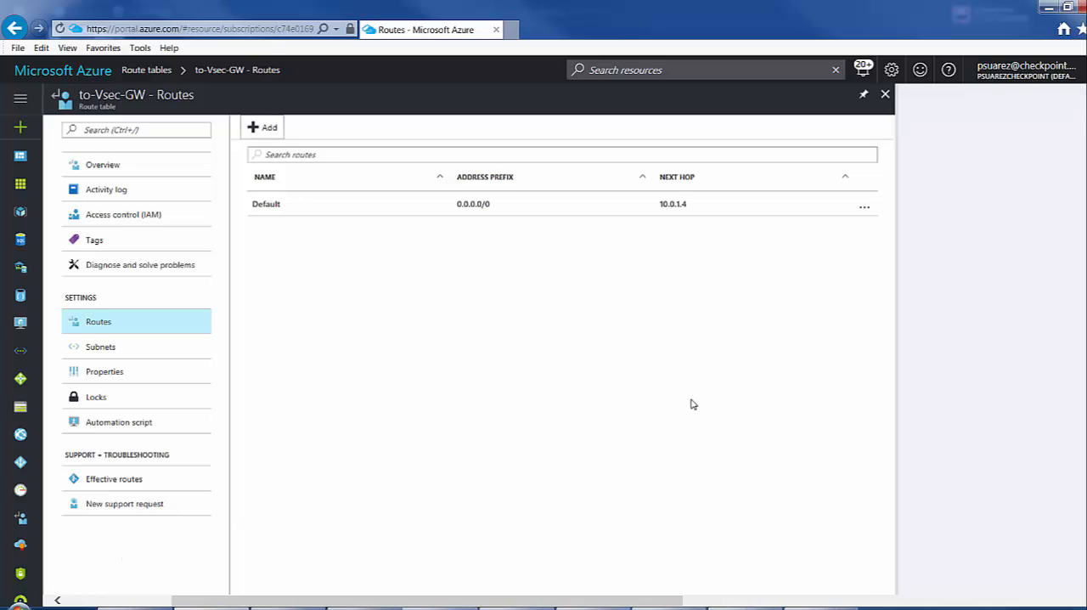
Check the network diagram in Paint and associate the Web subnet of MyVnet1 with the to-Vsec-GW route table.
click(108, 347)
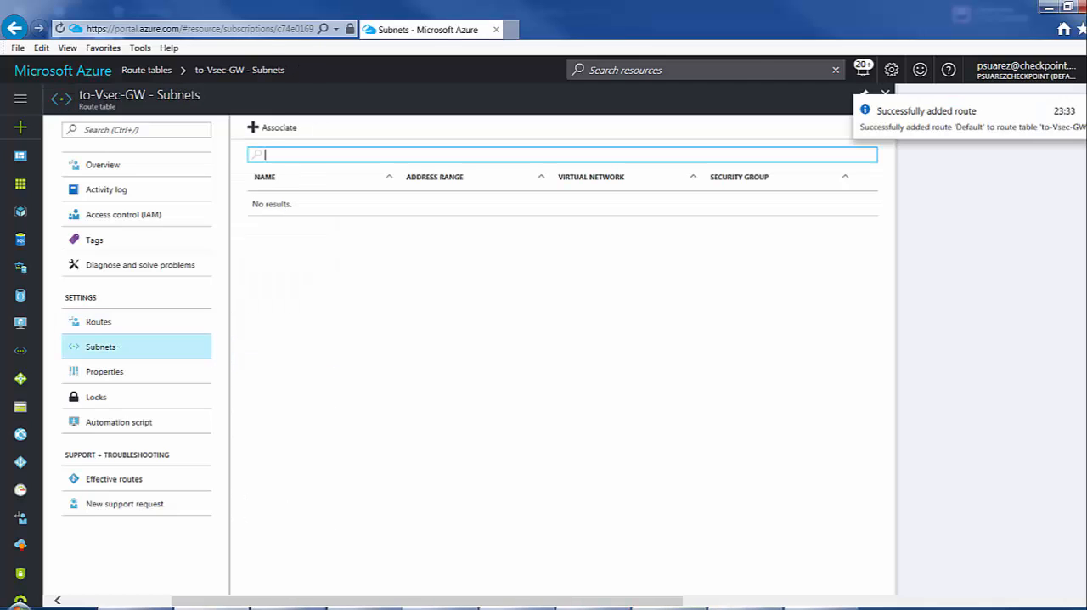
mouse_move(451, 609)
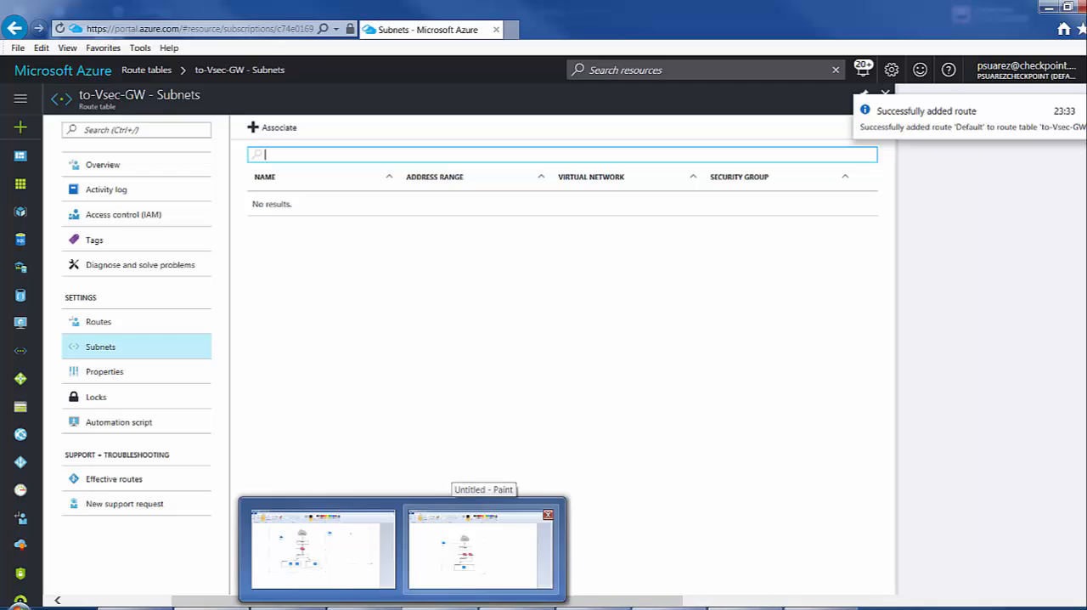
click(323, 548)
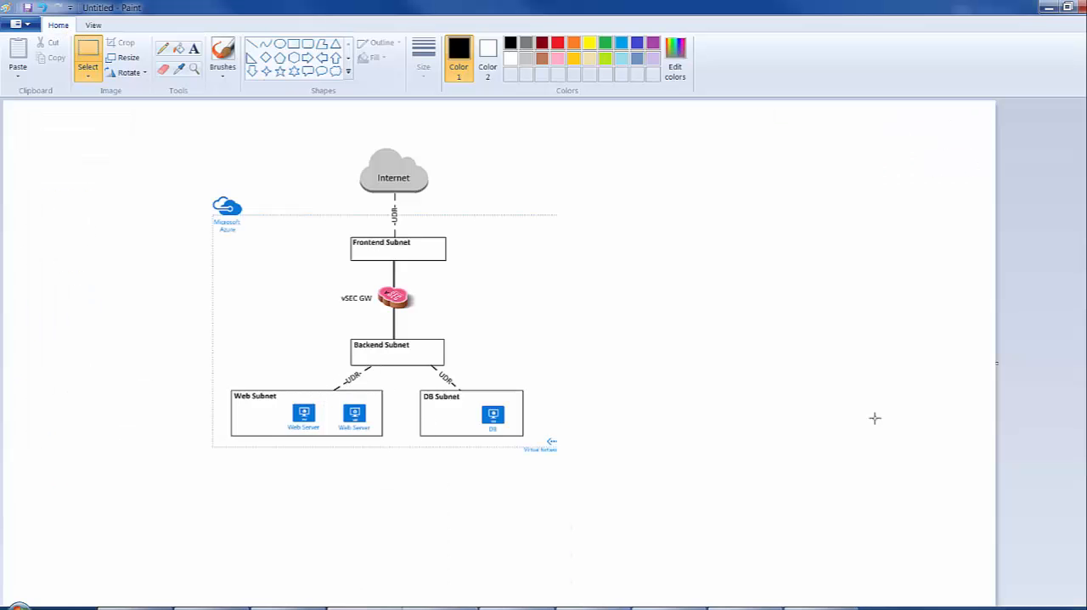
click(1048, 7)
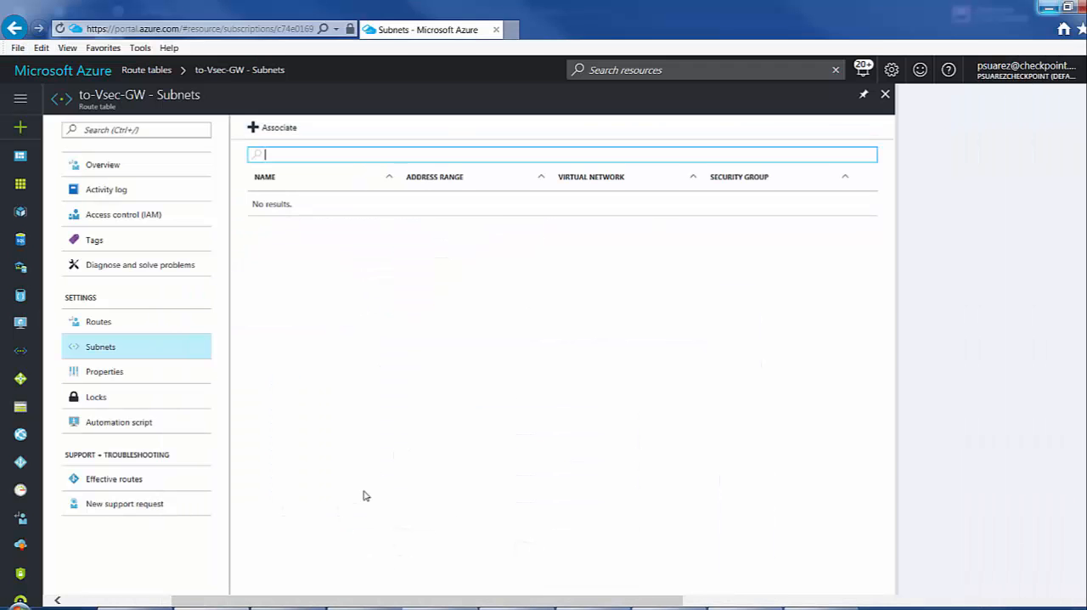
click(280, 132)
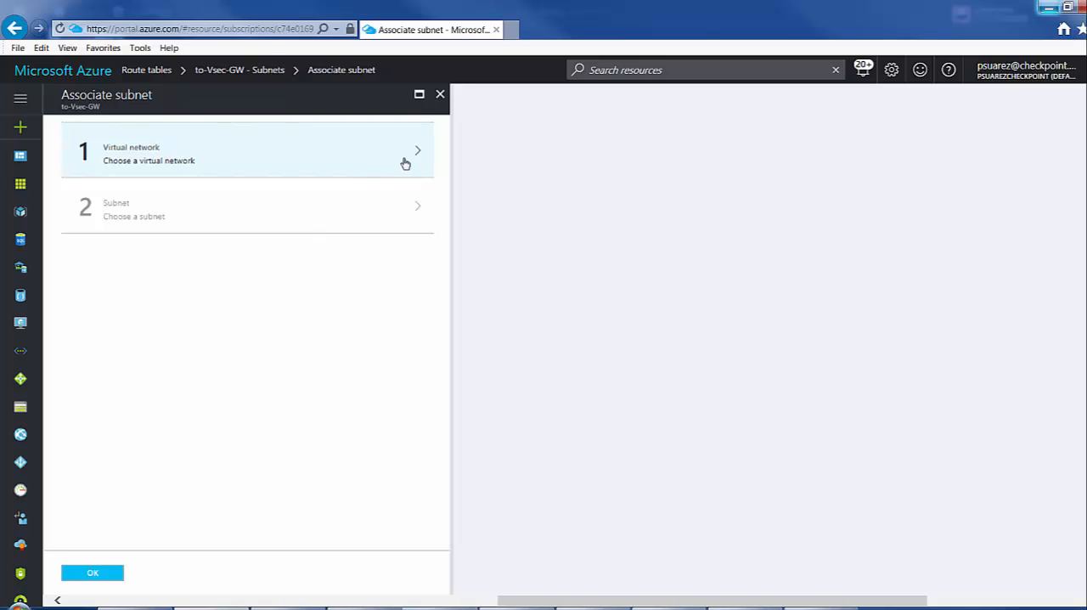
click(405, 163)
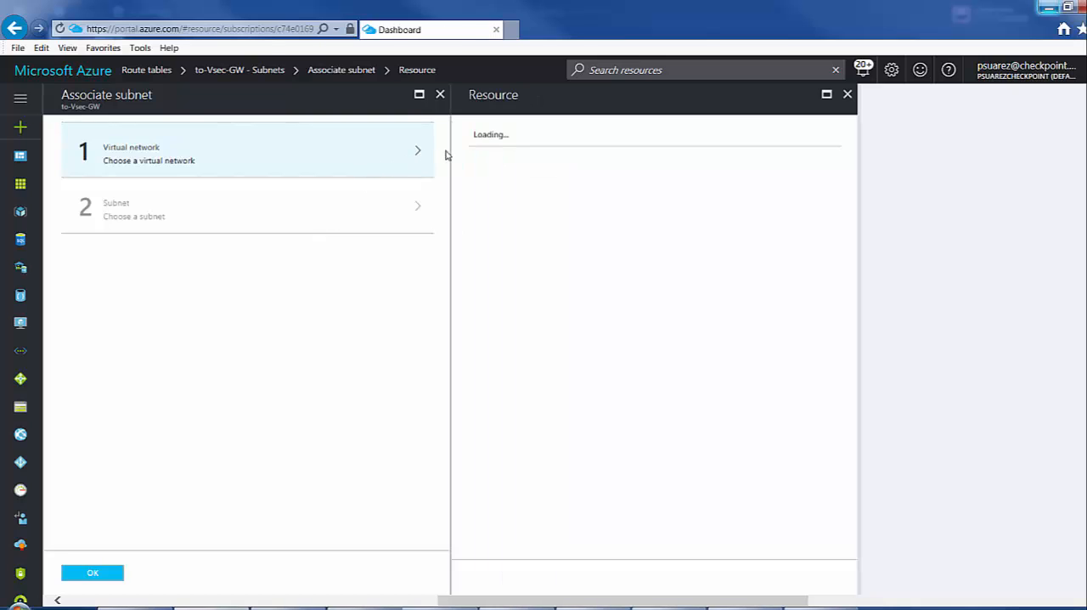
click(516, 158)
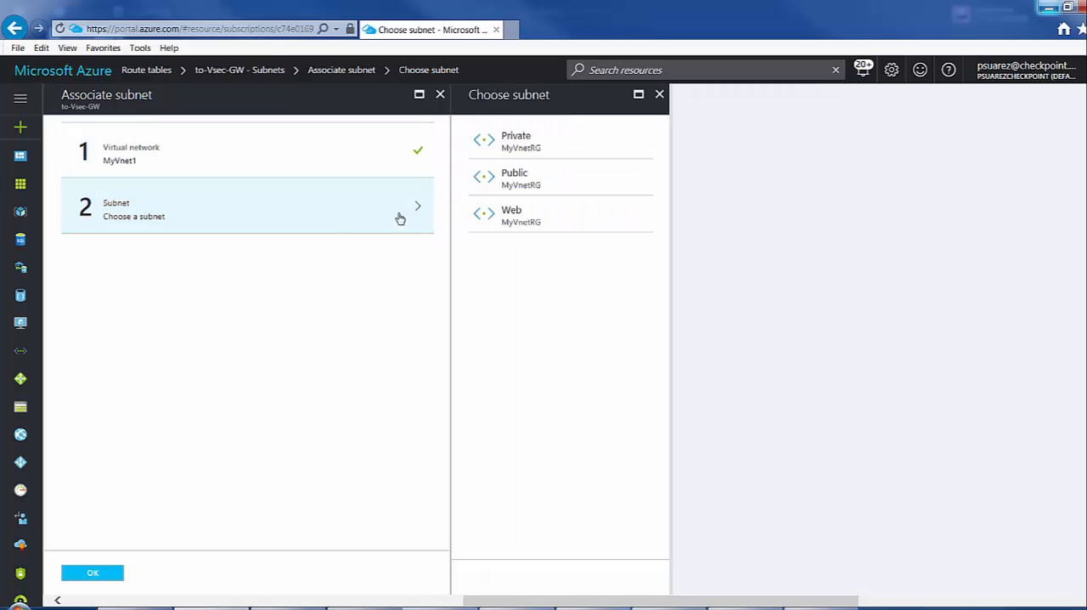
click(526, 219)
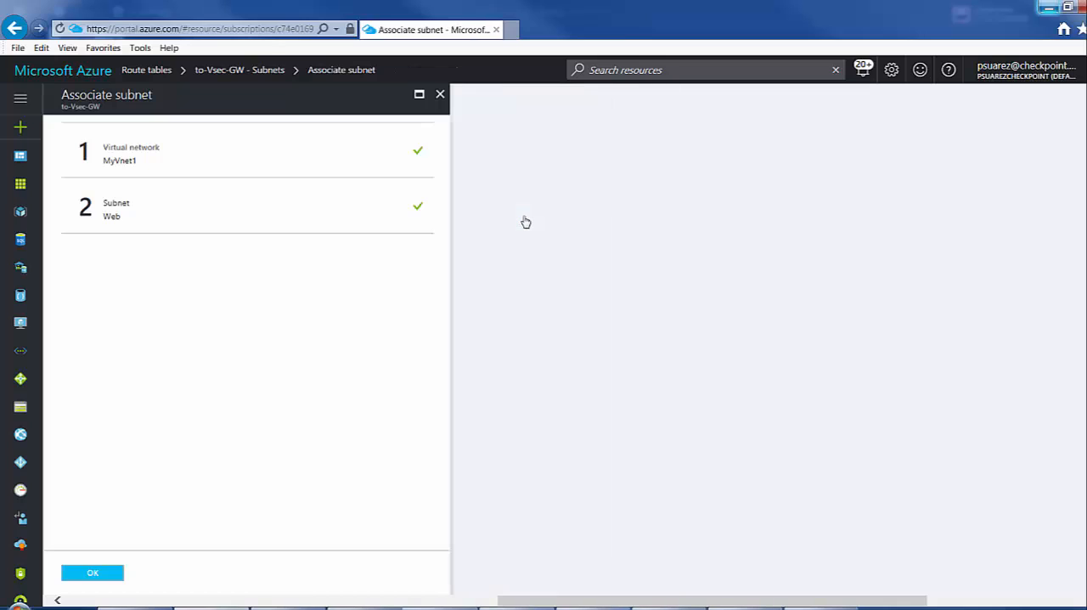
click(103, 575)
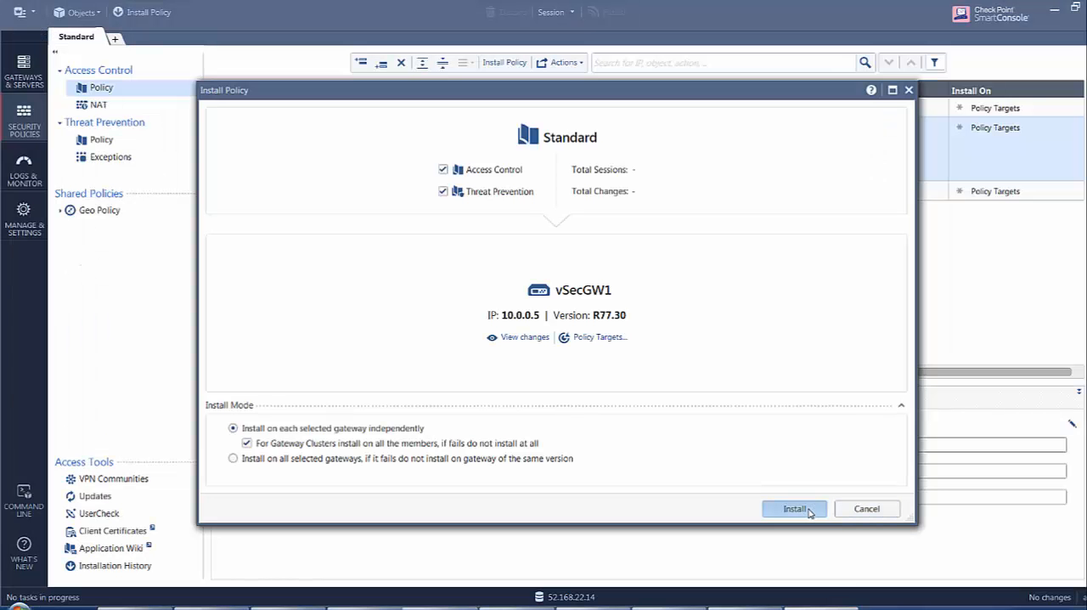
Install the Standard policy on vSecGW1 in SmartConsole and request 52.186.124.102 again in Chrome.
click(794, 509)
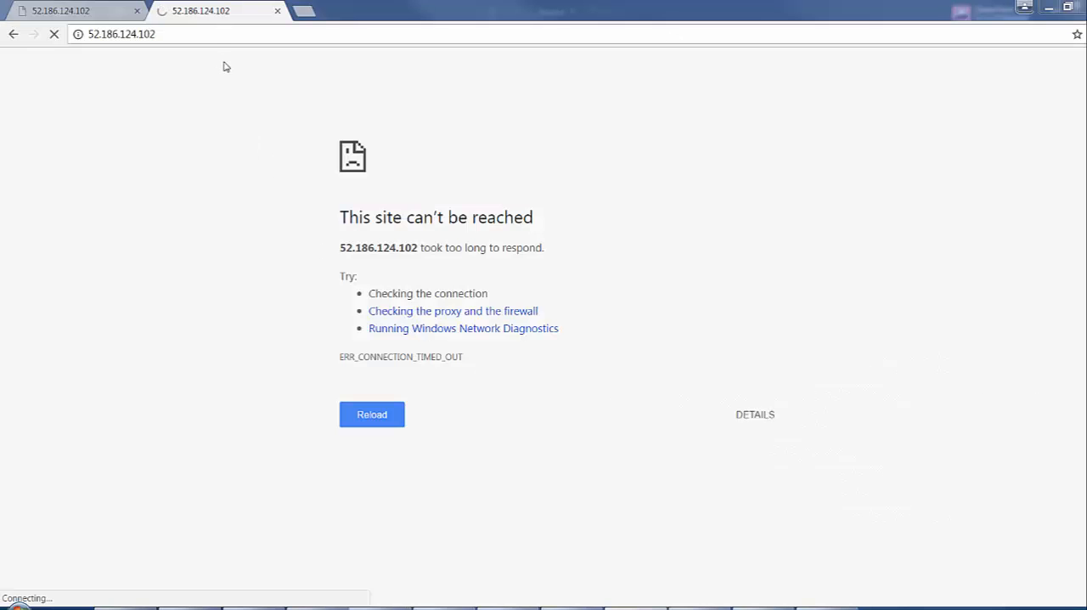
click(206, 39)
key(Return)
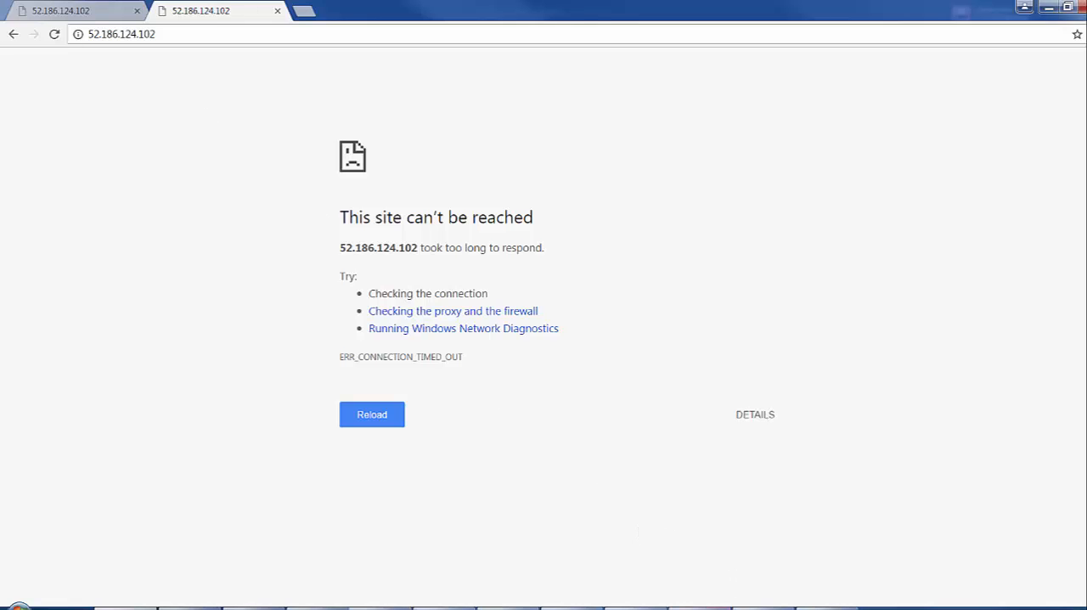
Switch to SmartConsole, open the logs, widen the Source column and examine the details of the newest dropped webserver connection.
click(708, 608)
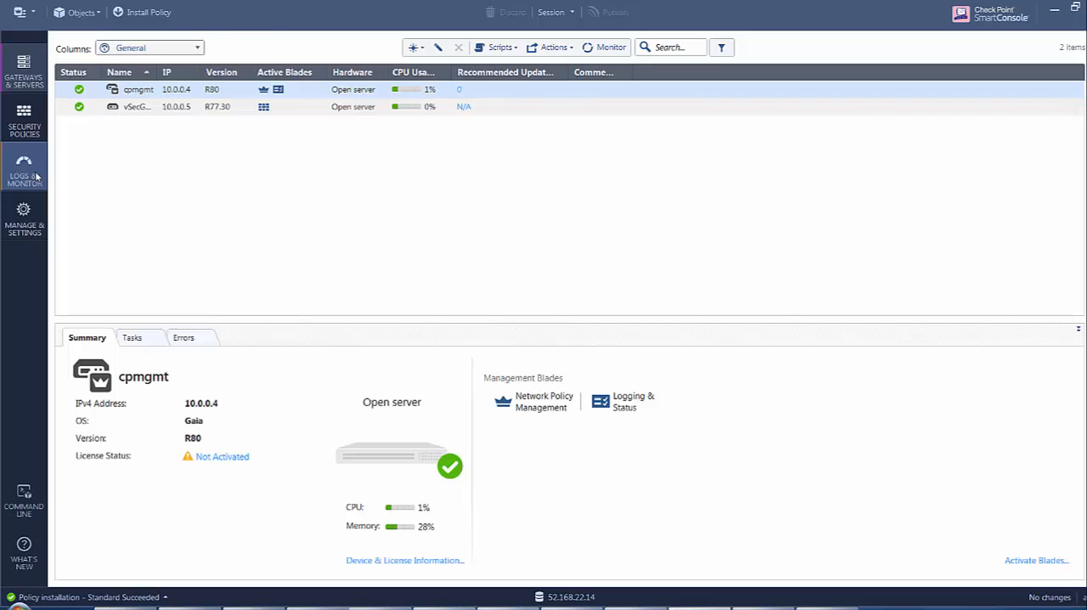
click(26, 173)
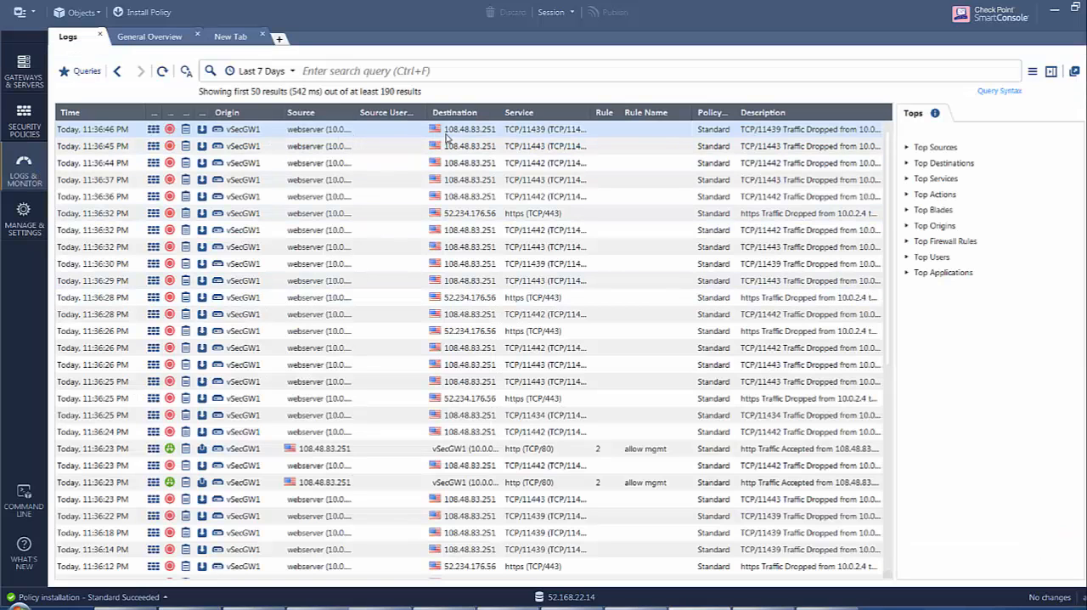
double_click(352, 112)
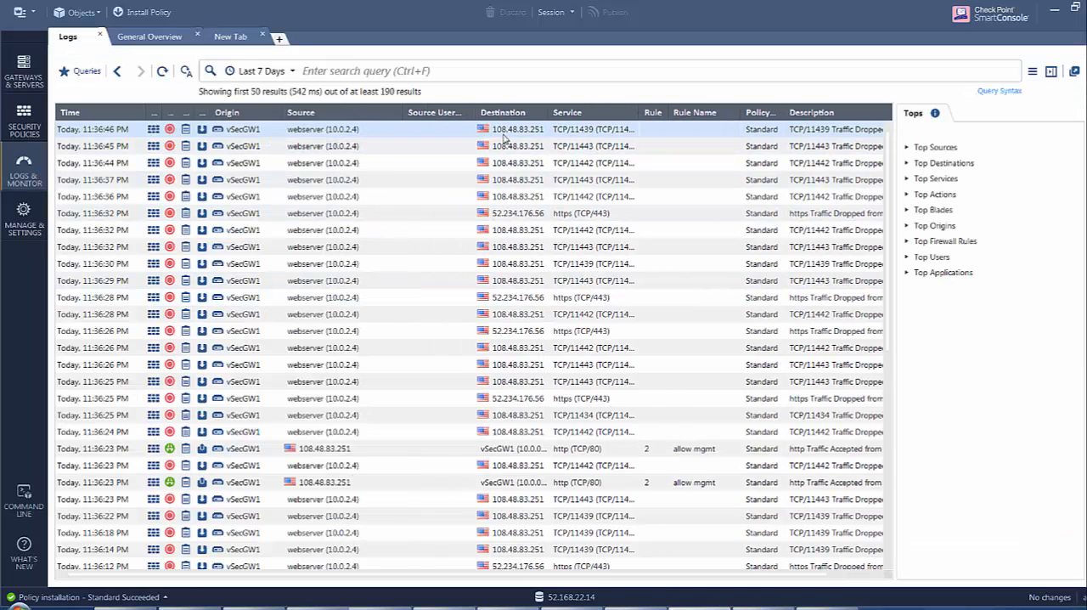
double_click(547, 136)
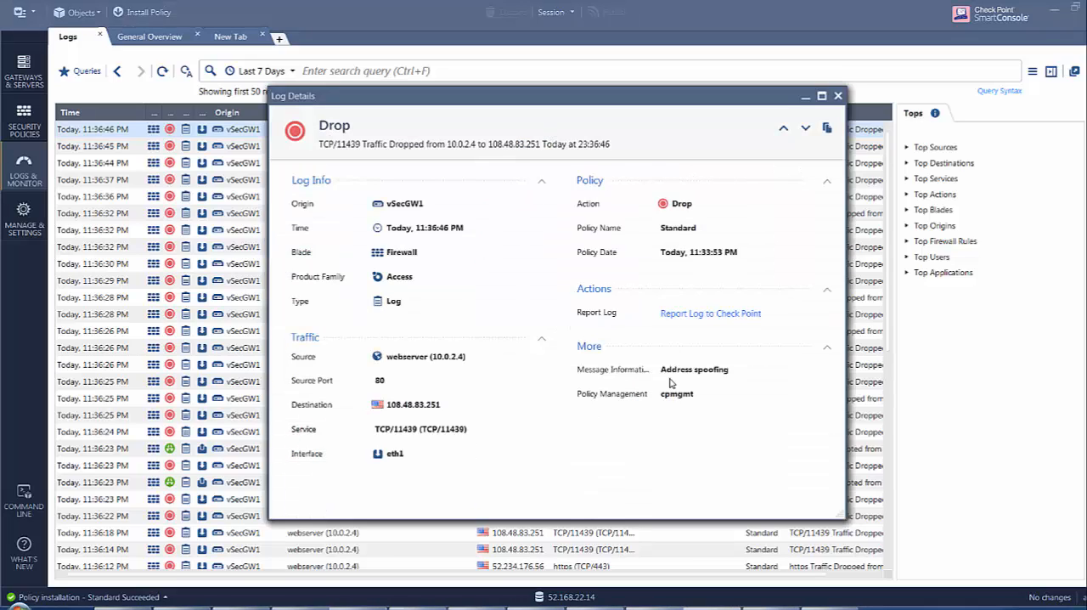
click(837, 95)
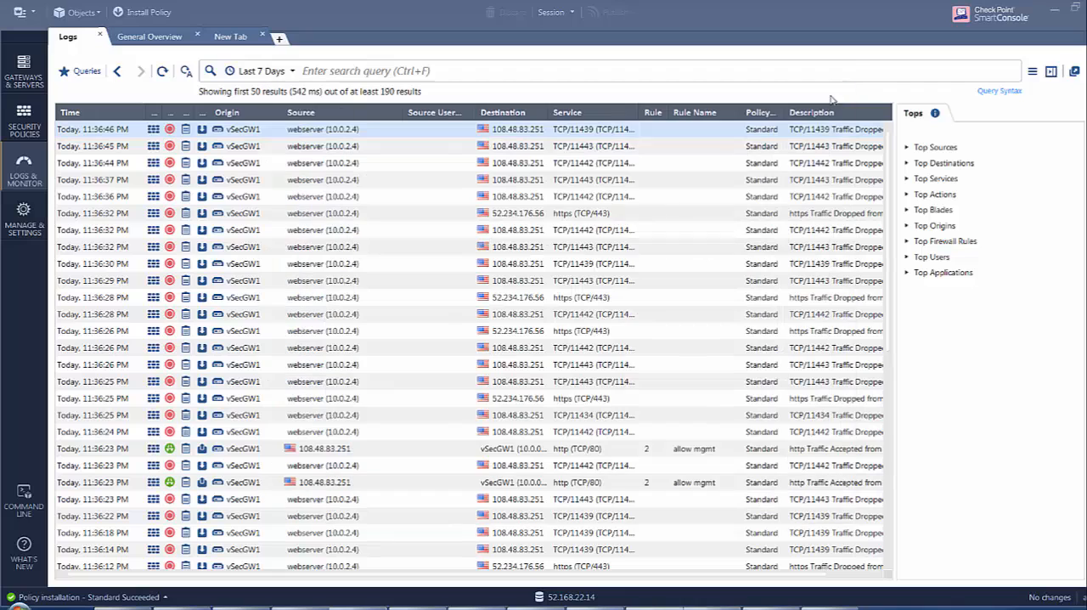
Disable anti-spoofing in the topology settings of the eth1 interface on the vSecGW1 gateway.
click(25, 70)
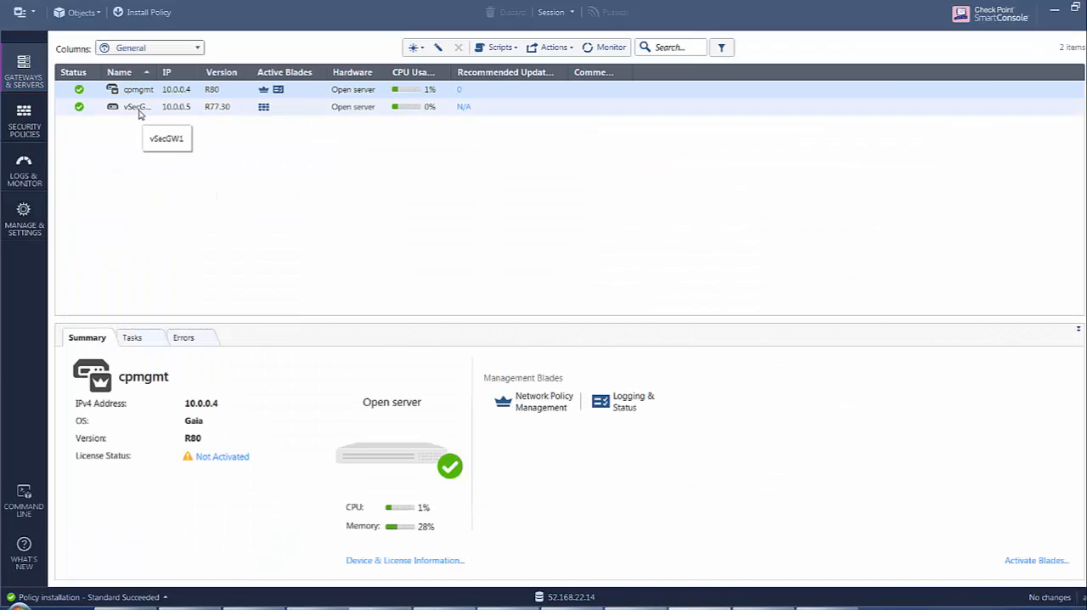
double_click(138, 108)
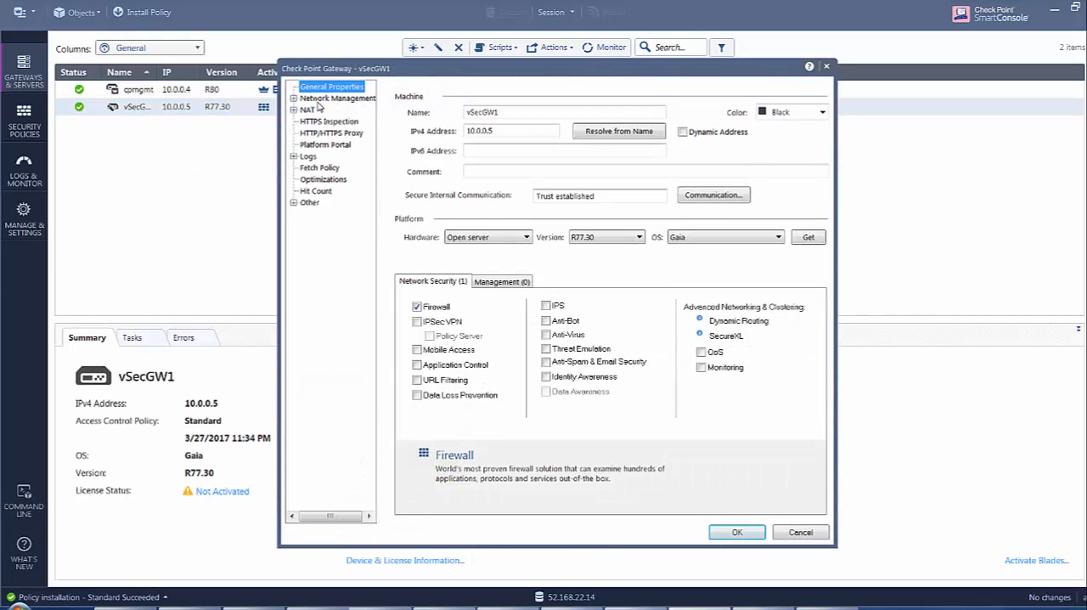
click(322, 98)
click(294, 100)
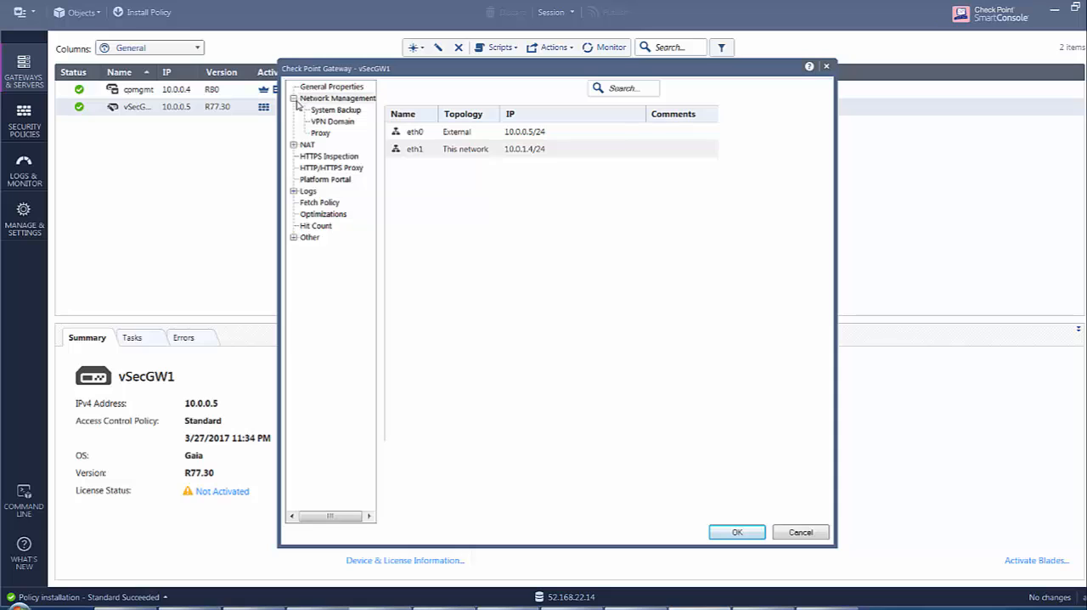
double_click(407, 149)
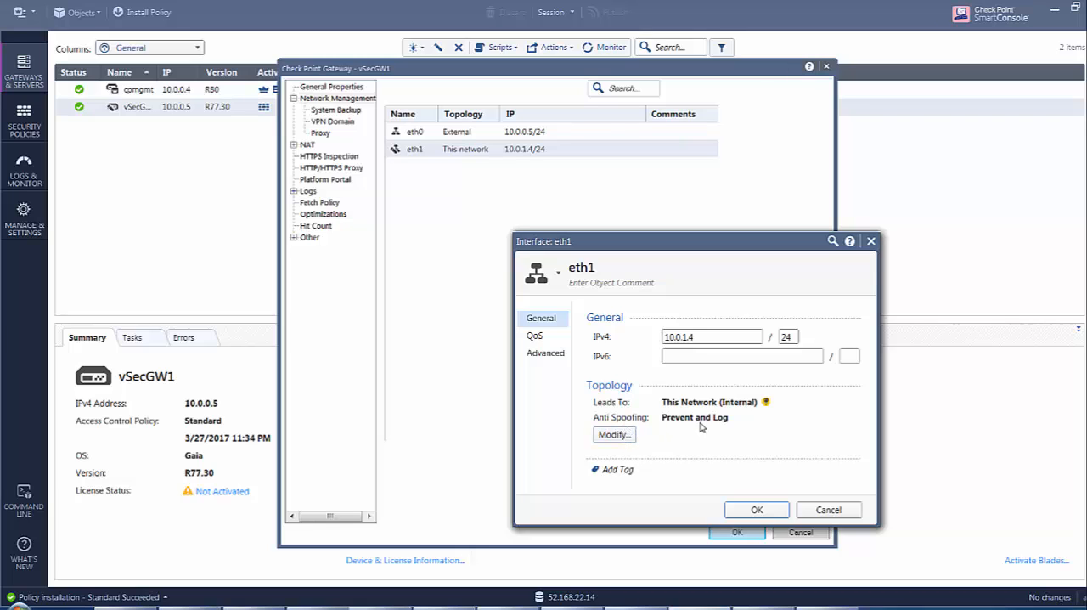
click(614, 435)
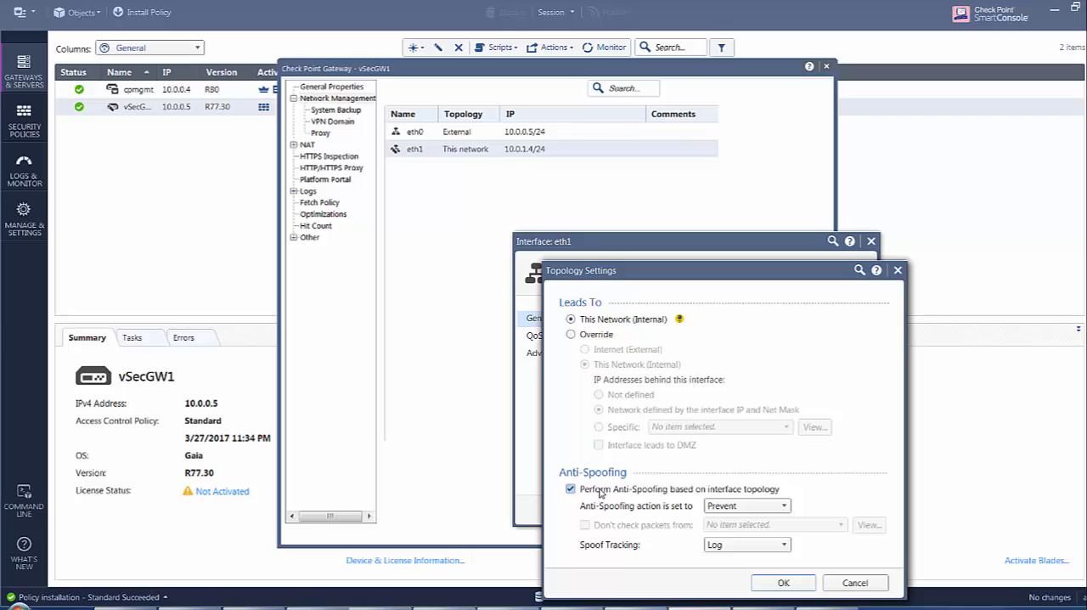
click(570, 489)
click(773, 585)
click(753, 510)
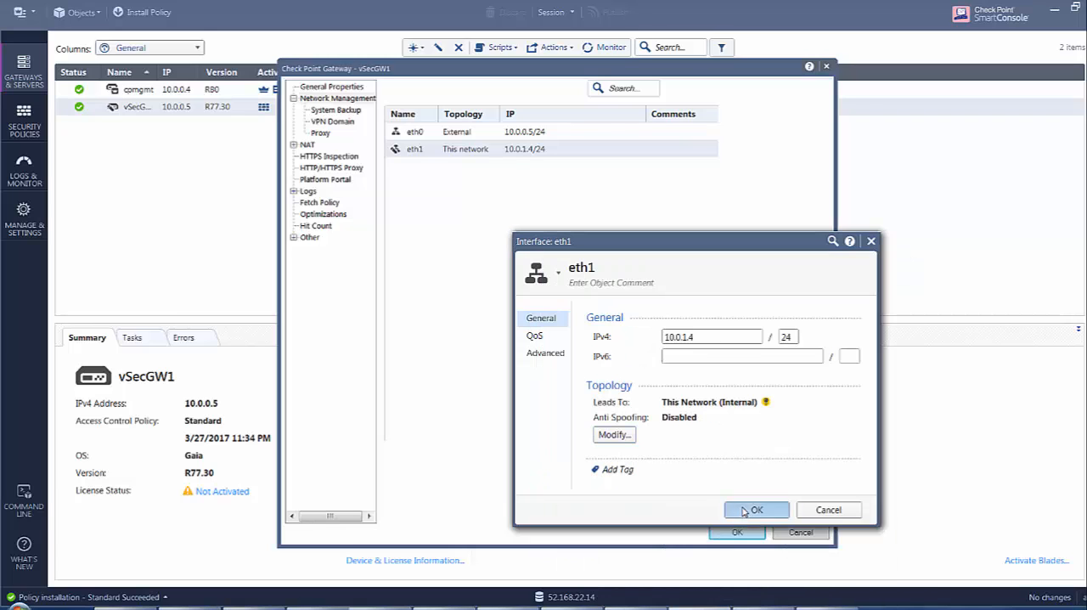
Save the vSecGW1 gateway changes, publish them and install the Standard policy on the gateway.
click(737, 533)
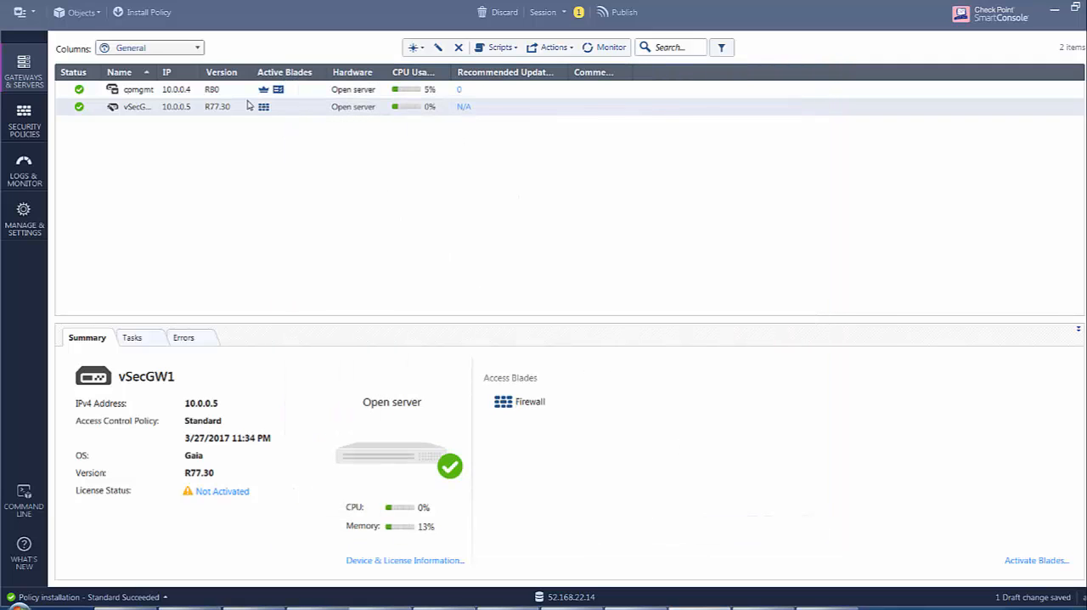
click(126, 11)
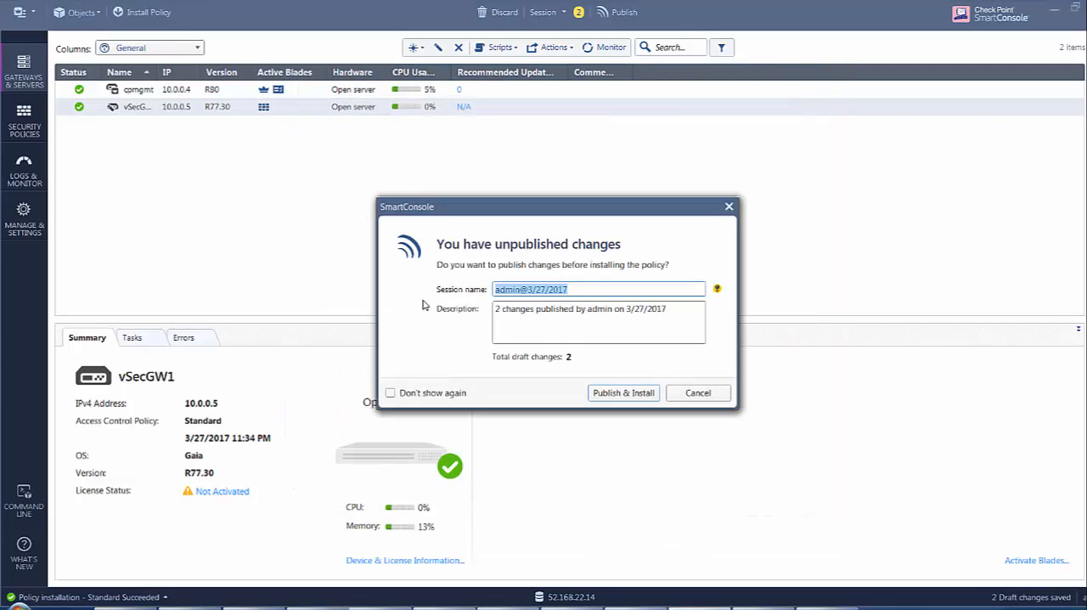
click(614, 392)
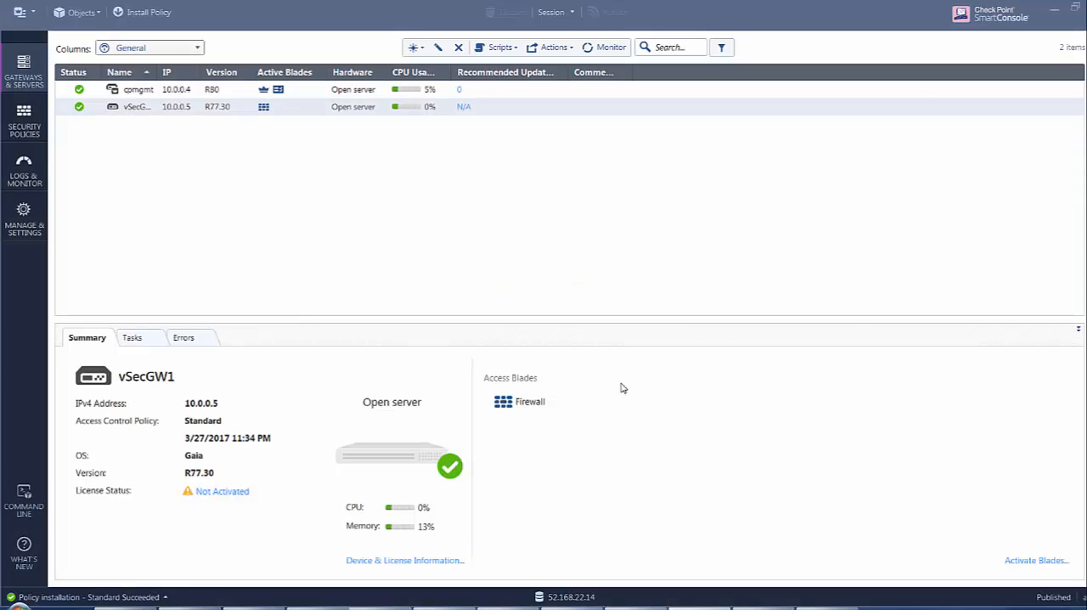
click(783, 512)
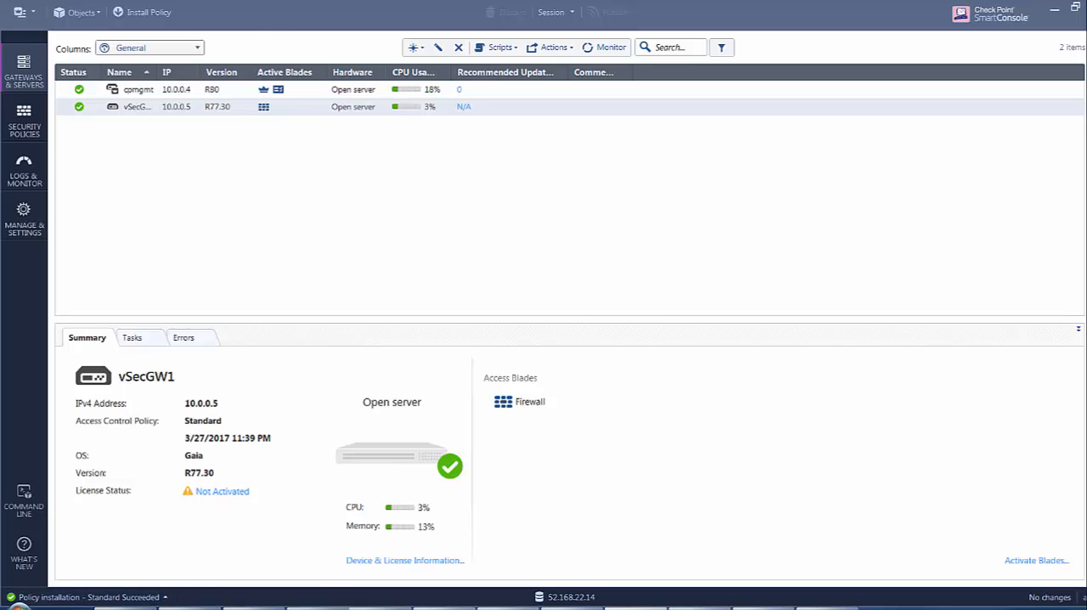
Switch to Chrome and request 52.186.124.102 again in the current tab and in the New Tab page.
click(127, 607)
click(171, 34)
key(ctrl+c)
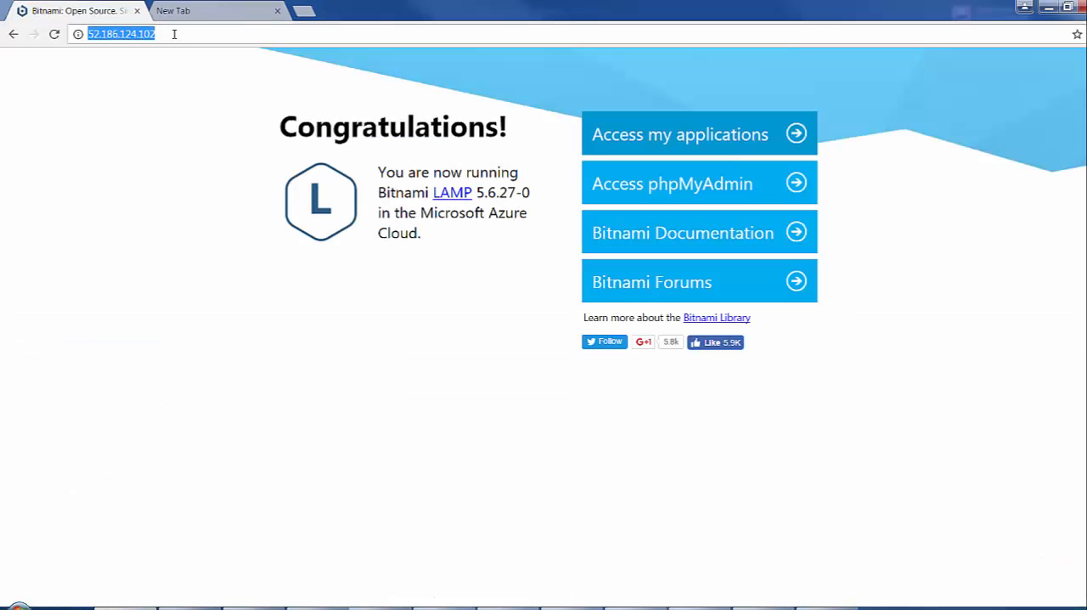
key(Return)
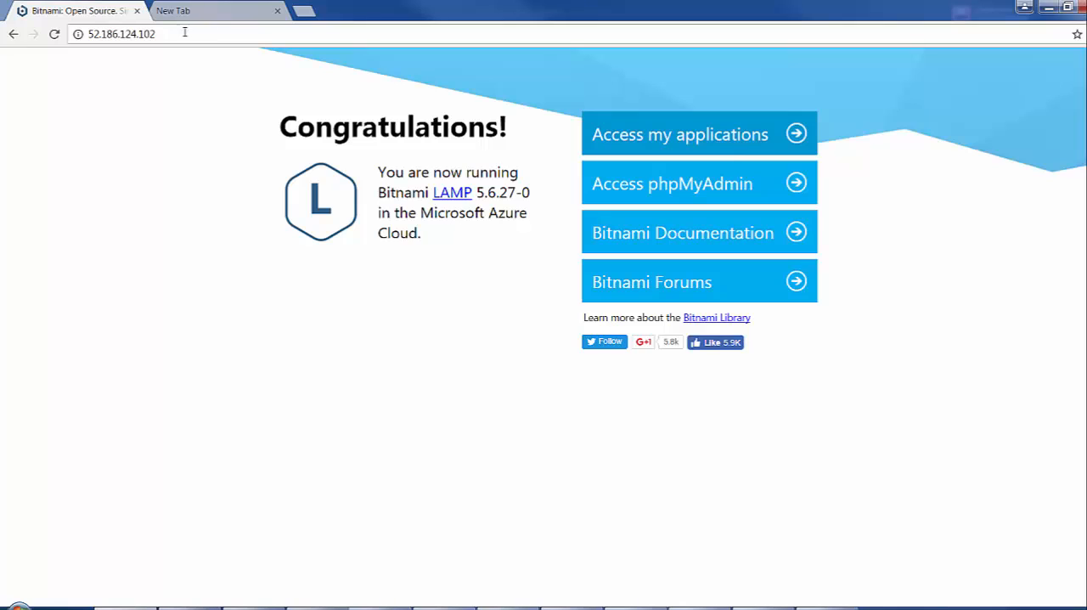
click(205, 14)
key(ctrl+v)
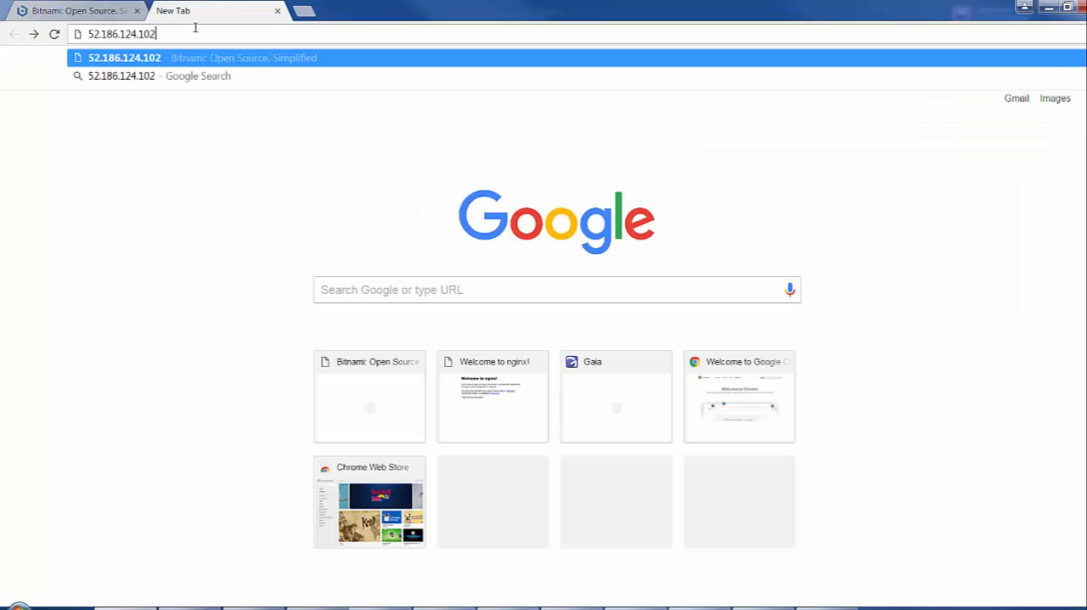
key(Return)
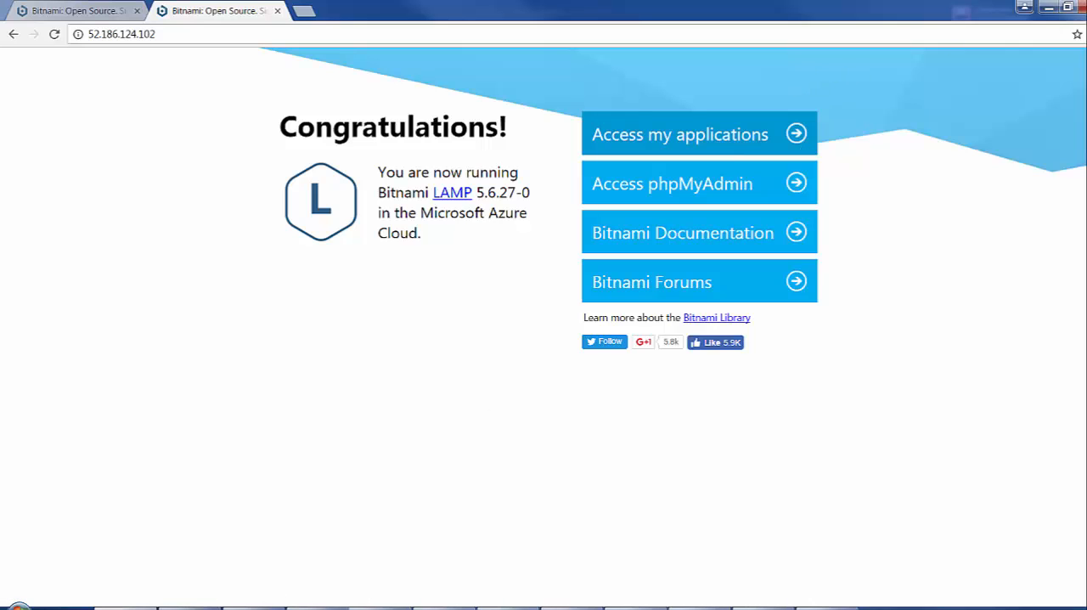
Switch to SmartConsole, open the logs and refresh them to examine the latest web server traffic.
key(alt+Tab)
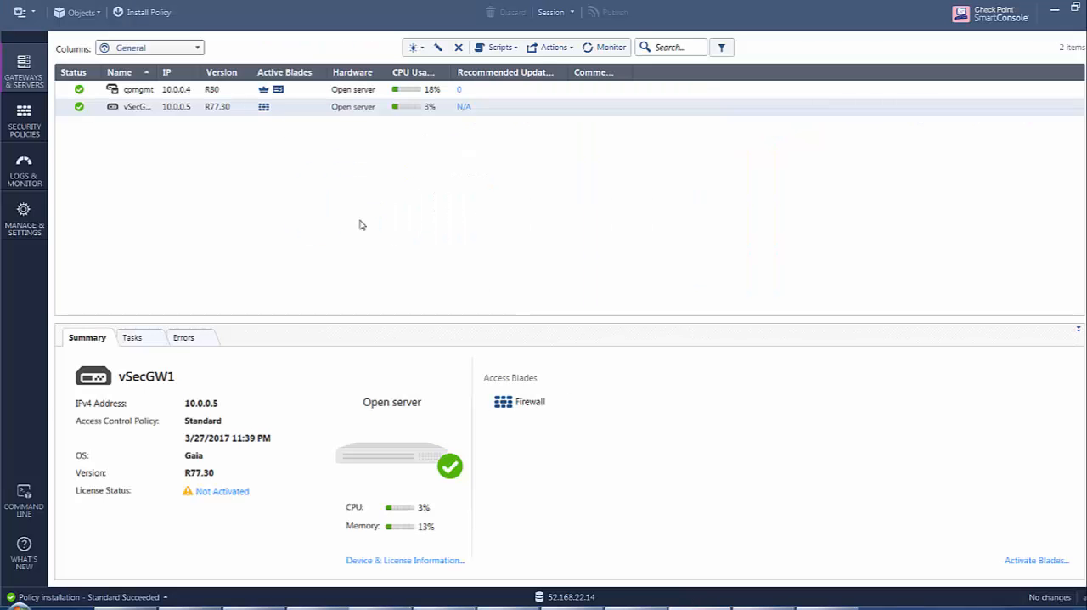
click(23, 170)
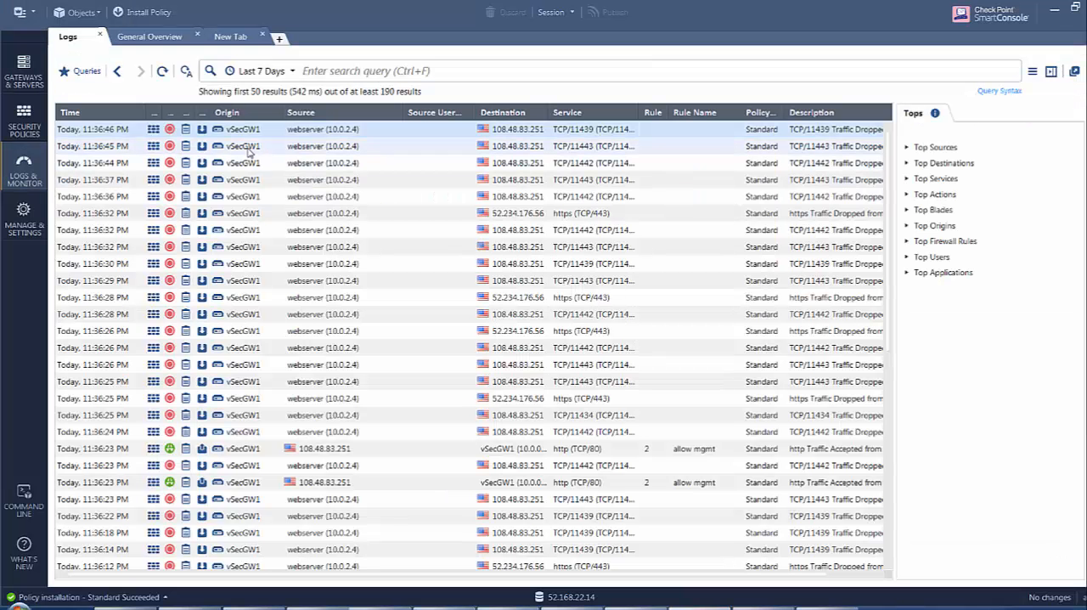
click(167, 72)
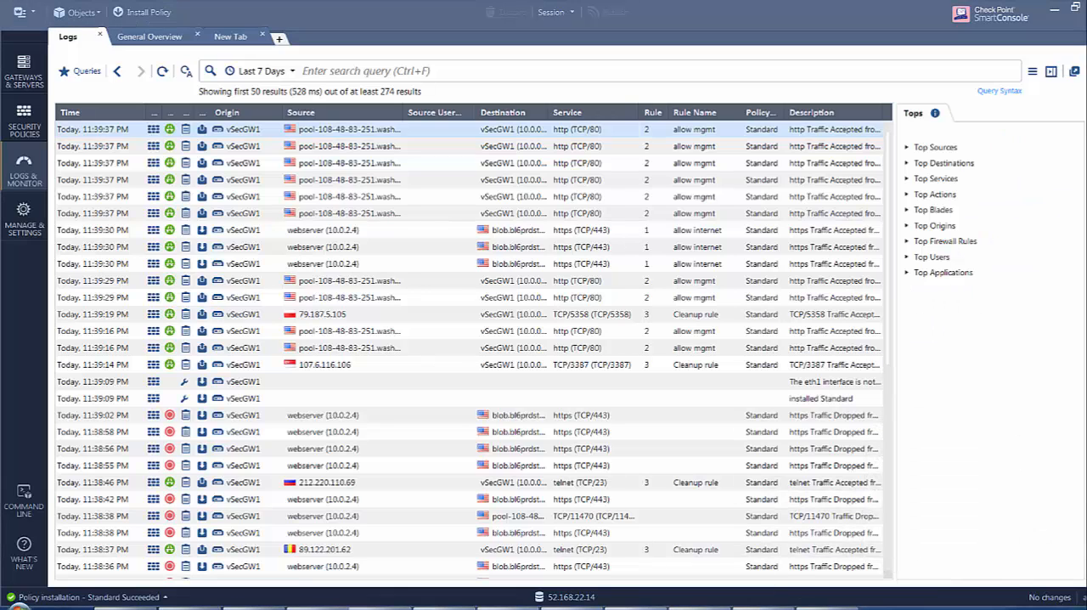
Switch to PuTTY and open an SSH connection to 52.186.124.102 on port 1976.
click(624, 608)
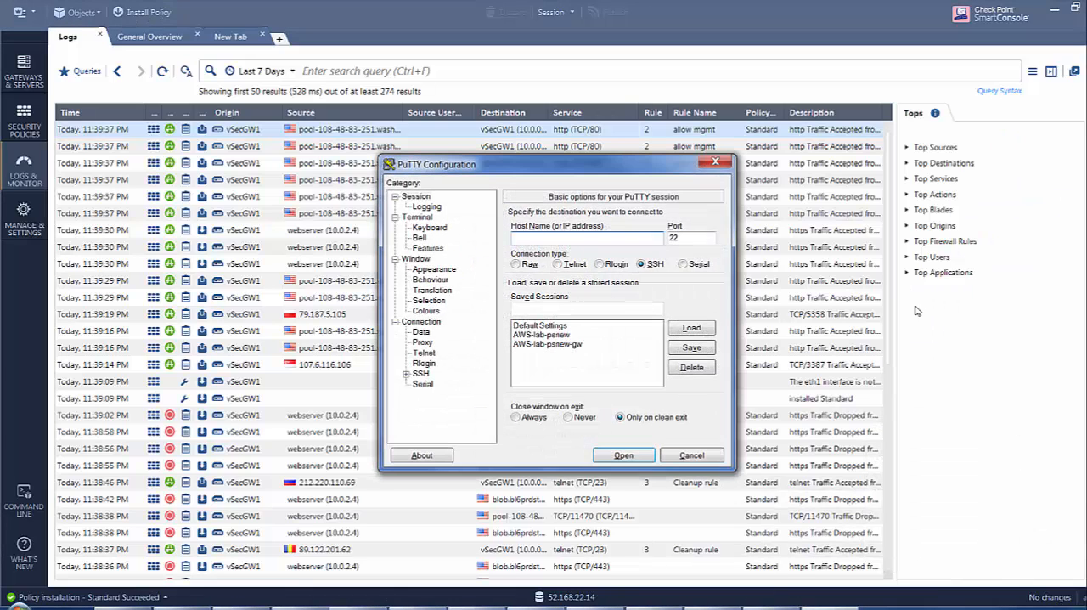
key(ctrl+v)
key(Tab)
text(1)
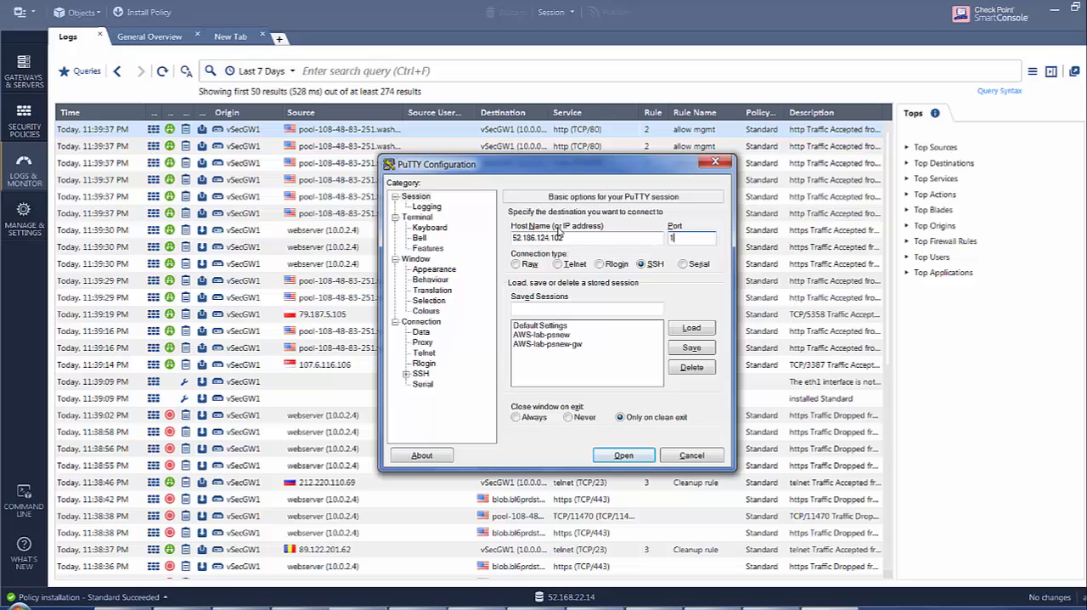
text(976)
click(624, 456)
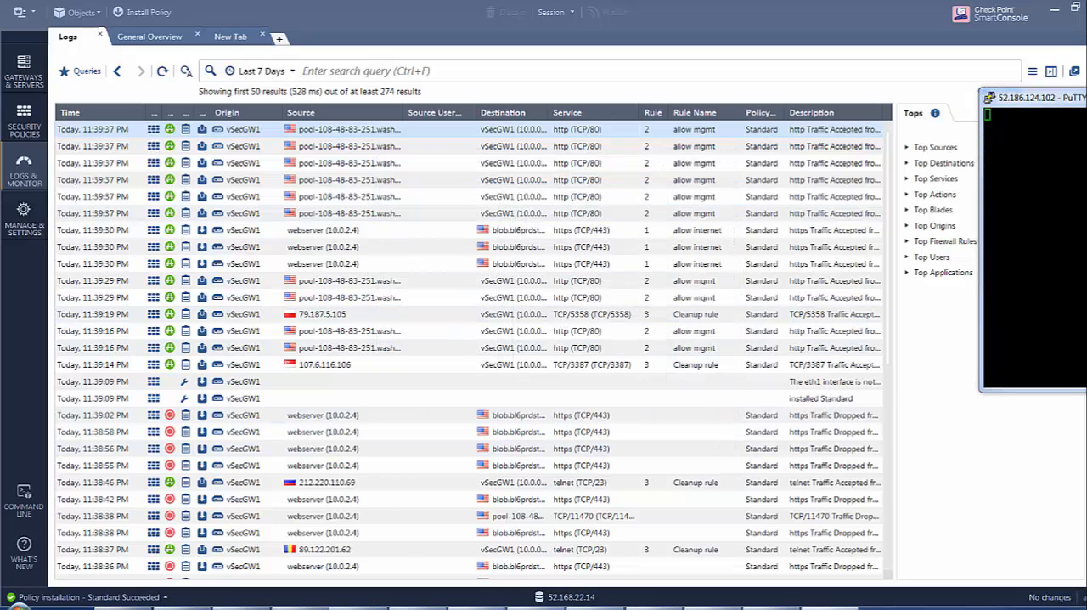
Move the PuTTY window into view and log in as psadmin with the account password.
click(918, 476)
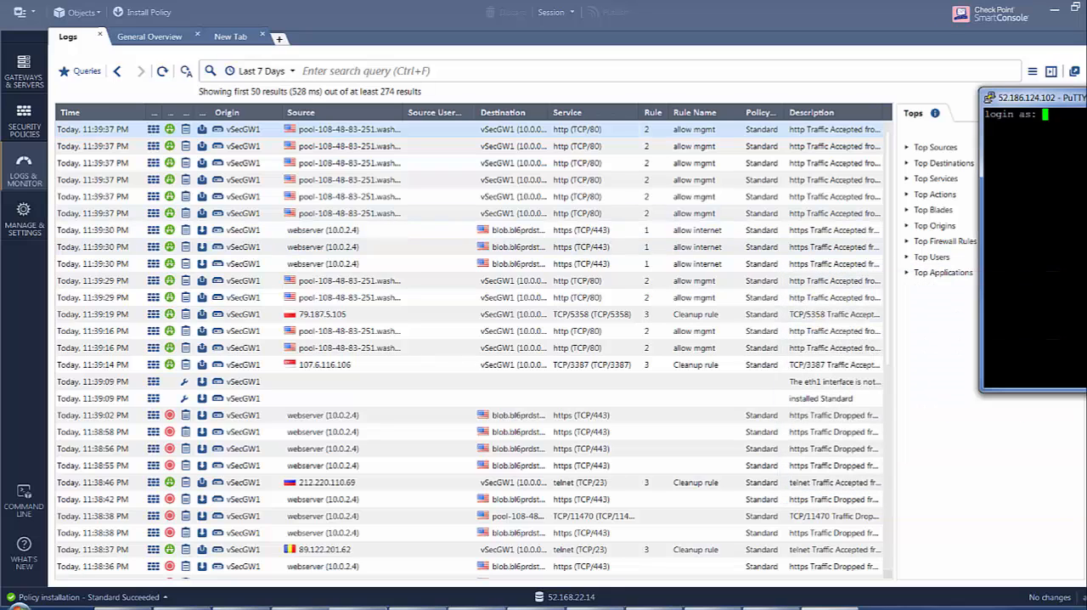
drag(1050, 97, 747, 134)
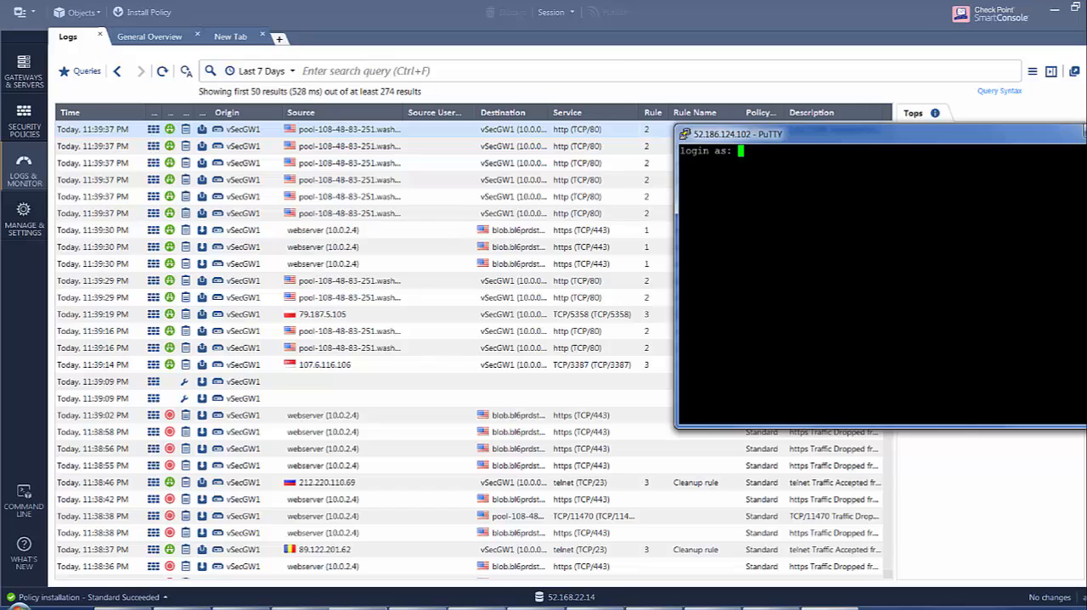
text(psadmin)
key(Return)
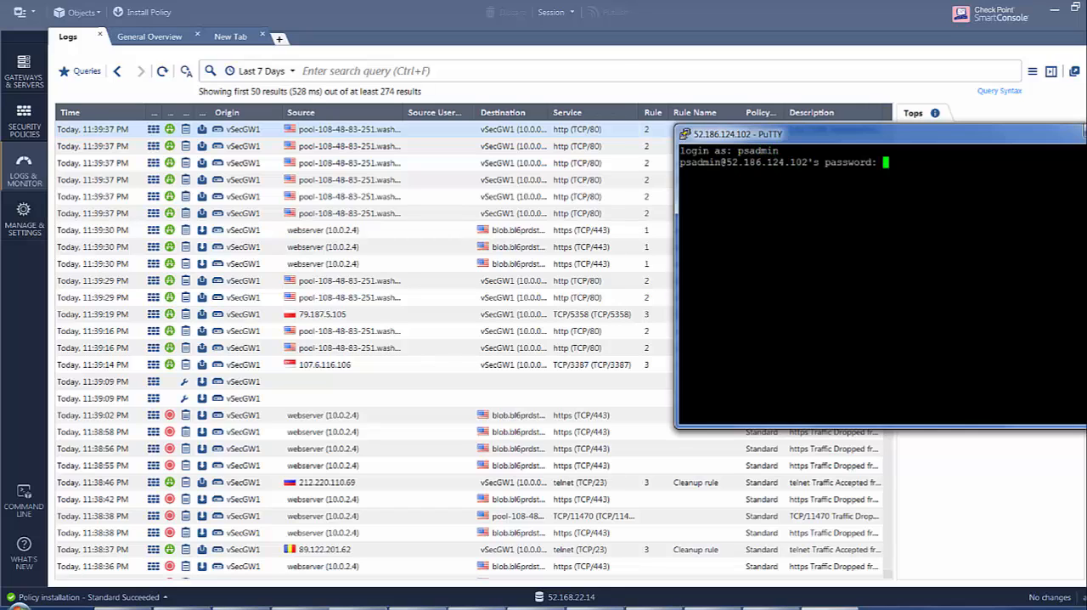
key(Return)
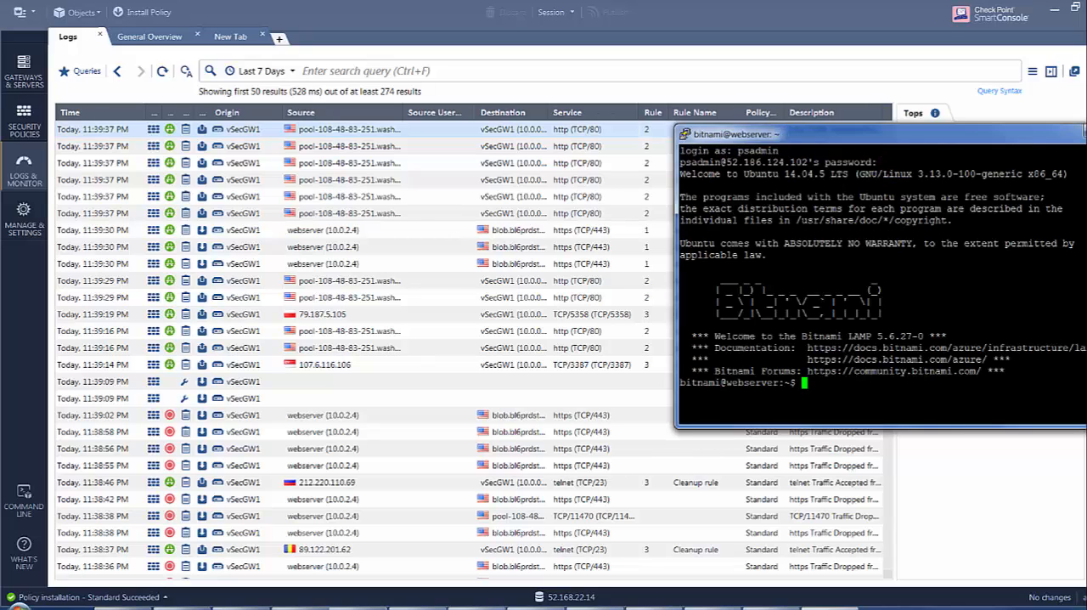
Ping yahoo.com from the web server's shell to test outbound internet access.
key(Return)
key(Return)
key(Return)
text(ping )
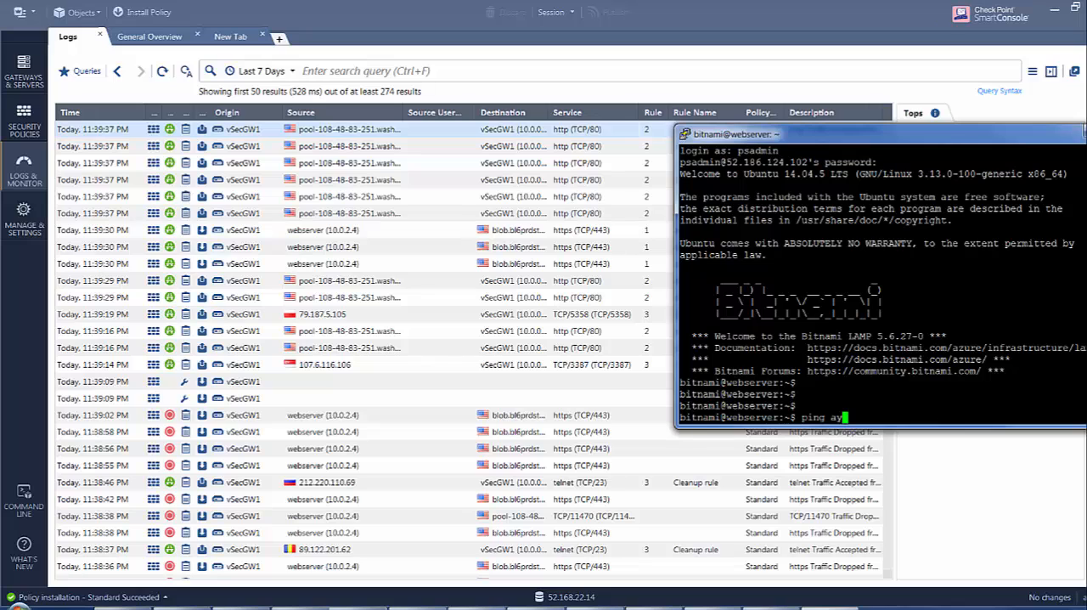
text(yahoo.com)
key(Return)
Refresh the SmartConsole logs, stop the ping in PuTTY and return to examine the newest ICMP log entry.
click(516, 248)
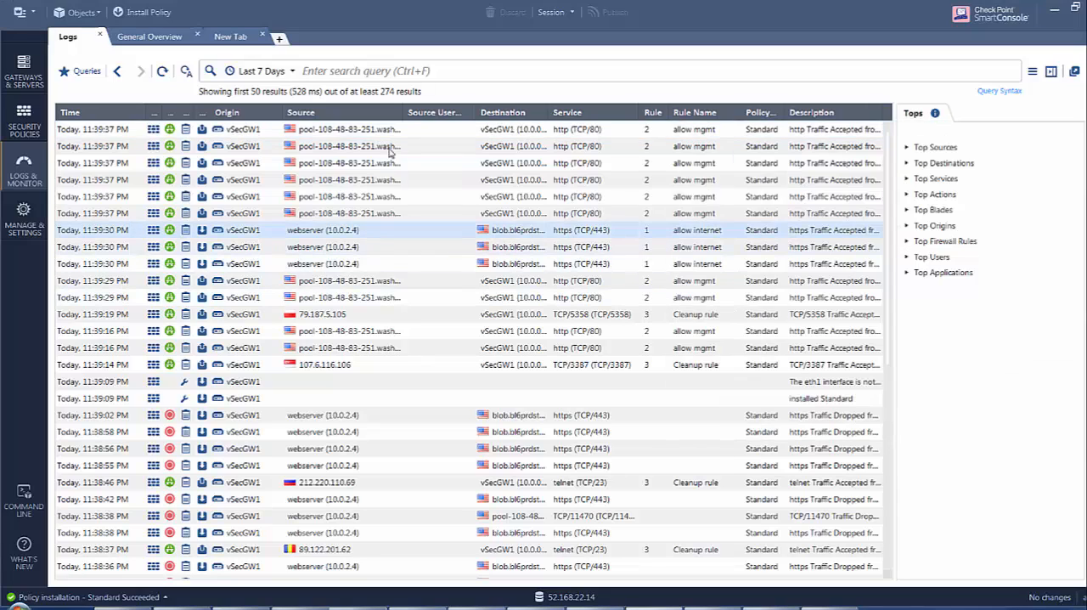
click(163, 71)
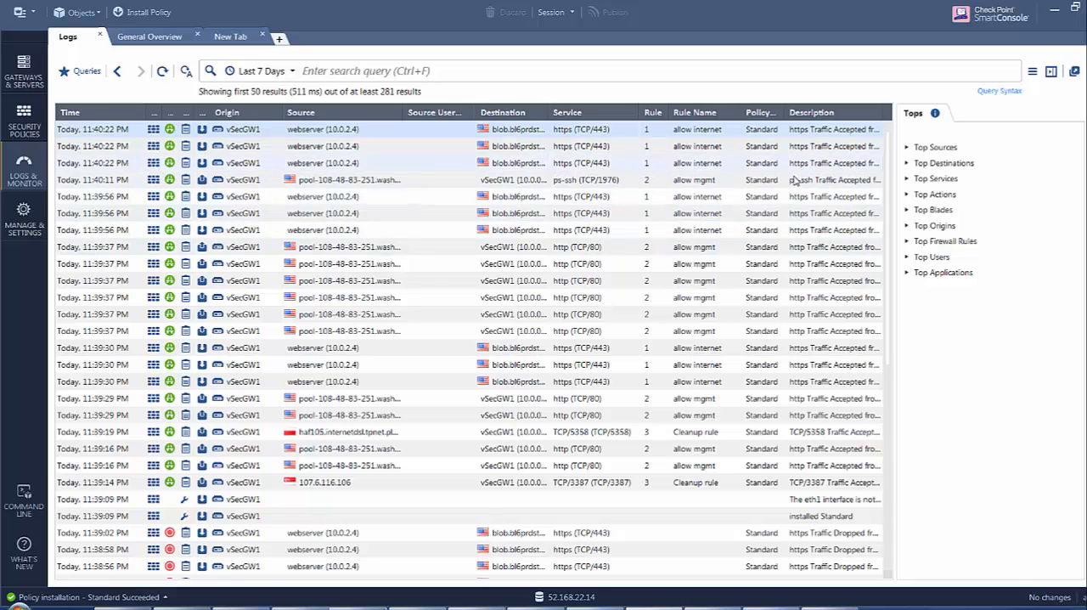
click(169, 72)
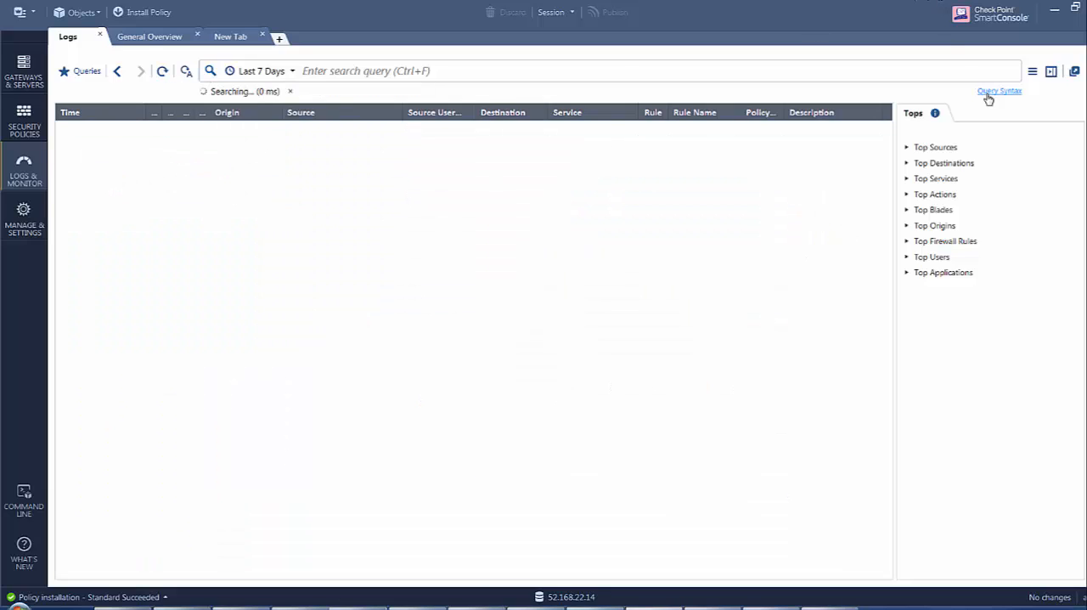
key(alt+Tab)
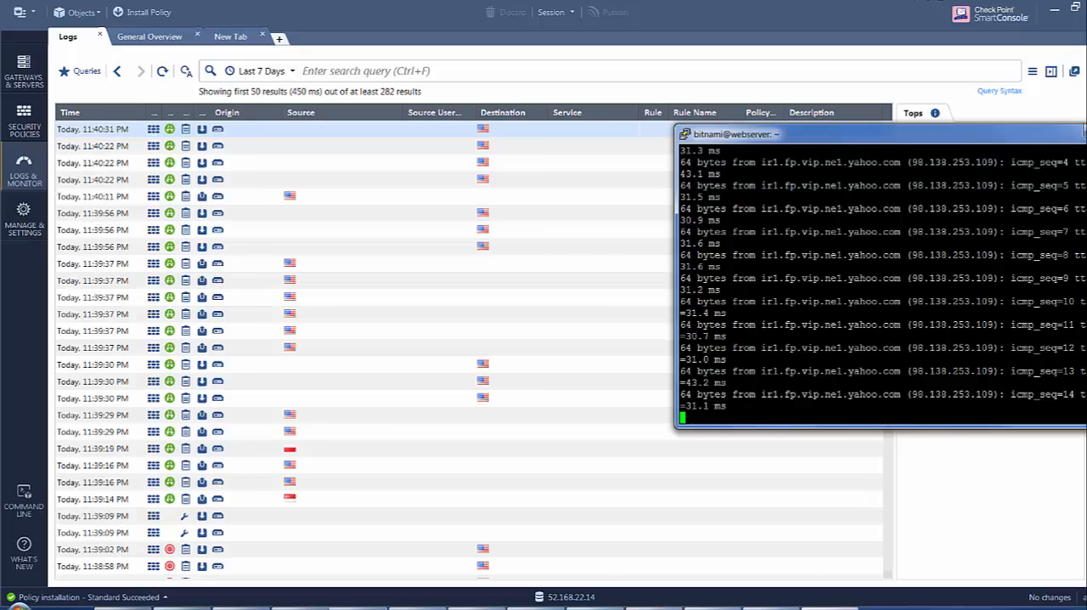
key(ctrl+c)
key(alt+Tab)
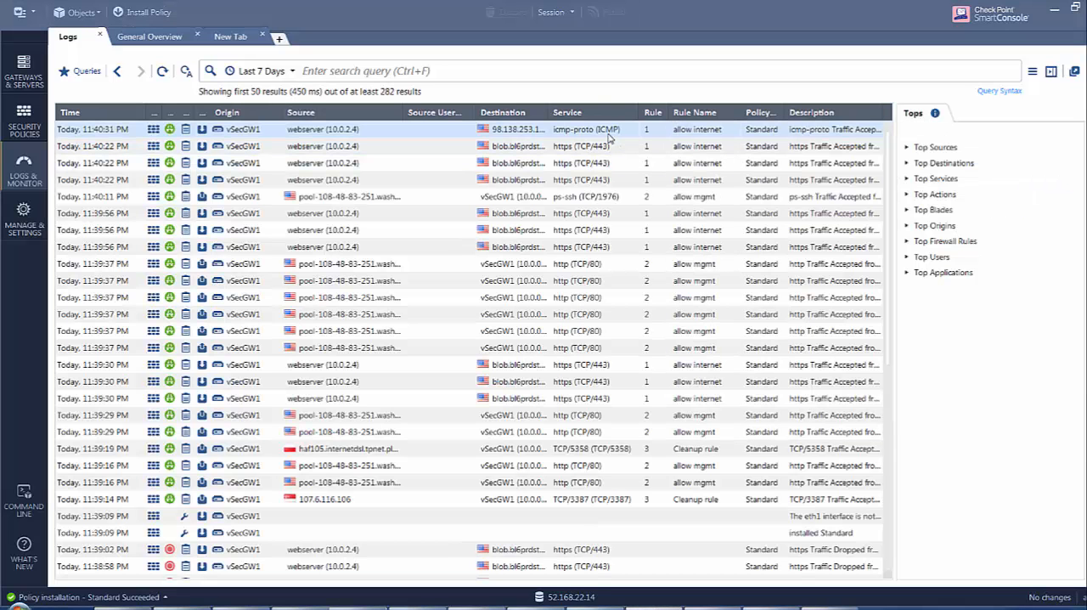